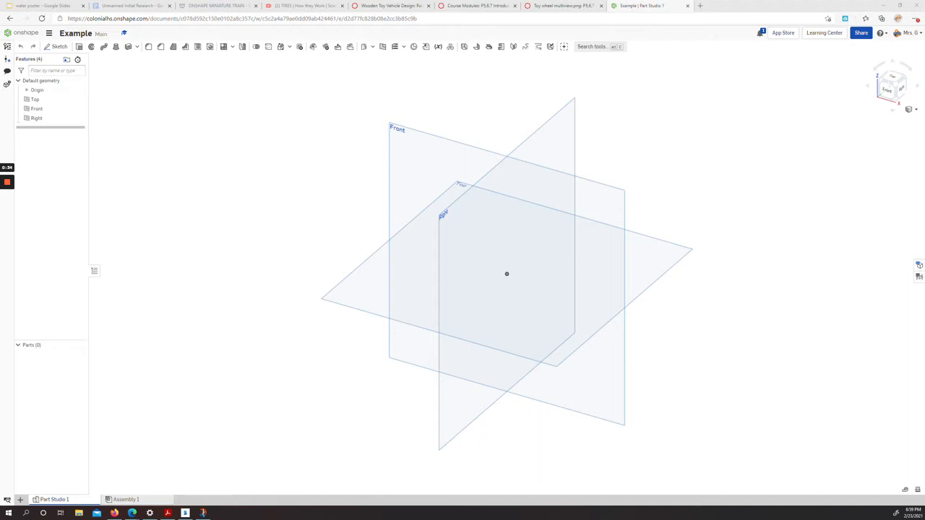
# Review the toy vehicle concept sketch in Bamboo Paper and the toy wheel multiview drawing for their dimensions.
pyautogui.hotkey('alt', 'Tab')
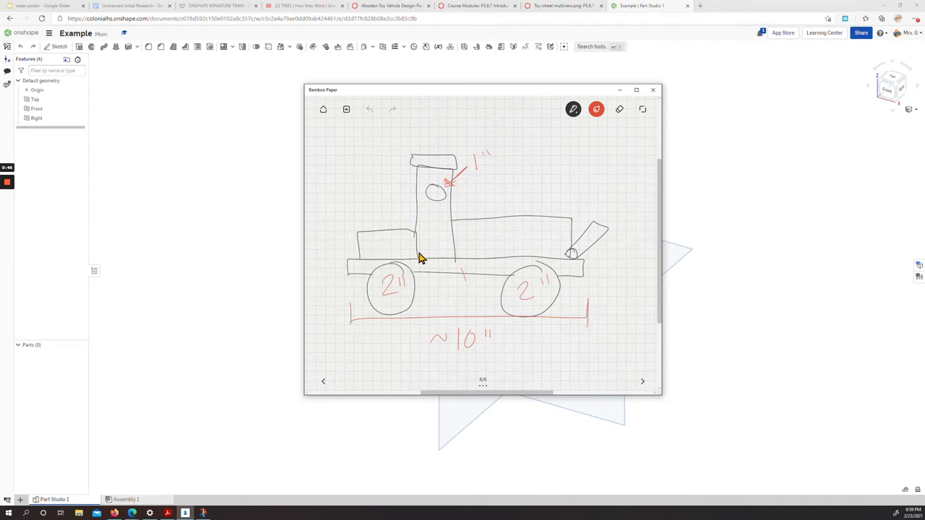
pyautogui.click(562, 5)
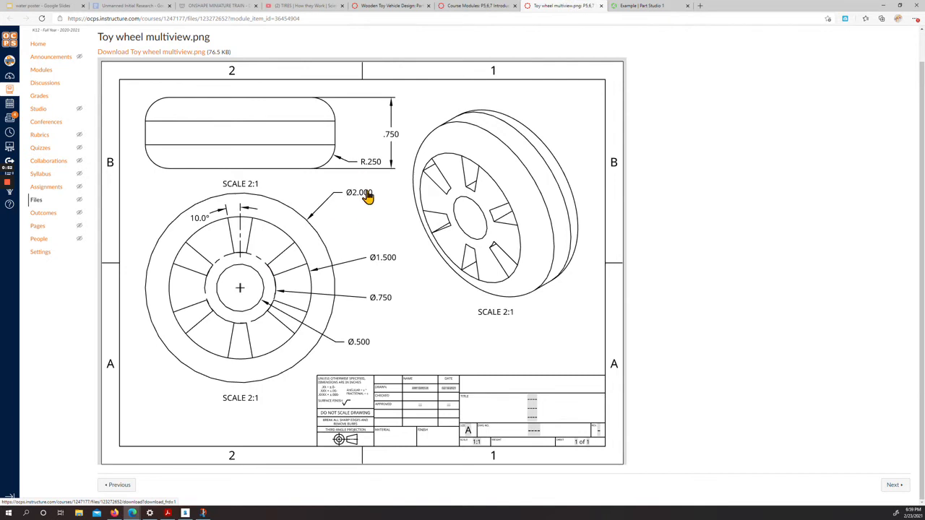
pyautogui.click(640, 6)
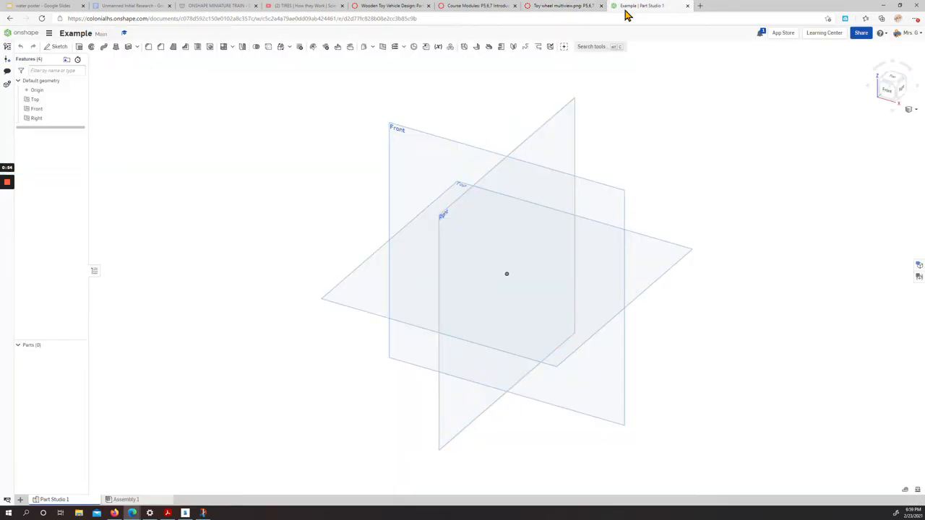
pyautogui.click(185, 513)
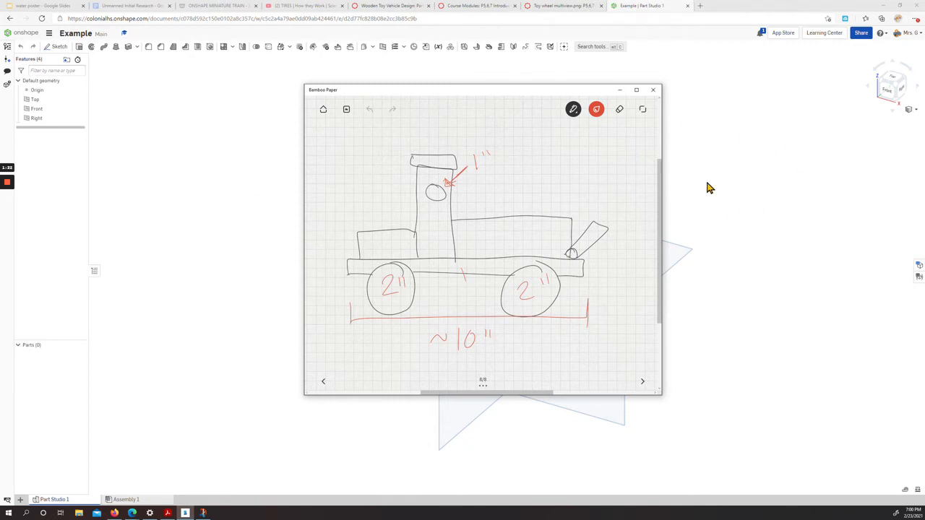
pyautogui.click(795, 182)
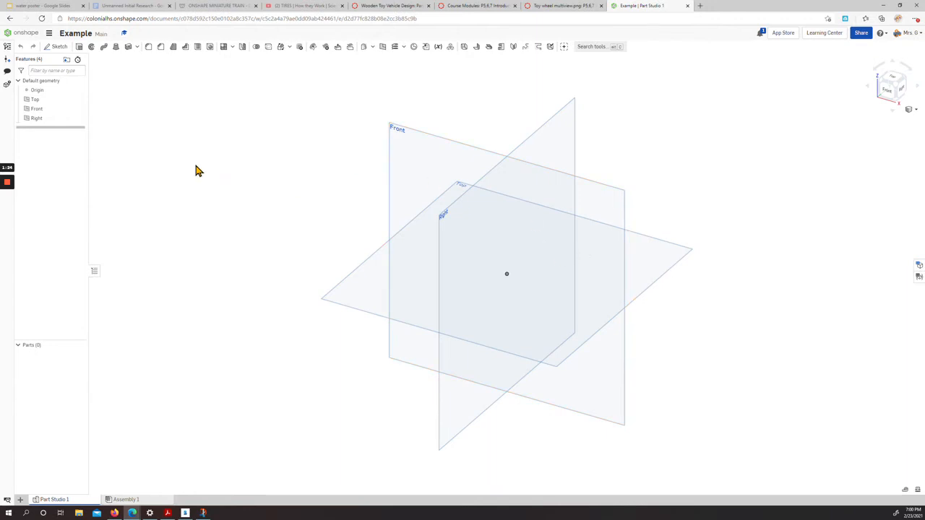
# Start a new sketch on the Front plane.
pyautogui.click(61, 47)
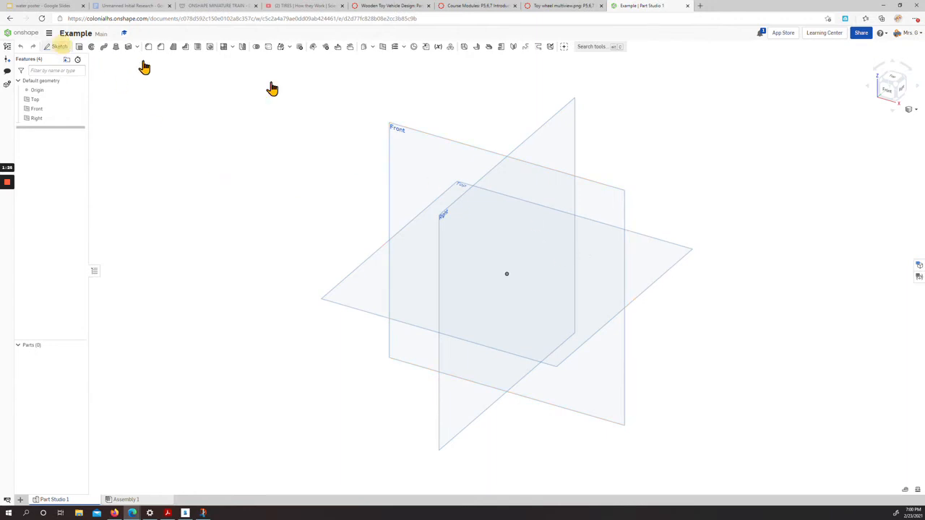
pyautogui.click(424, 174)
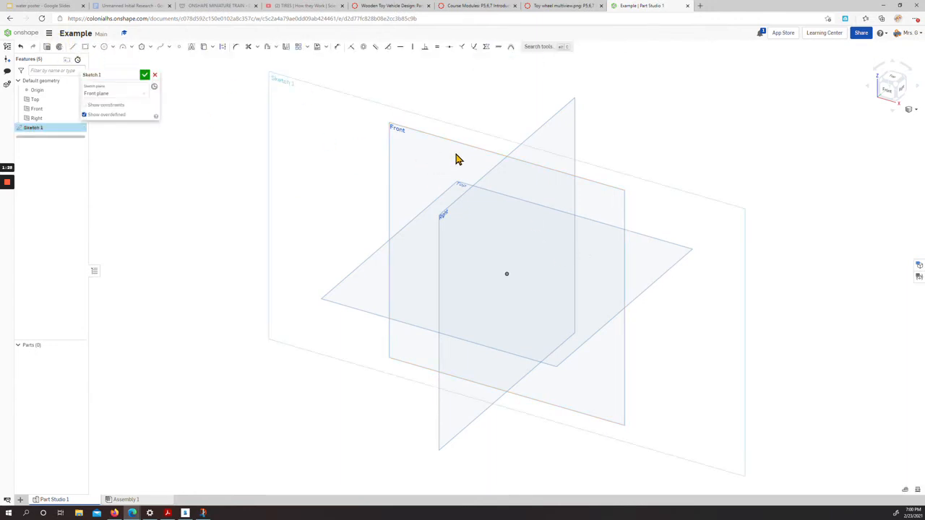
pyautogui.click(887, 94)
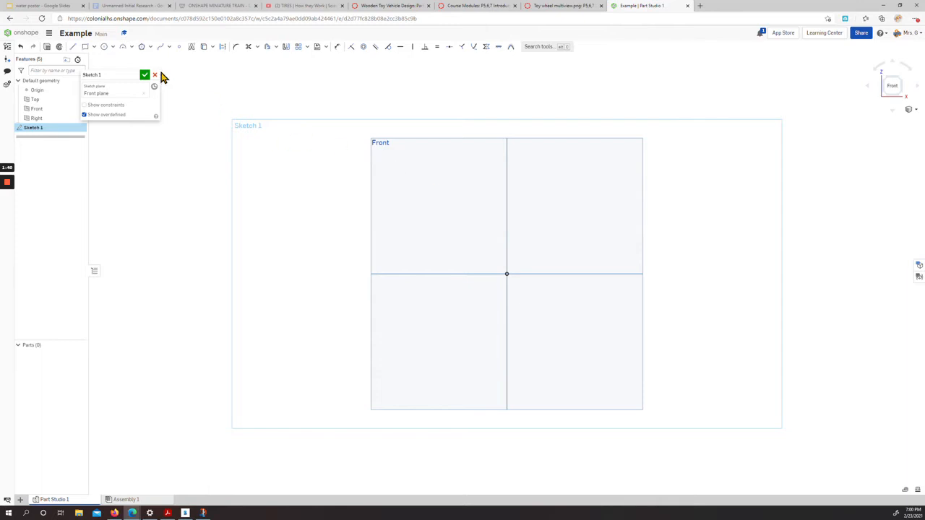
# Draw a center point rectangle at the origin for the base, about 6.7 in long and 0.45 in high.
pyautogui.click(94, 47)
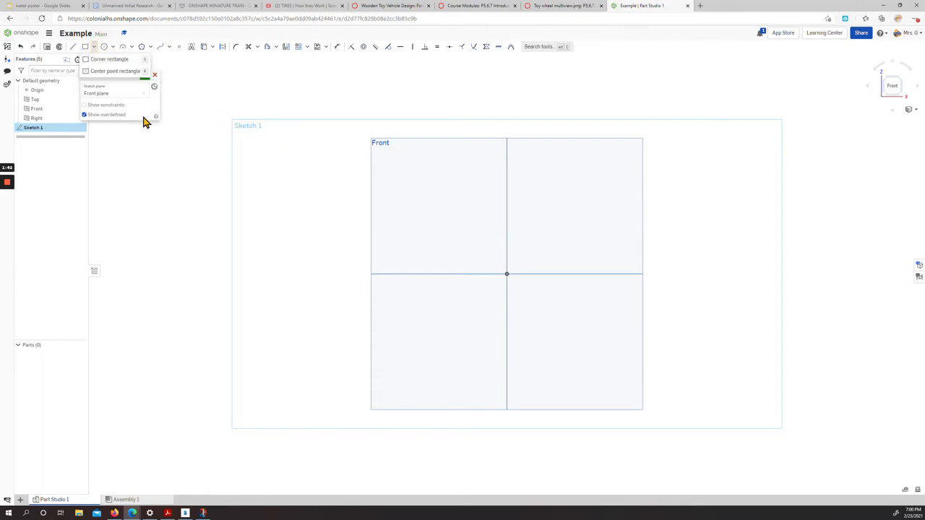
pyautogui.click(109, 73)
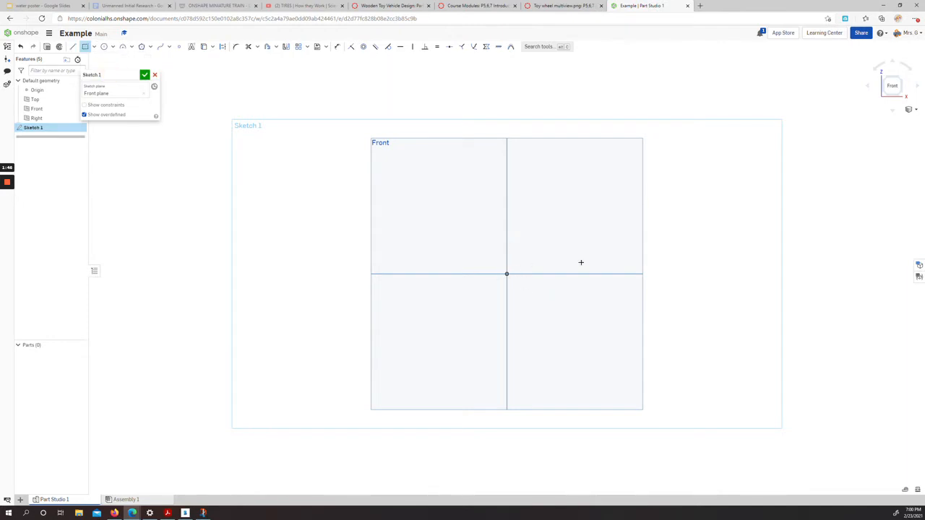
pyautogui.click(505, 274)
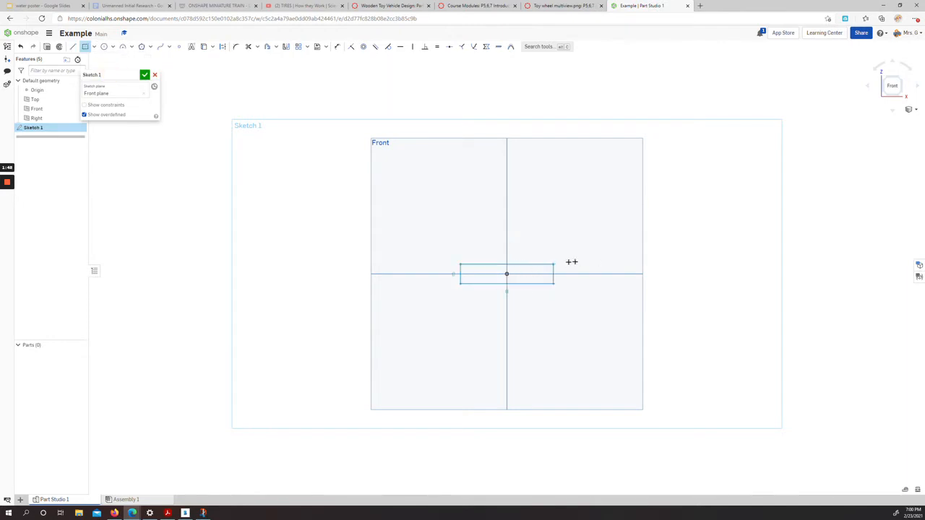
pyautogui.click(659, 264)
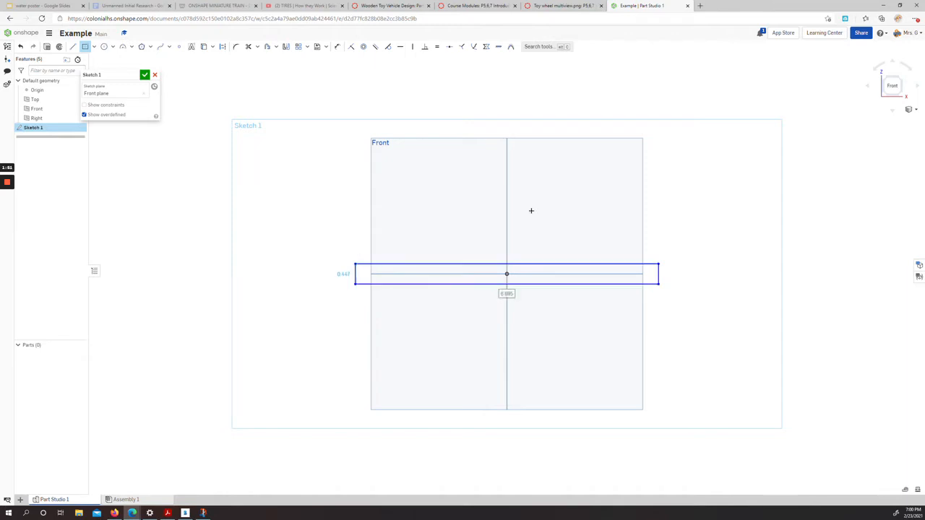
# Draw two 2 in diameter wheel circles beneath the base, one near each end, and nudge both closer to it.
pyautogui.click(104, 48)
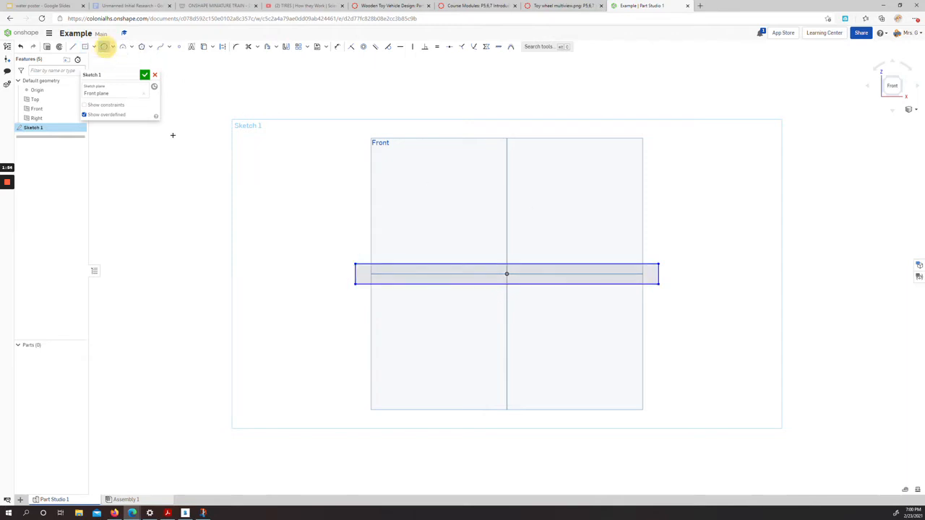
pyautogui.click(409, 335)
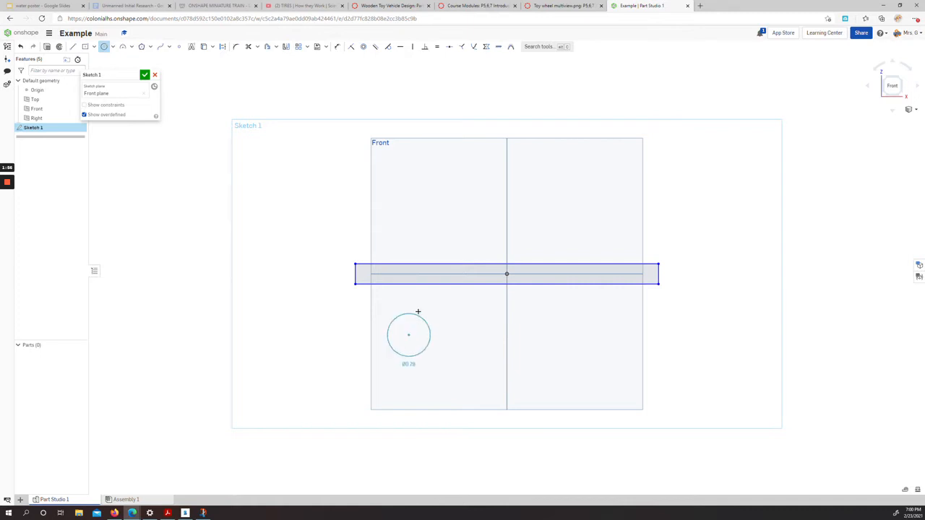
pyautogui.click(418, 310)
pyautogui.write('2')
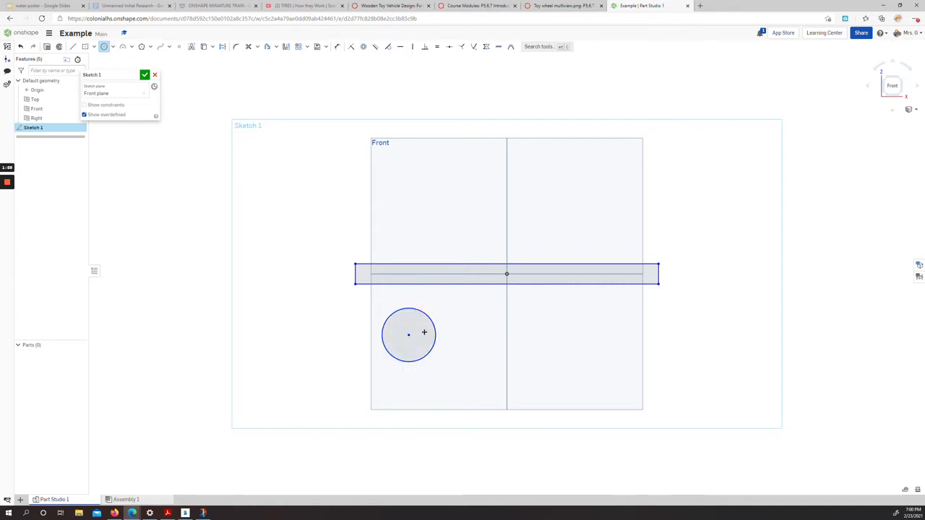
pyautogui.press('Return')
pyautogui.click(628, 337)
pyautogui.click(651, 314)
pyautogui.write('2')
pyautogui.press('Return')
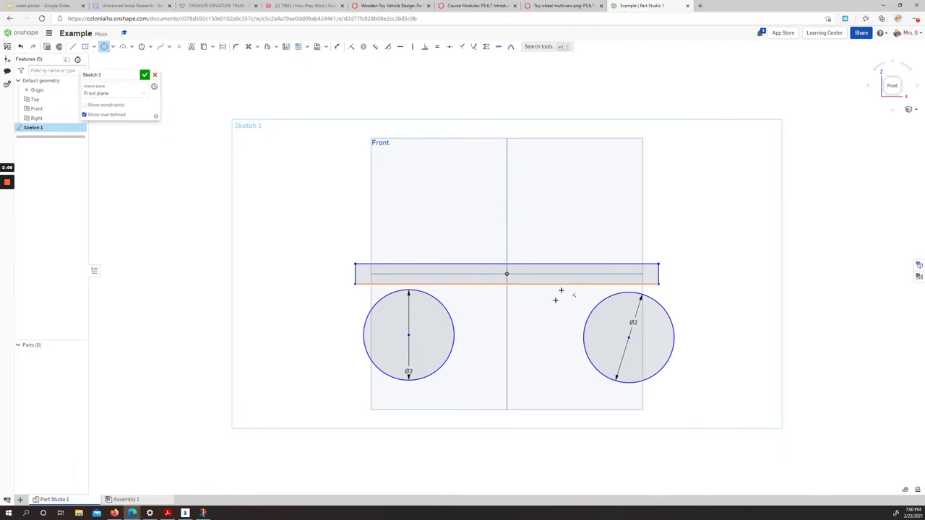
pyautogui.press('Escape')
pyautogui.moveTo(629, 342); pyautogui.dragTo(623, 337)
pyautogui.moveTo(409, 342); pyautogui.dragTo(404, 340)
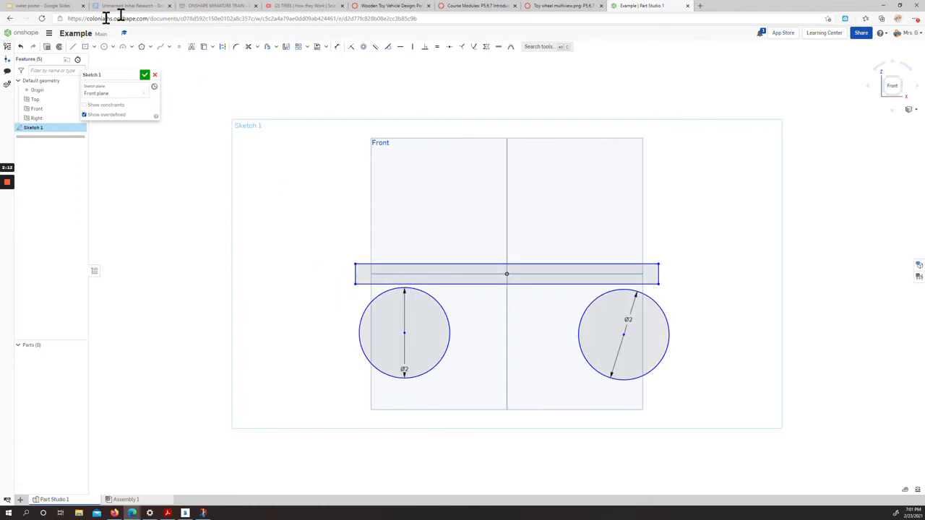
# Draw a corner rectangle for the low block on top of the base, near its left end.
pyautogui.click(94, 47)
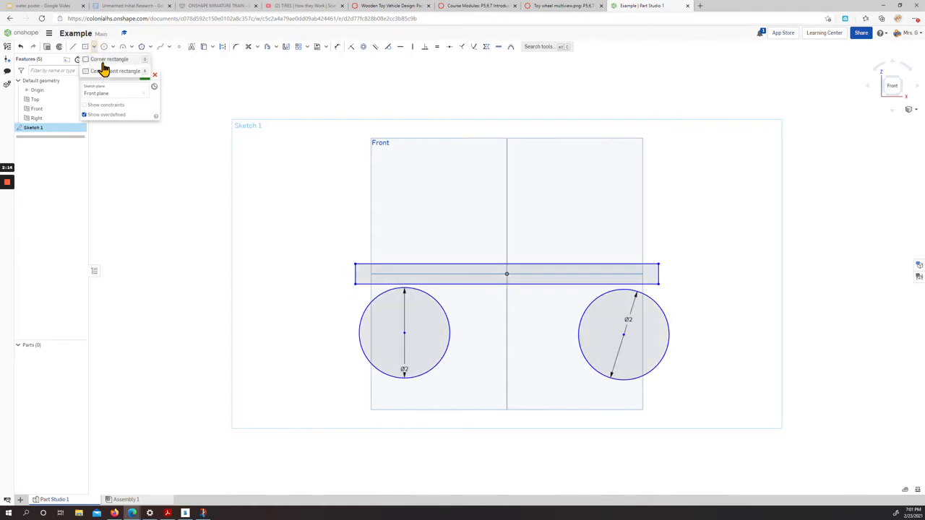
pyautogui.click(107, 62)
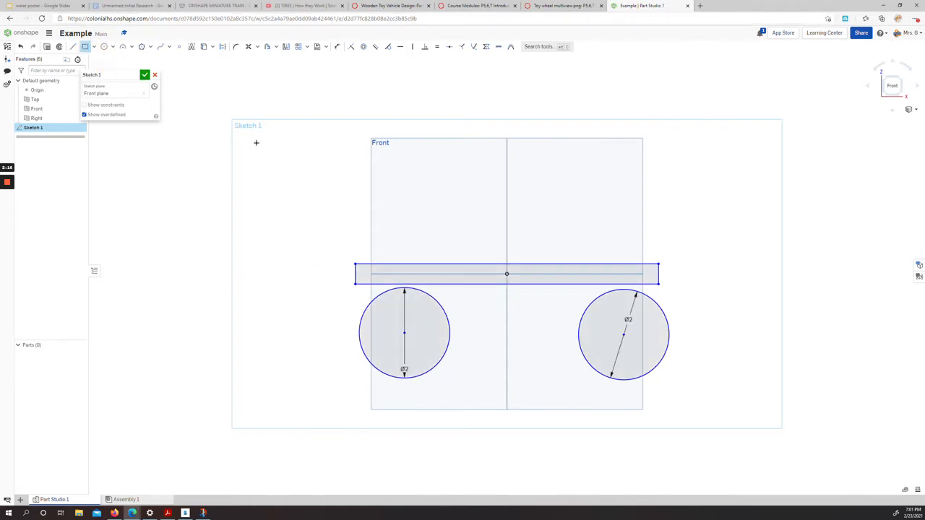
pyautogui.click(363, 263)
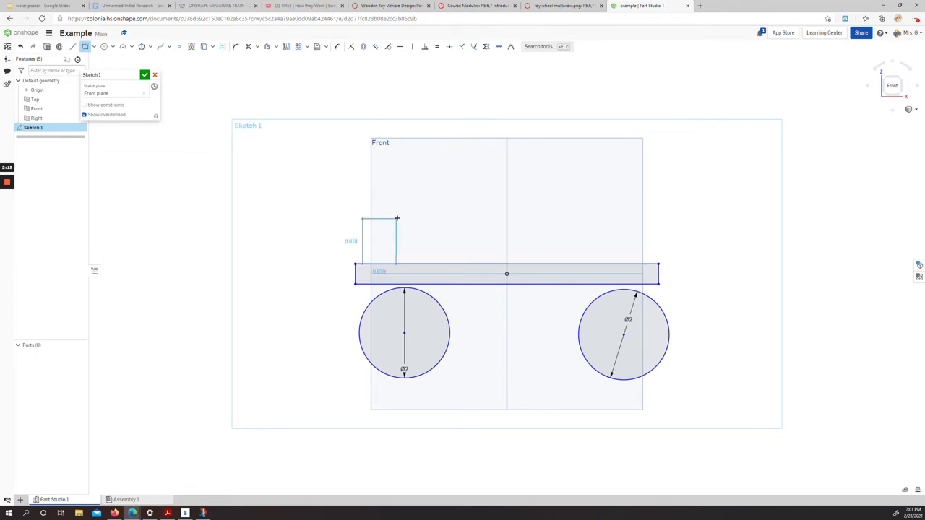
pyautogui.click(433, 195)
# Draw a tower rectangle about 1.07 in wide beside the low block, topped by a thin overhanging roof about 0.34 in high.
pyautogui.click(433, 264)
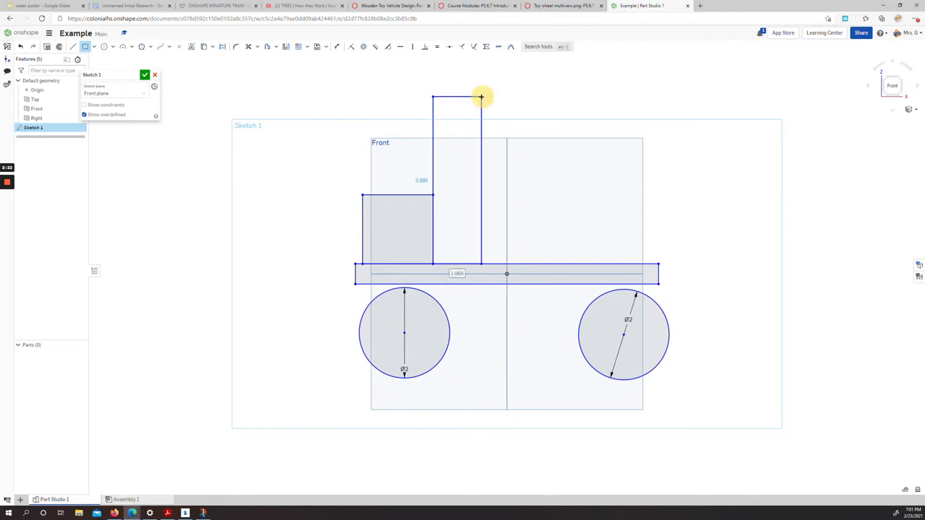
pyautogui.click(481, 96)
pyautogui.click(482, 96)
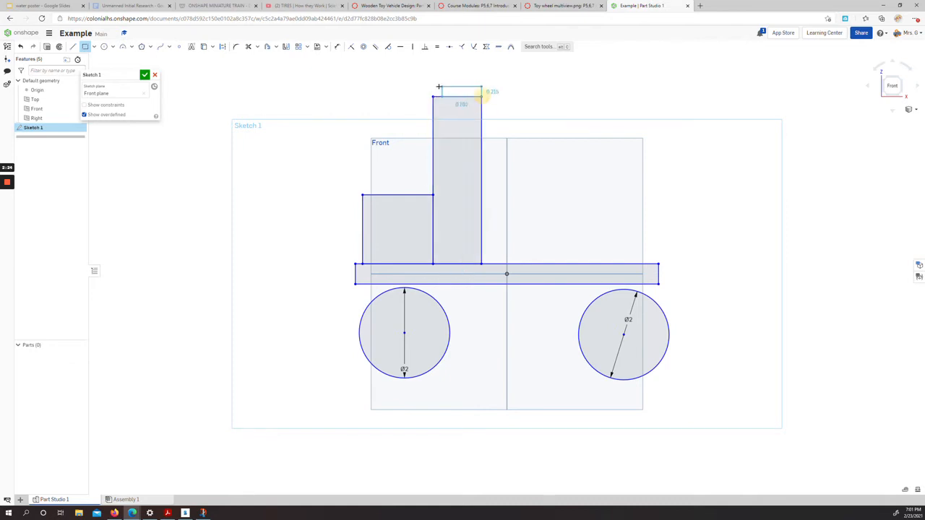
pyautogui.click(398, 81)
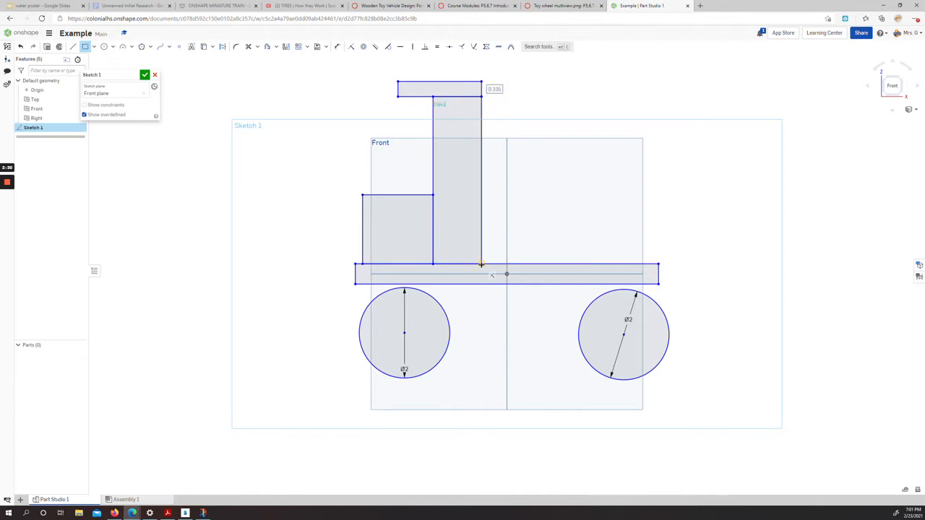
# Draw the large body rectangle about 2.3 in high beside the tower and a 0.2 in wide strip of equal height at its rear.
pyautogui.click(482, 265)
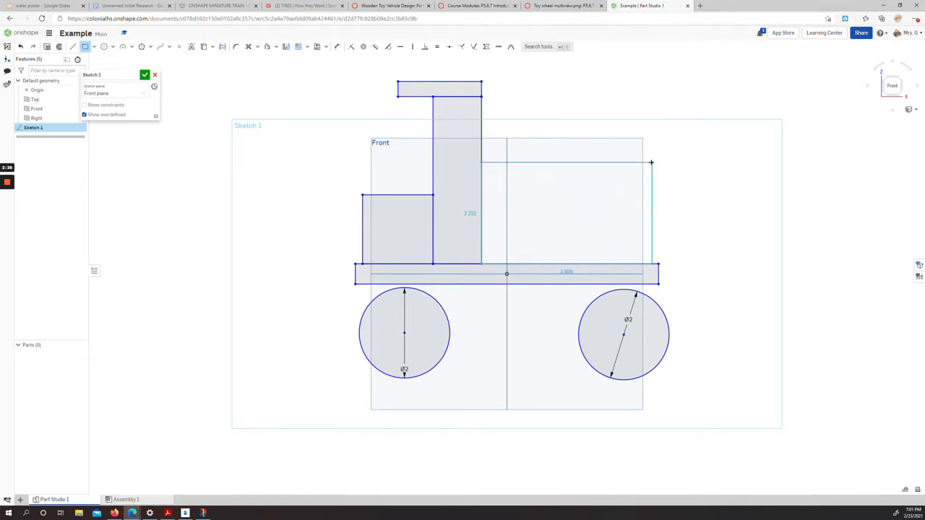
pyautogui.click(648, 160)
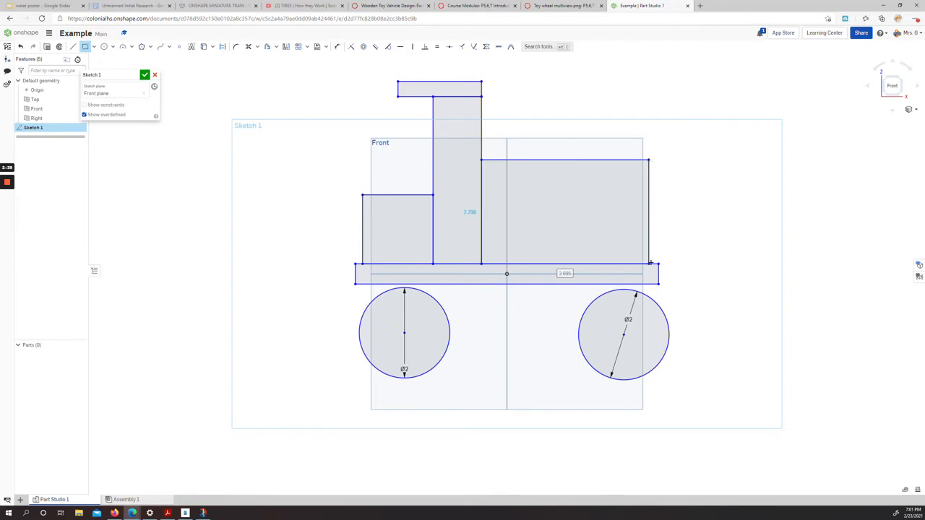
pyautogui.click(649, 160)
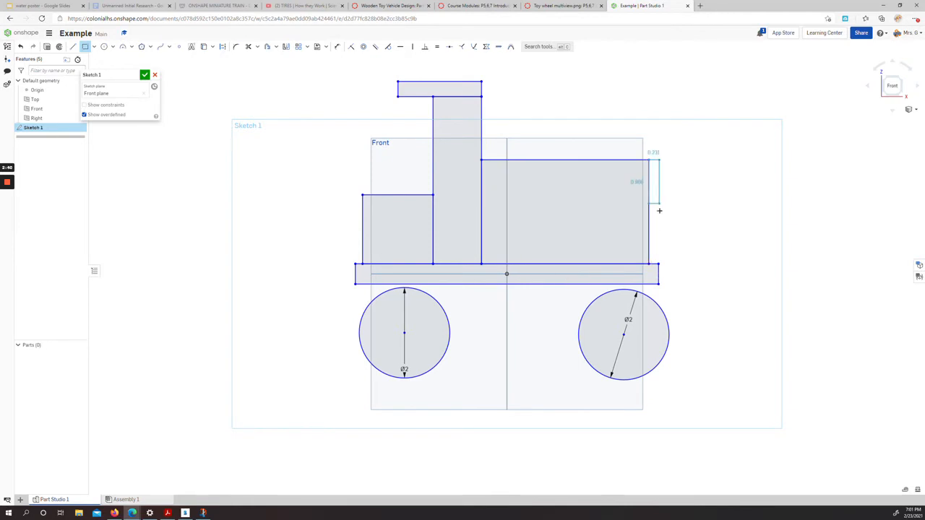
pyautogui.click(658, 265)
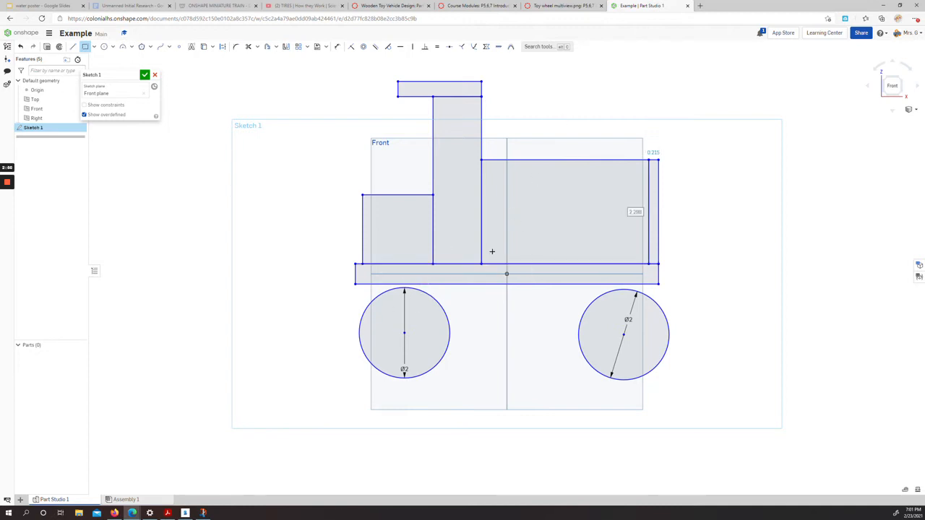
# Draw two axle support rectangles, each about 1 in square, under the base and center a wheel circle over each.
pyautogui.click(414, 285)
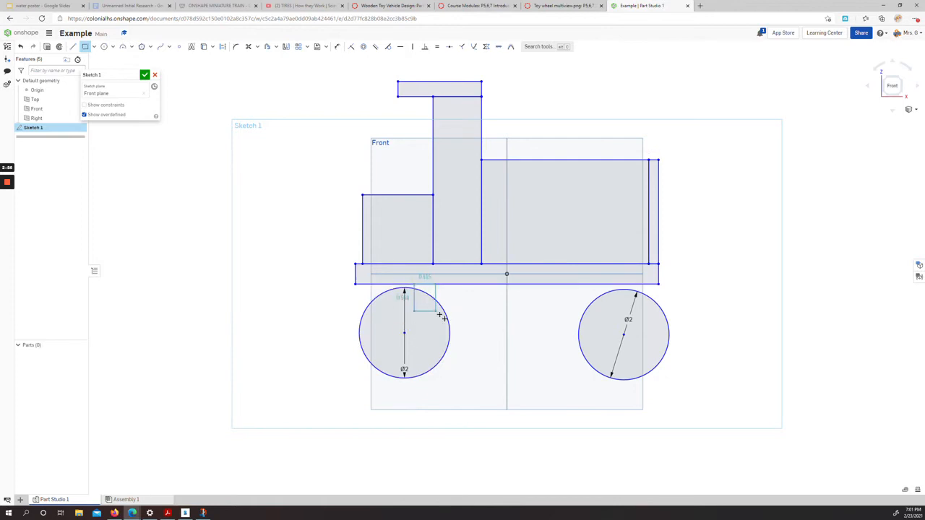
pyautogui.click(460, 329)
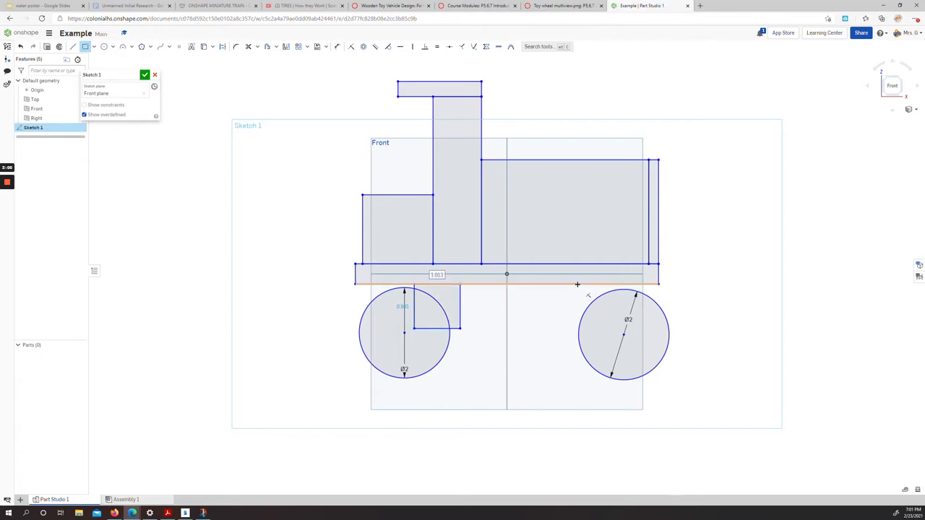
pyautogui.click(577, 284)
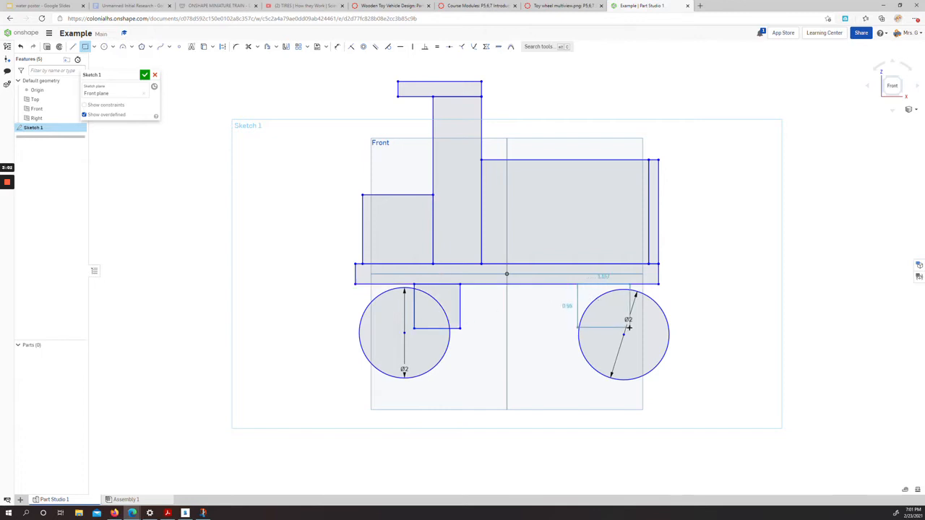
pyautogui.click(626, 328)
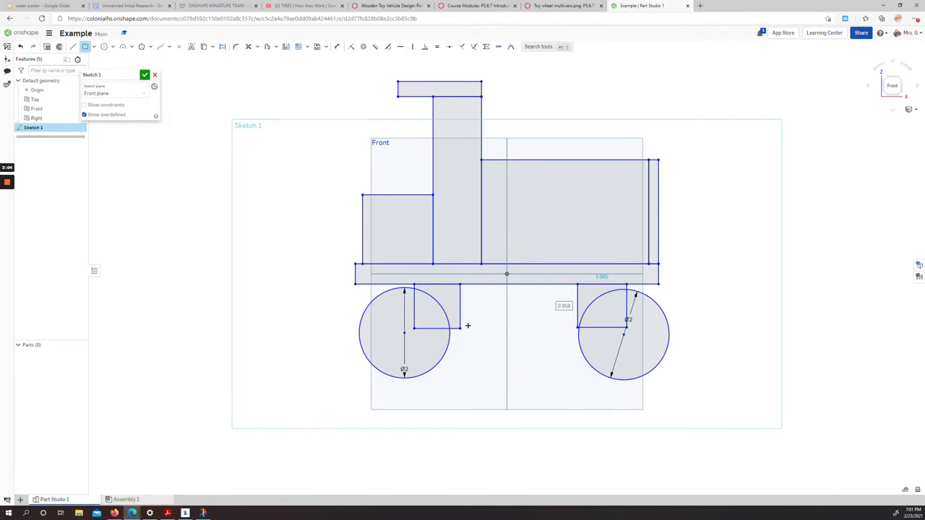
pyautogui.press('Escape')
pyautogui.moveTo(408, 340)
pyautogui.mouseDown()
pyautogui.moveTo(436, 299)
pyautogui.moveTo(435, 309)
pyautogui.mouseUp()
pyautogui.moveTo(626, 340); pyautogui.dragTo(601, 311)
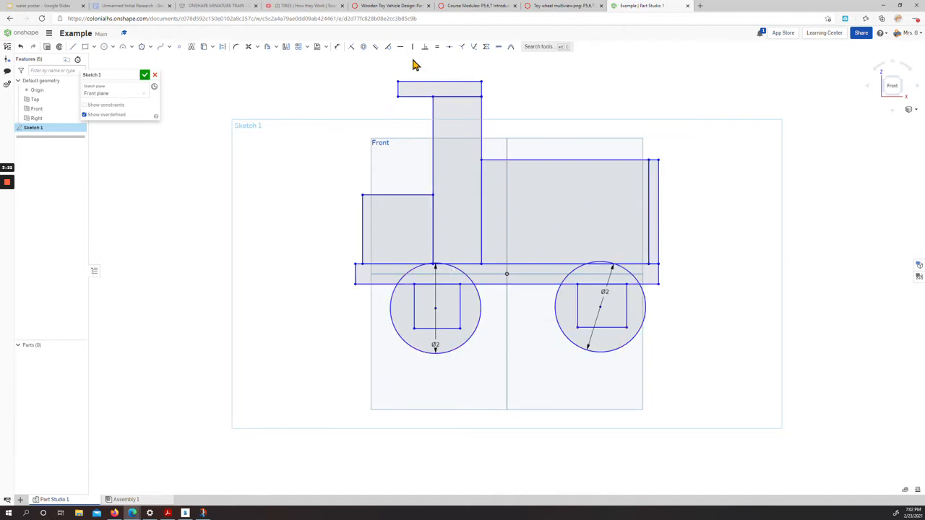
# Dimension the height of the base rectangle to 1/2 in.
pyautogui.click(337, 47)
pyautogui.click(338, 47)
pyautogui.click(660, 273)
pyautogui.click(692, 272)
pyautogui.write('1/2')
pyautogui.press('Return')
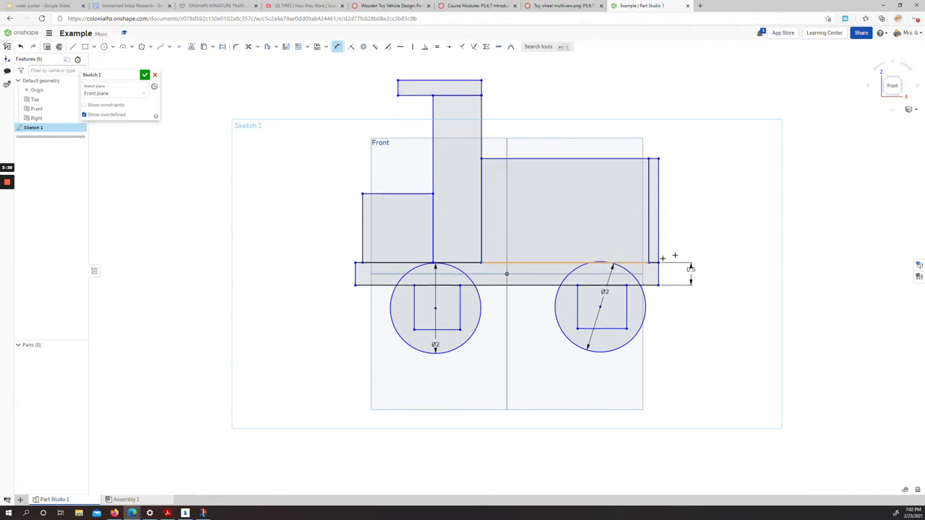
# Dimension the overall length of the base rectangle to 7 in.
pyautogui.click(510, 287)
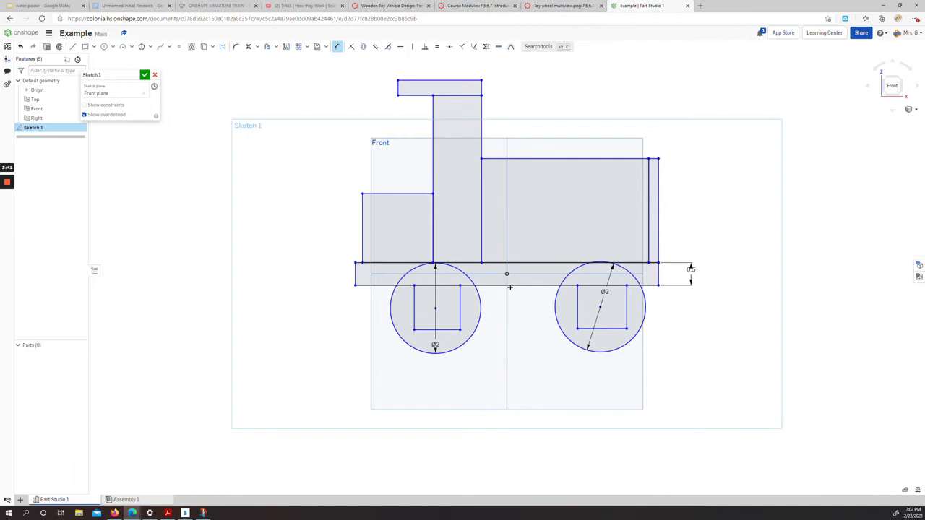
pyautogui.click(515, 379)
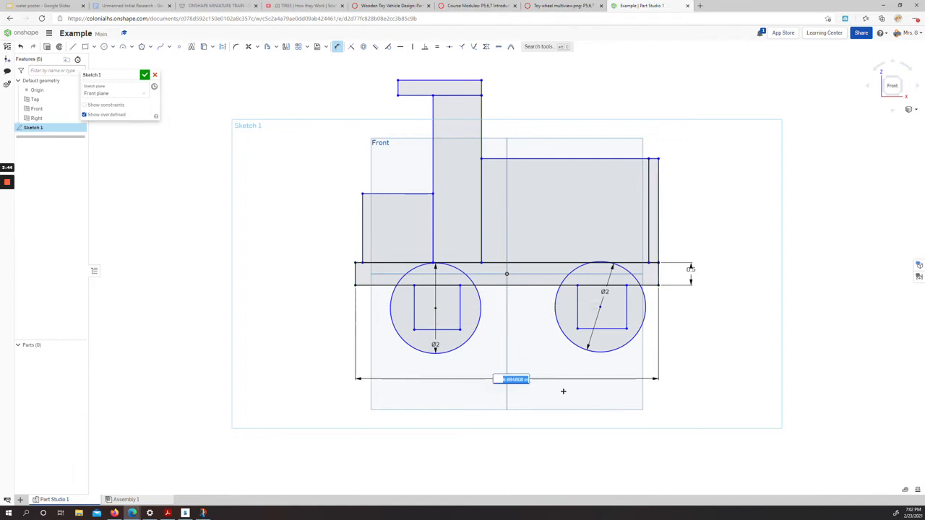
pyautogui.write('7')
pyautogui.press('Return')
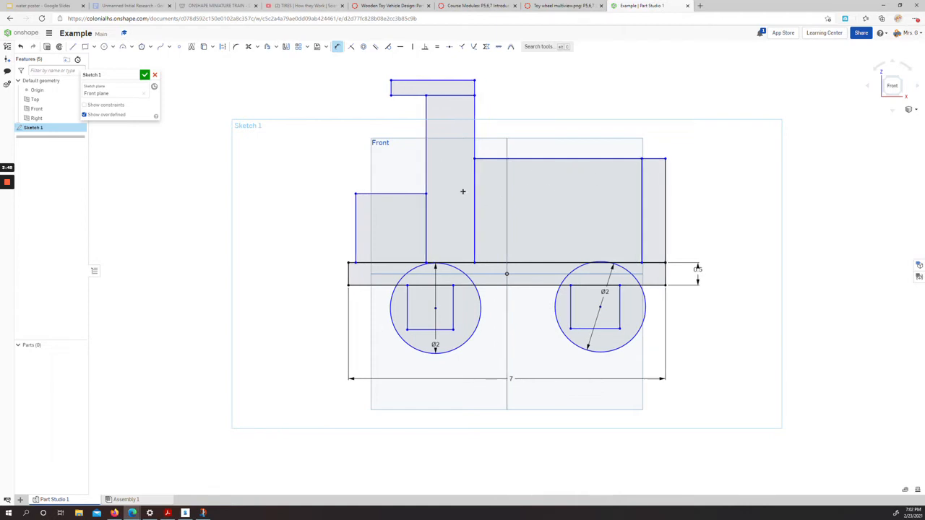
# Dimension the low front block to 1.5 in high and 1.5 in wide.
pyautogui.click(356, 237)
pyautogui.click(321, 225)
pyautogui.press('BackSpace')
pyautogui.write('1.5')
pyautogui.press('Return')
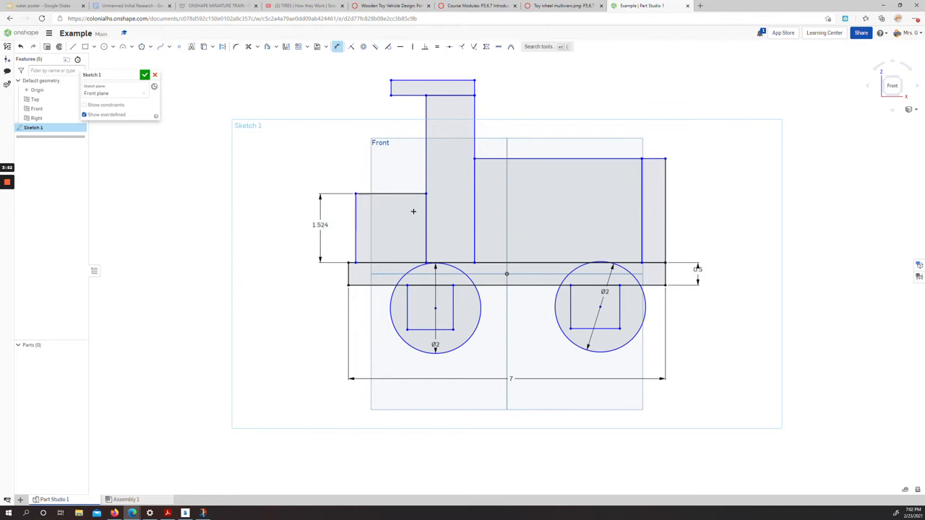
pyautogui.click(388, 192)
pyautogui.click(391, 183)
pyautogui.write('1.5')
pyautogui.press('Return')
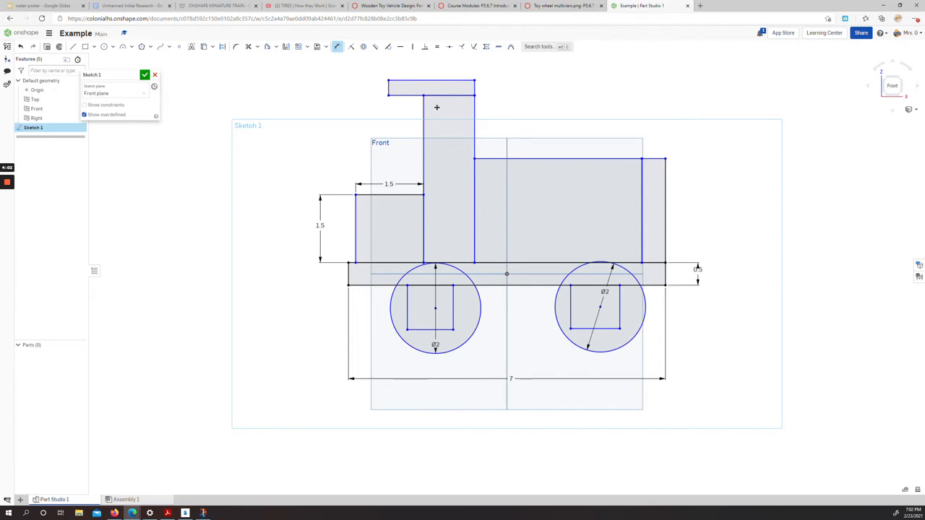
# Dimension the tower's height above the base to 3 in.
pyautogui.click(424, 115)
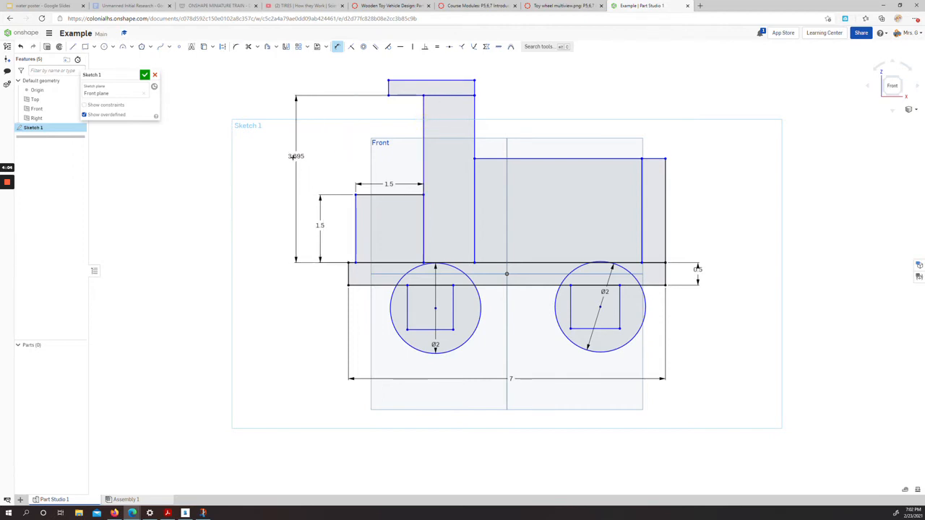
pyautogui.click(288, 167)
pyautogui.write('3')
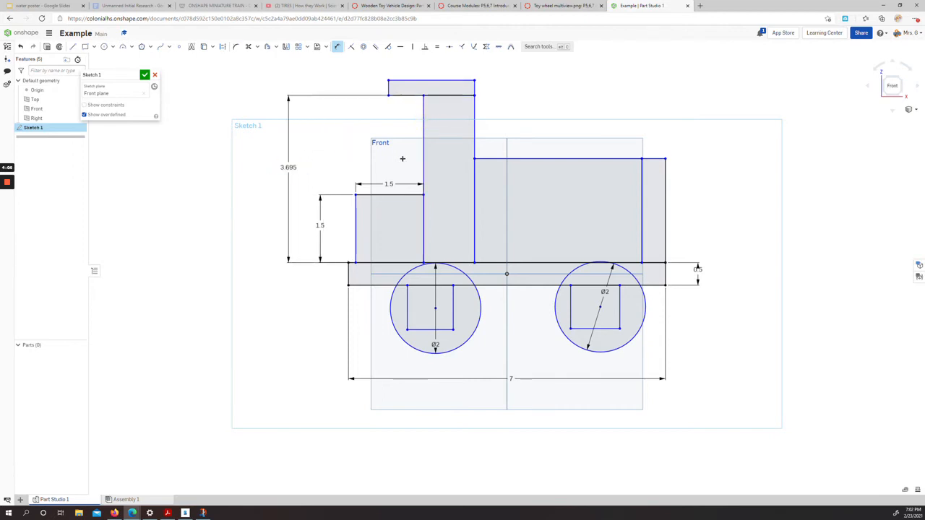
pyautogui.press('Return')
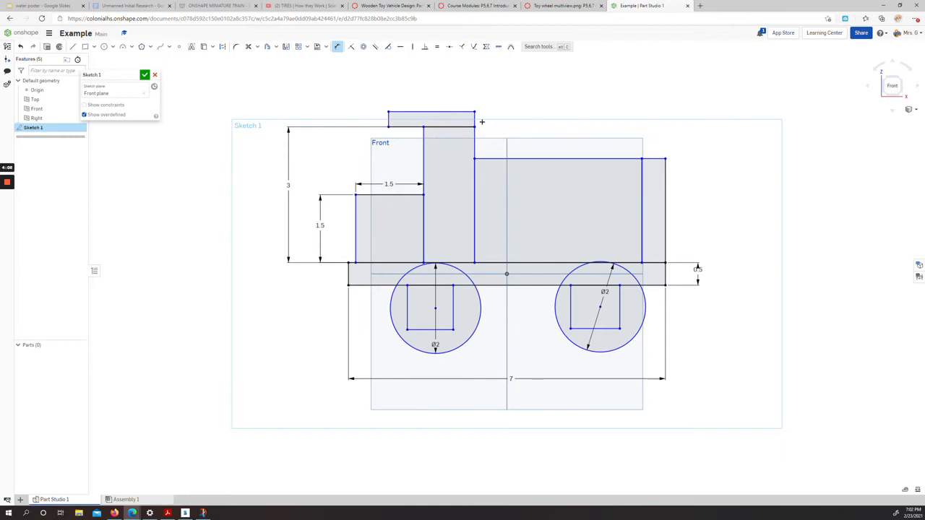
# Dimension the length of the overhanging roof on the tower to 1.75 in.
pyautogui.click(448, 128)
pyautogui.click(443, 72)
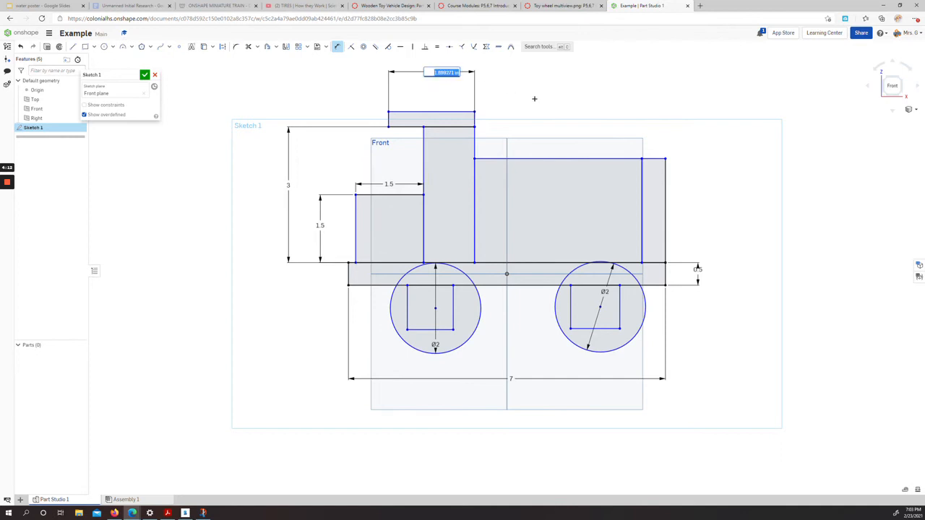
pyautogui.write('1')
pyautogui.write('.75')
pyautogui.press('Return')
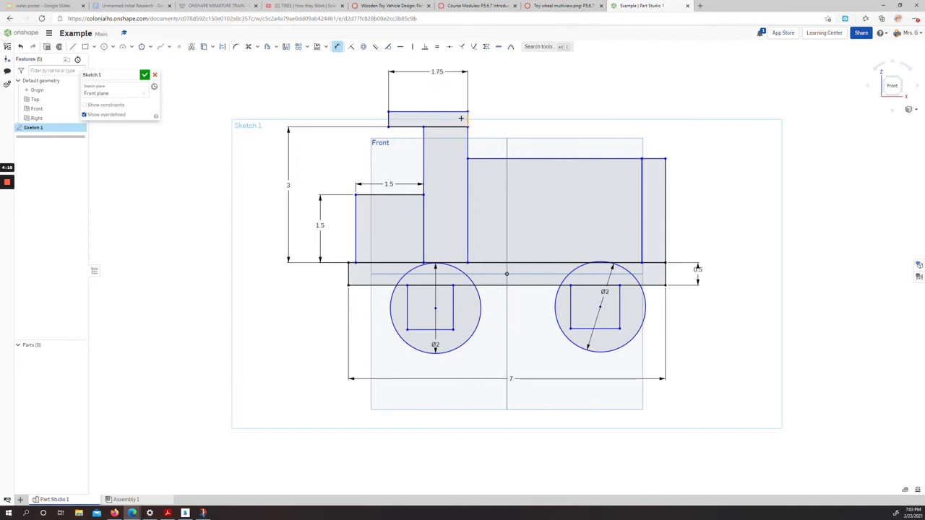
# Dimension the tower's width between its two vertical edges to 1 in.
pyautogui.click(423, 148)
pyautogui.click(469, 145)
pyautogui.click(448, 92)
pyautogui.write('1')
pyautogui.press('Return')
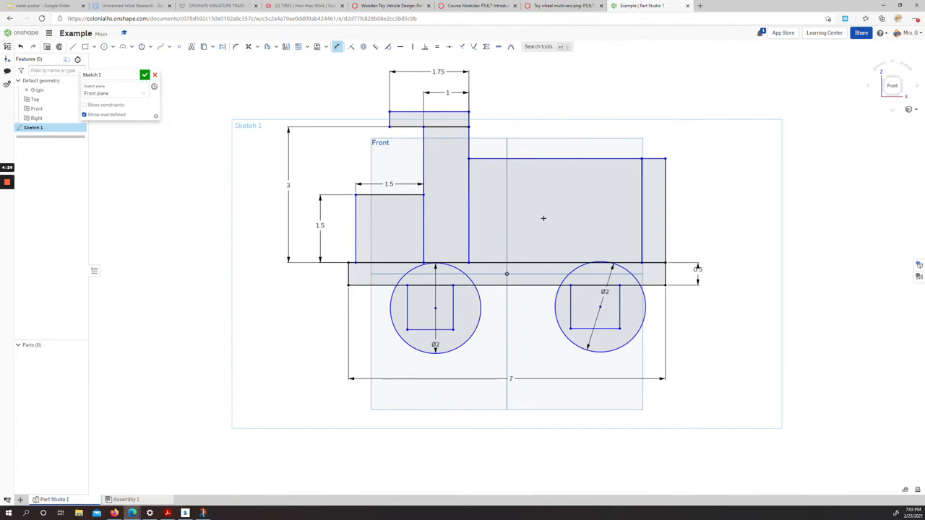
# Dimension the large body rectangle's length to 4 in and the rear strip's width to 0.25 in.
pyautogui.click(532, 158)
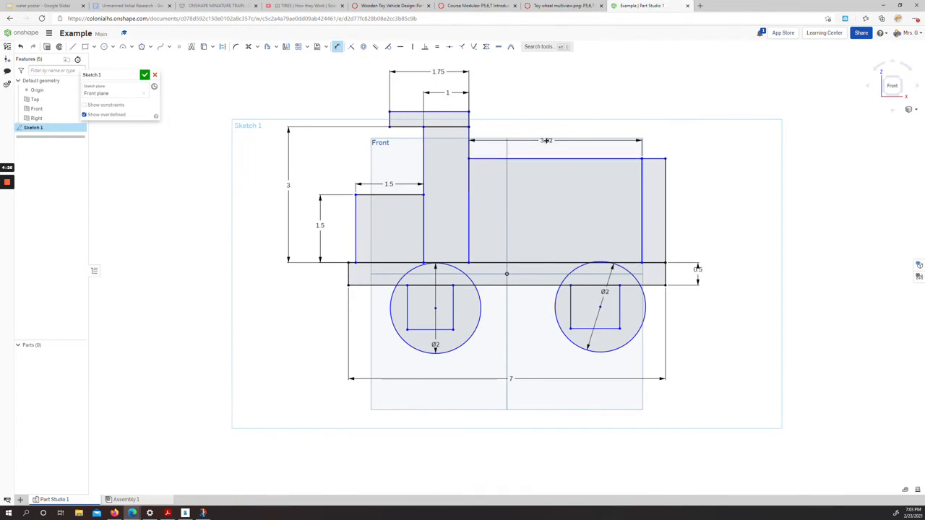
pyautogui.click(552, 146)
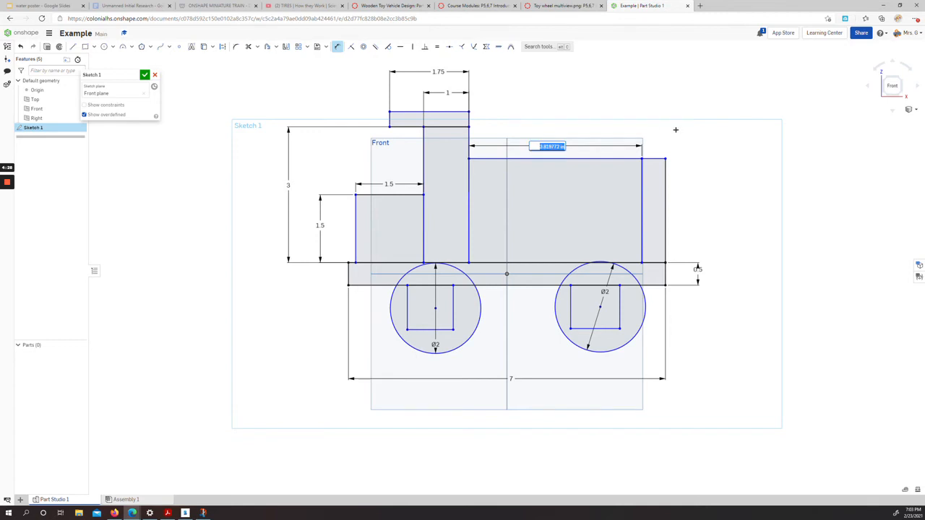
pyautogui.write('4')
pyautogui.press('Return')
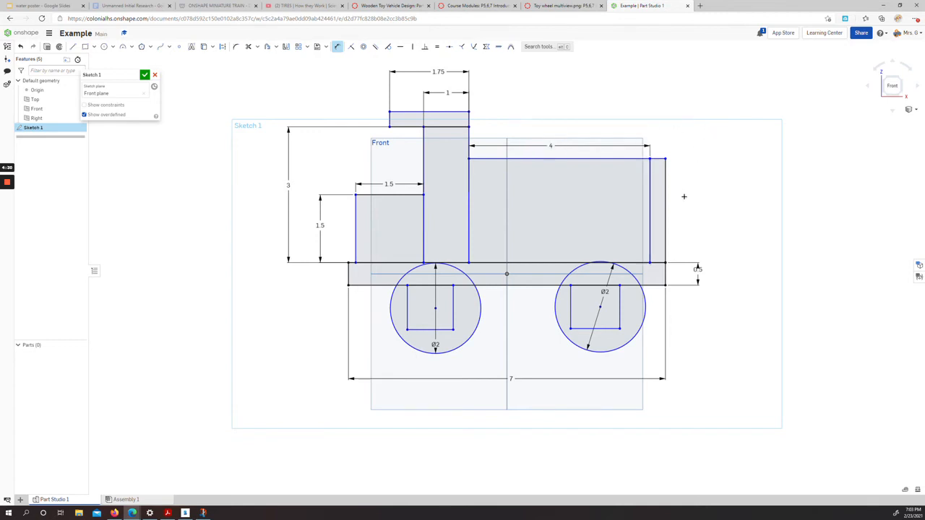
pyautogui.click(657, 158)
pyautogui.click(670, 138)
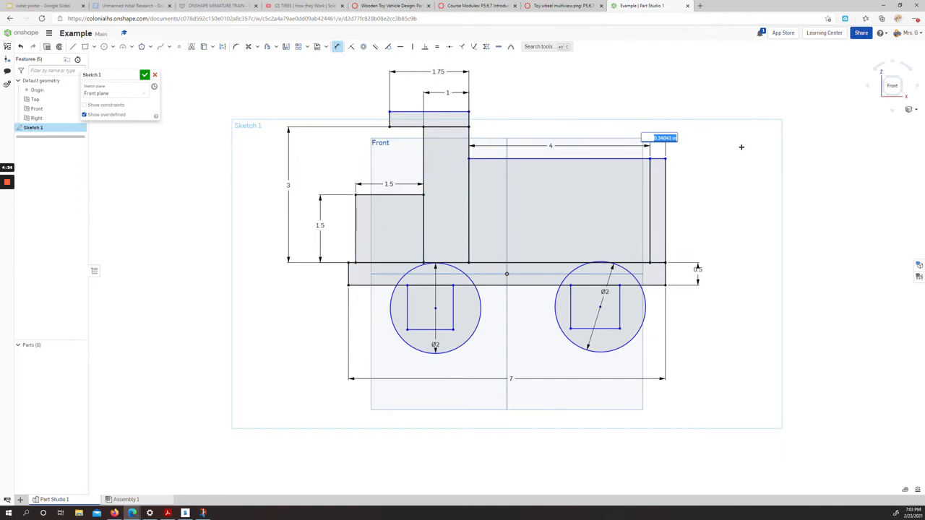
pyautogui.write('0.25')
pyautogui.press('Return')
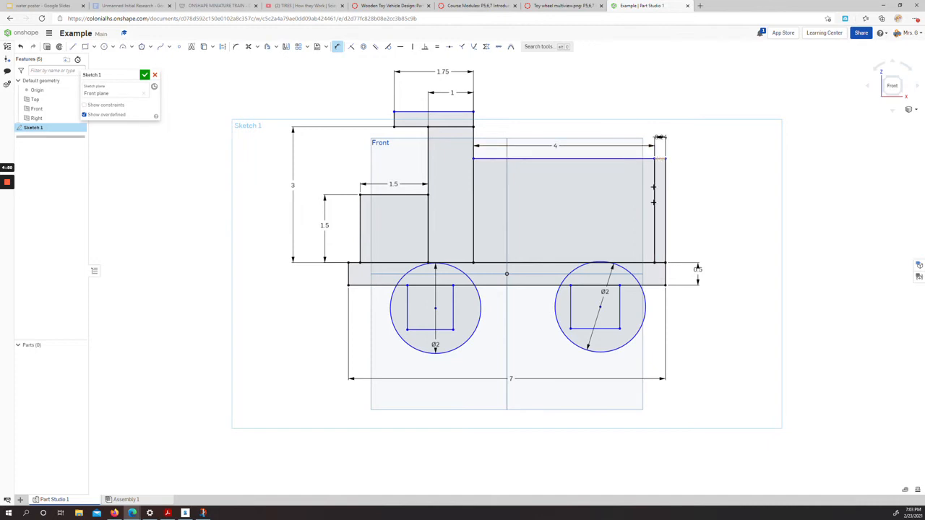
# Dimension the height of the rear strip and large body to 2 in.
pyautogui.click(665, 177)
pyautogui.click(704, 193)
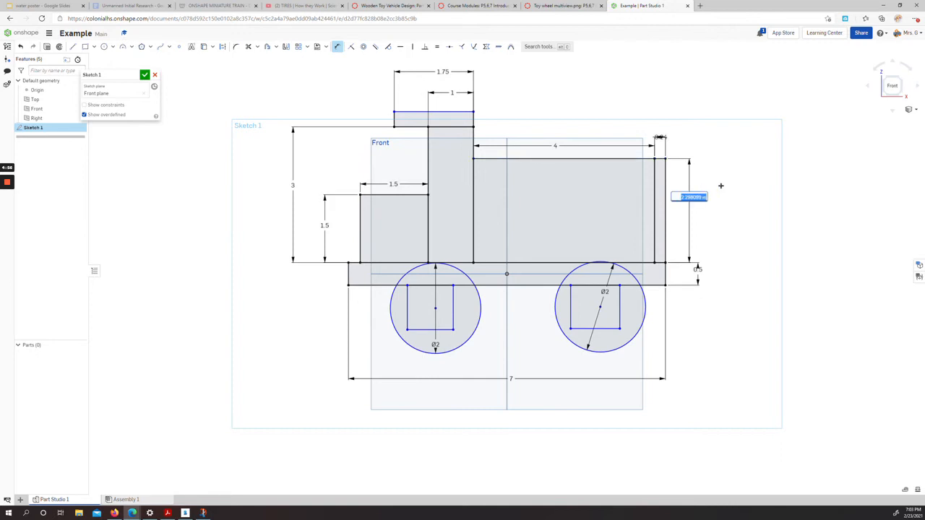
pyautogui.write('2')
pyautogui.press('Return')
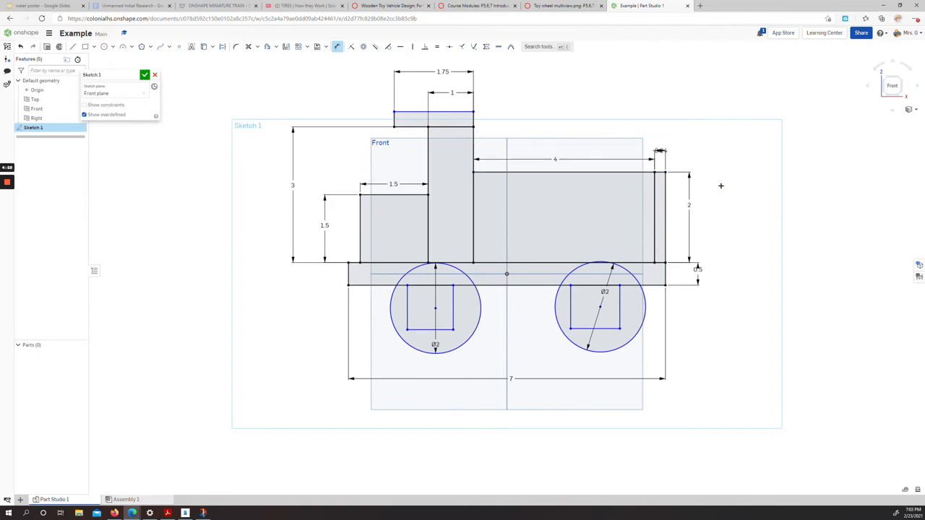
# Dimension the thickness of the tower's roof to 0.25 in.
pyautogui.click(394, 119)
pyautogui.click(350, 119)
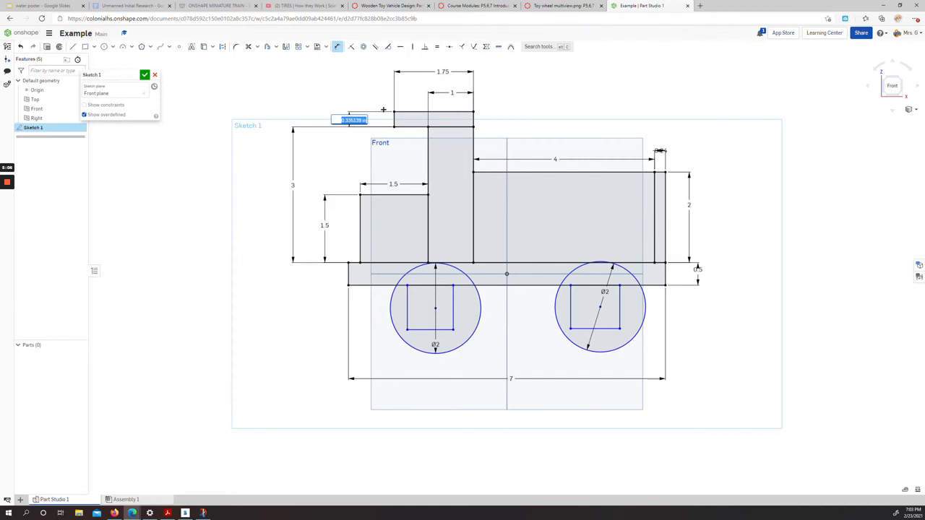
pyautogui.press('BackSpace')
pyautogui.write('0.25')
pyautogui.press('Return')
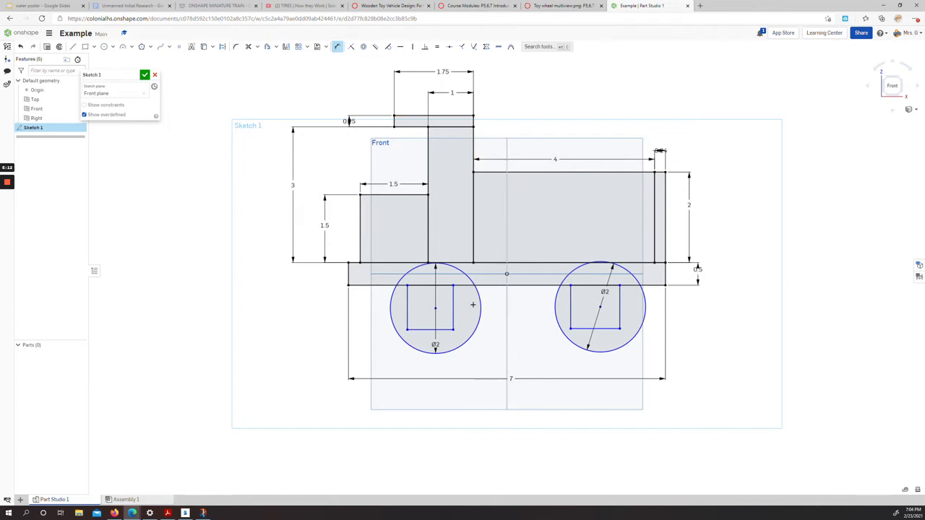
# Dimension the front axle support under the base to 0.75 in high and 0.75 in wide.
pyautogui.click(414, 328)
pyautogui.click(367, 306)
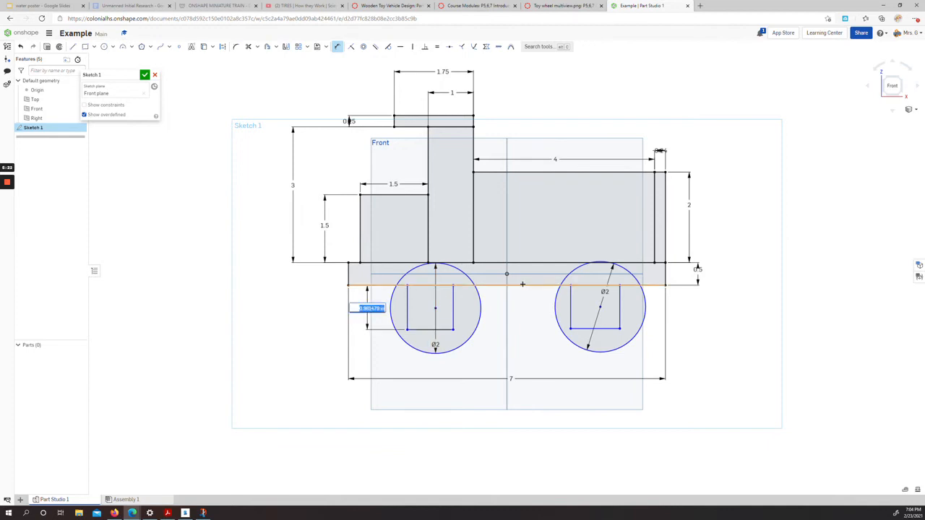
pyautogui.write('0.75')
pyautogui.press('Return')
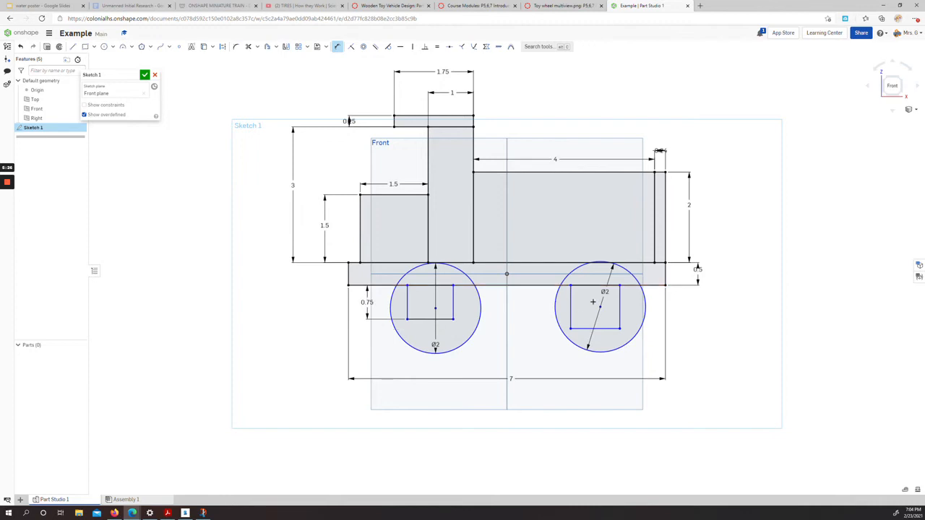
pyautogui.click(421, 319)
pyautogui.click(429, 378)
pyautogui.write('0.75')
pyautogui.press('Return')
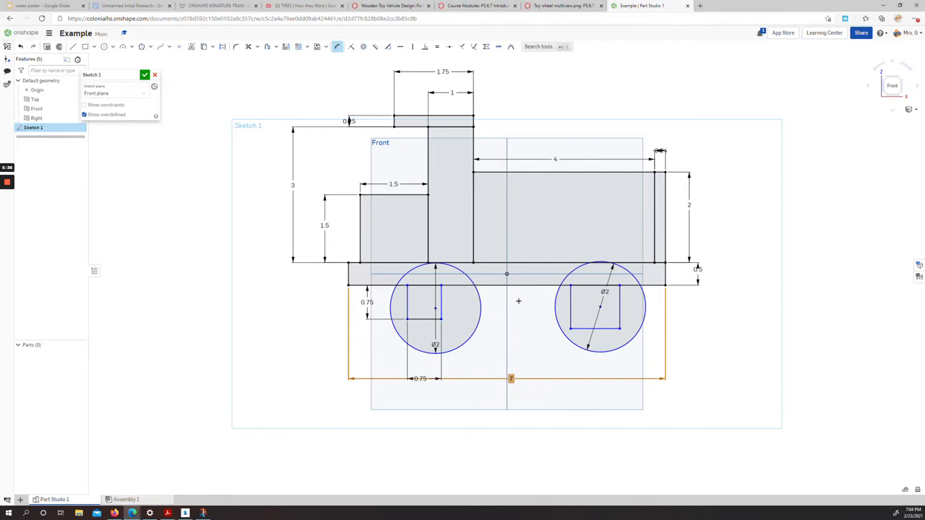
# Dimension the rear axle support under the base to 0.75 in high and 0.75 in wide.
pyautogui.click(571, 311)
pyautogui.click(535, 313)
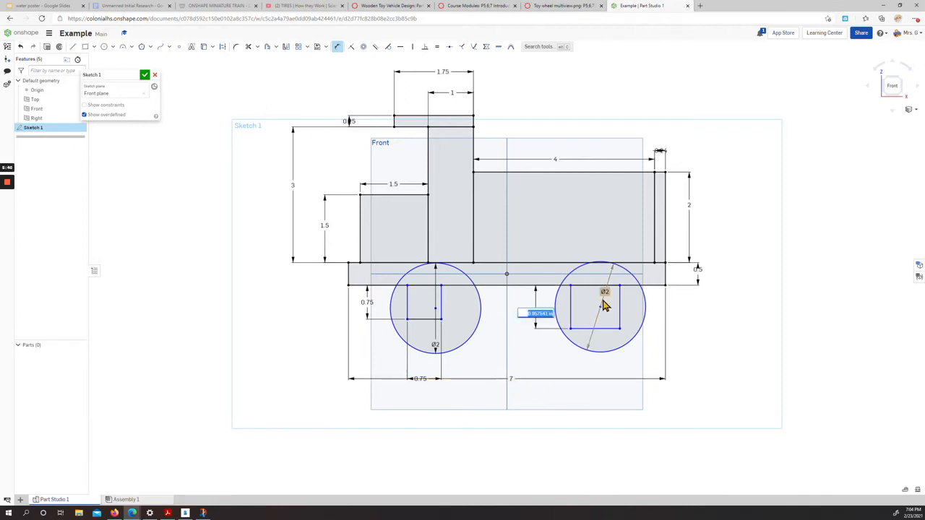
pyautogui.write('0.75')
pyautogui.press('Return')
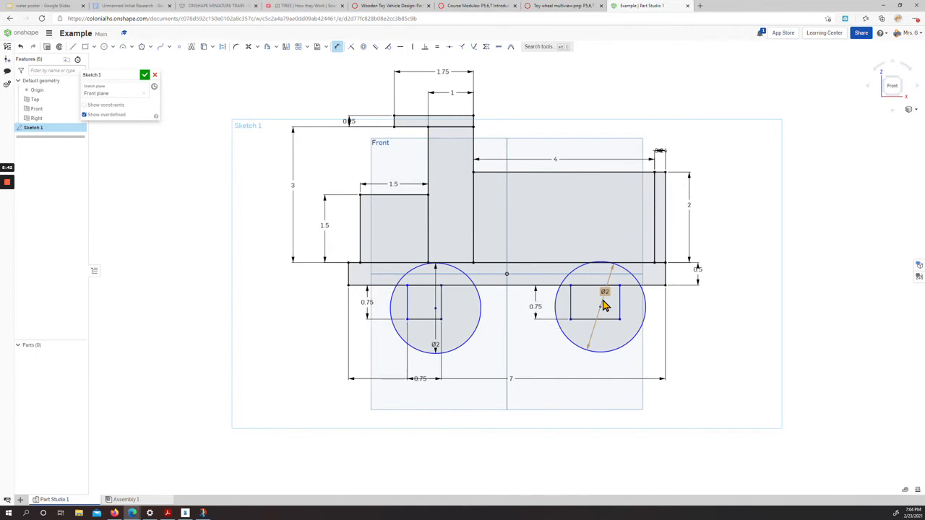
pyautogui.click(592, 318)
pyautogui.click(586, 367)
pyautogui.write('0.75')
pyautogui.press('Return')
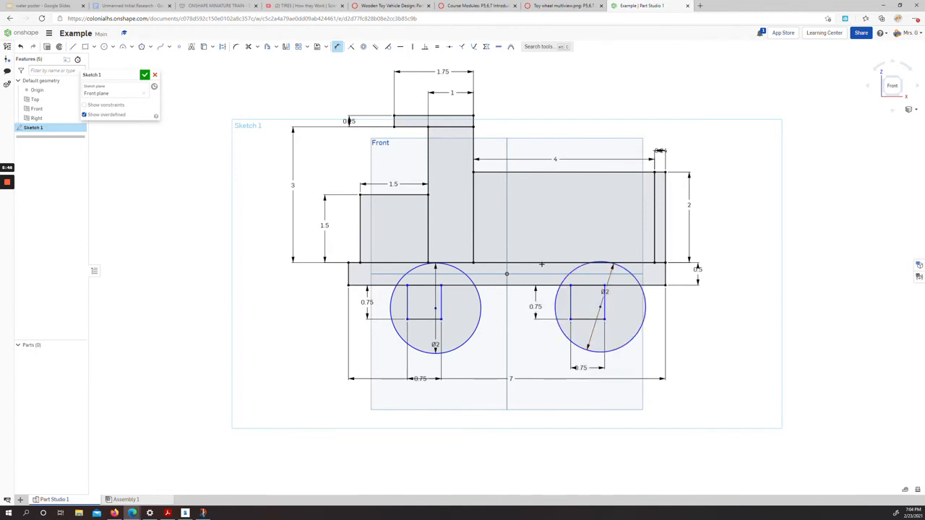
# Move both wheel circles so their centers sit in the middle of the resized axle supports.
pyautogui.moveTo(435, 310); pyautogui.dragTo(423, 301)
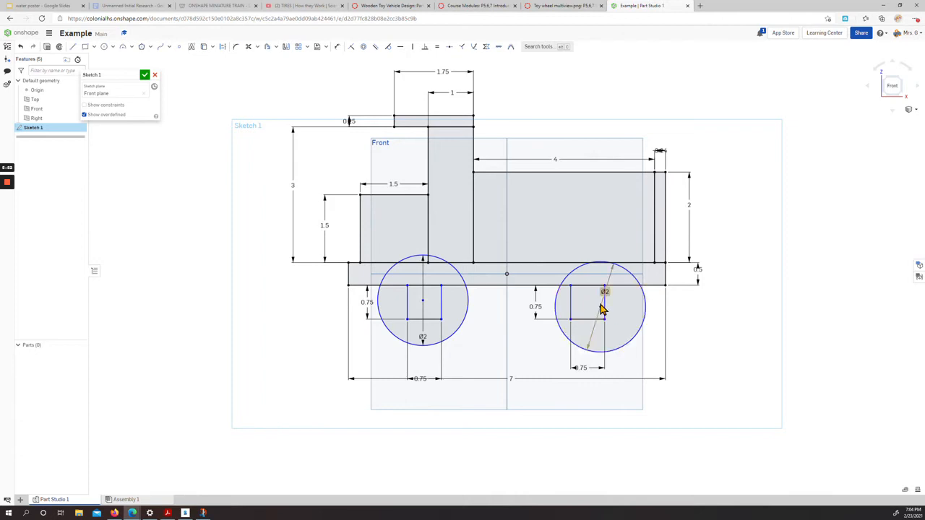
pyautogui.moveTo(603, 313); pyautogui.dragTo(589, 310)
pyautogui.moveTo(423, 305); pyautogui.dragTo(424, 306)
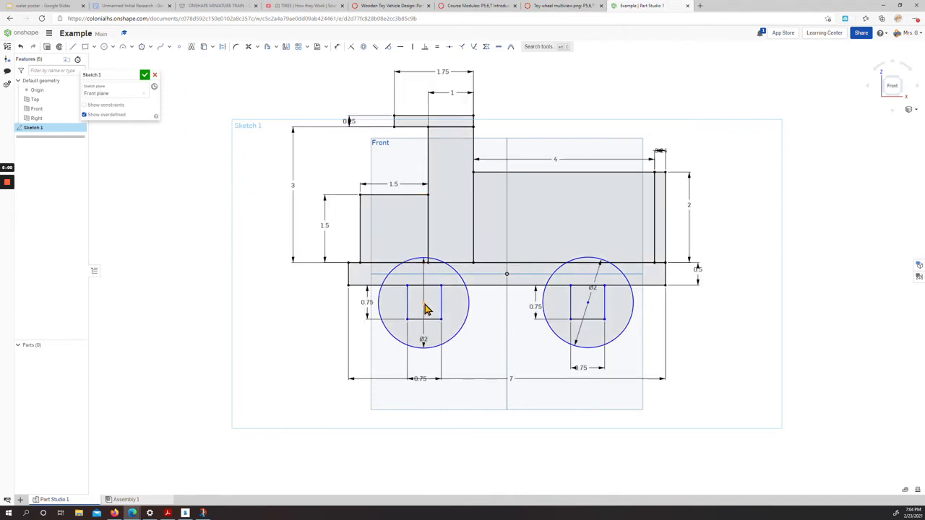
# Move the front wheel circle clear of the train and draw a 0.5 in diameter axle circle centered in the front support.
pyautogui.moveTo(331, 343); pyautogui.dragTo(314, 344, button='right')
pyautogui.moveTo(311, 339); pyautogui.dragTo(281, 340)
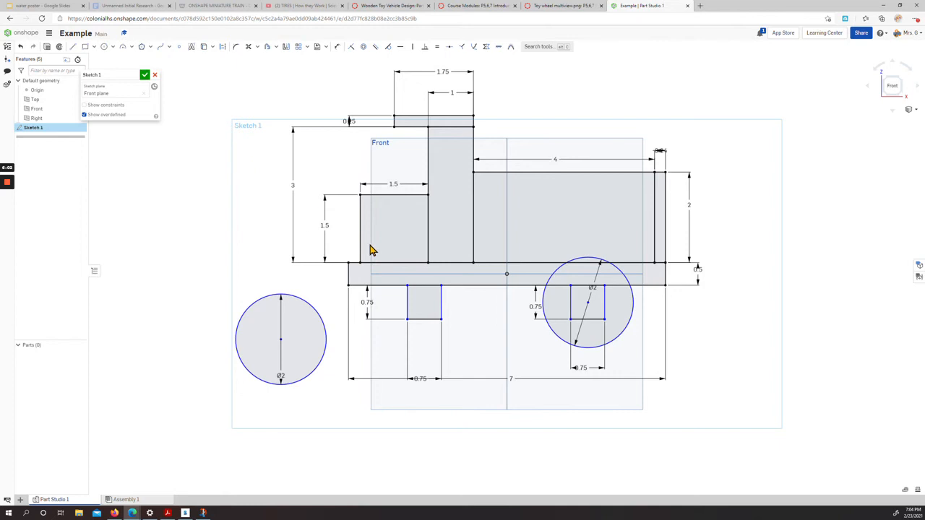
pyautogui.click(105, 47)
pyautogui.click(424, 302)
pyautogui.write('0.5')
pyautogui.press('Return')
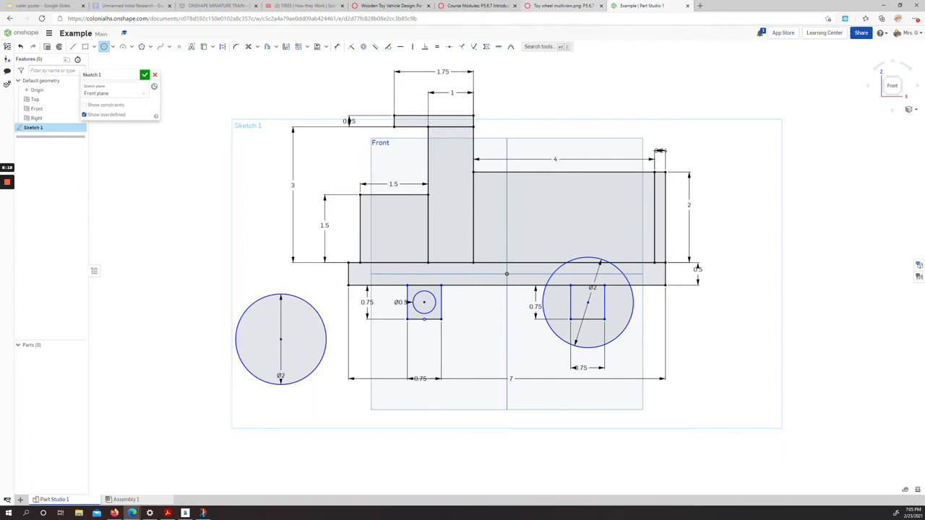
# Check the toy wheel multiview drawing and move the front wheel circle back onto the center of the 0.5 in axle circle.
pyautogui.click(562, 6)
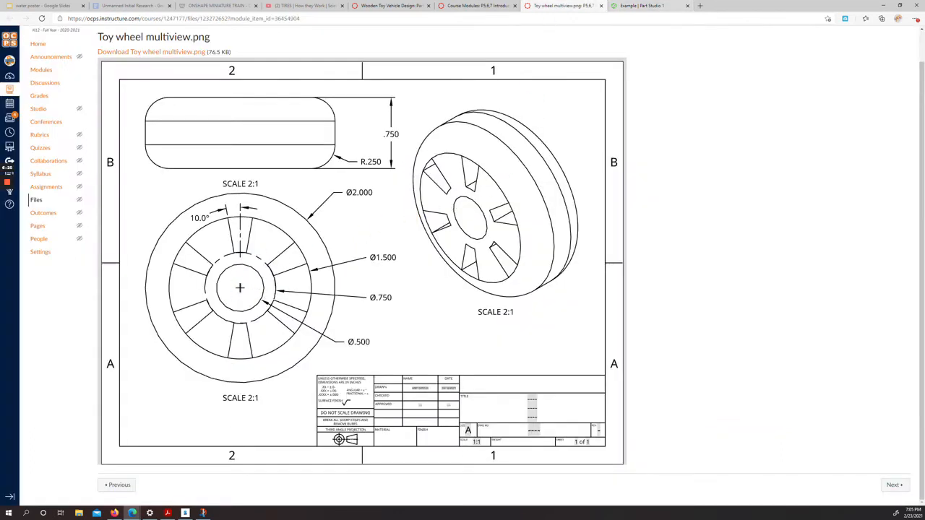
pyautogui.click(640, 5)
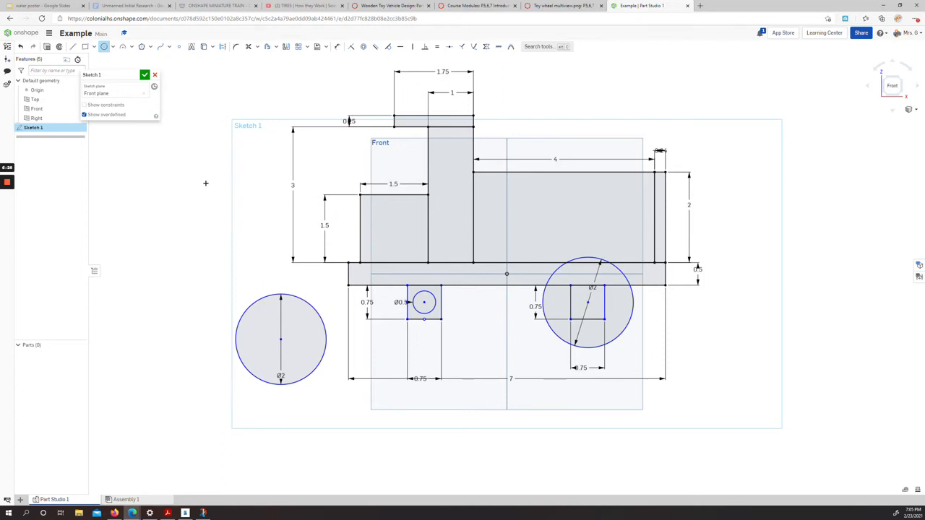
pyautogui.press('Escape')
pyautogui.moveTo(281, 340)
pyautogui.mouseDown()
pyautogui.moveTo(397, 297)
pyautogui.moveTo(424, 302)
pyautogui.mouseUp()
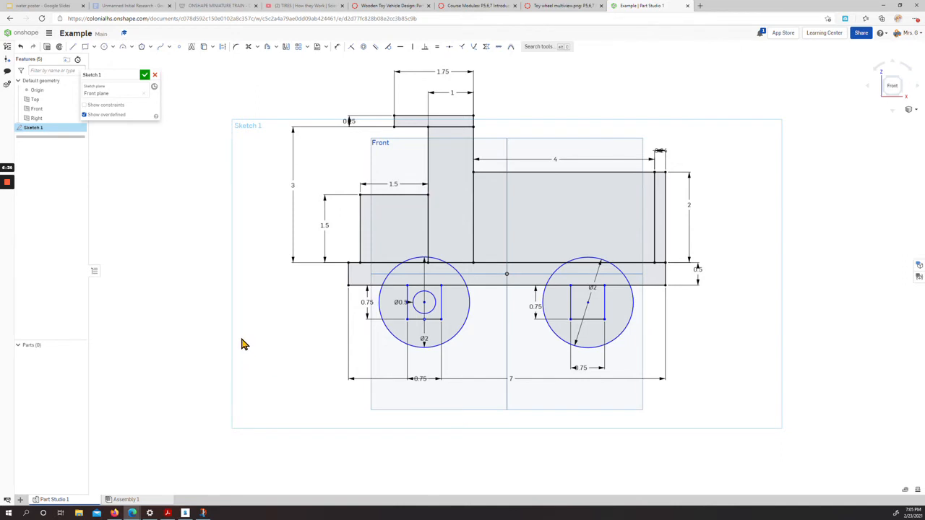
# Convert both 2 in wheel circles to construction geometry and finish the train sketch.
pyautogui.moveTo(254, 317)
pyautogui.mouseDown(button='right')
pyautogui.moveTo(314, 322)
pyautogui.moveTo(249, 320)
pyautogui.moveTo(265, 321)
pyautogui.mouseUp(button='right')
pyautogui.moveTo(295, 233)
pyautogui.mouseDown(button='right')
pyautogui.moveTo(287, 232)
pyautogui.moveTo(296, 234)
pyautogui.mouseUp(button='right')
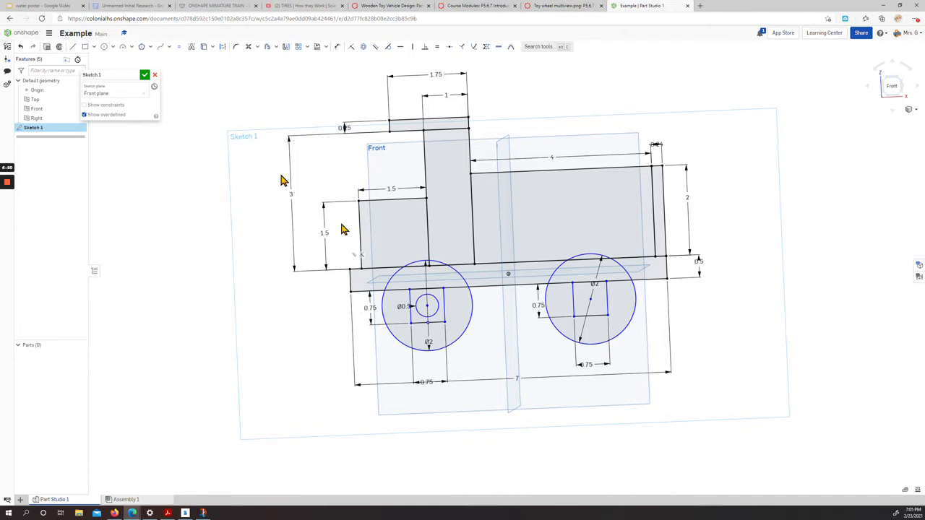
pyautogui.click(471, 318)
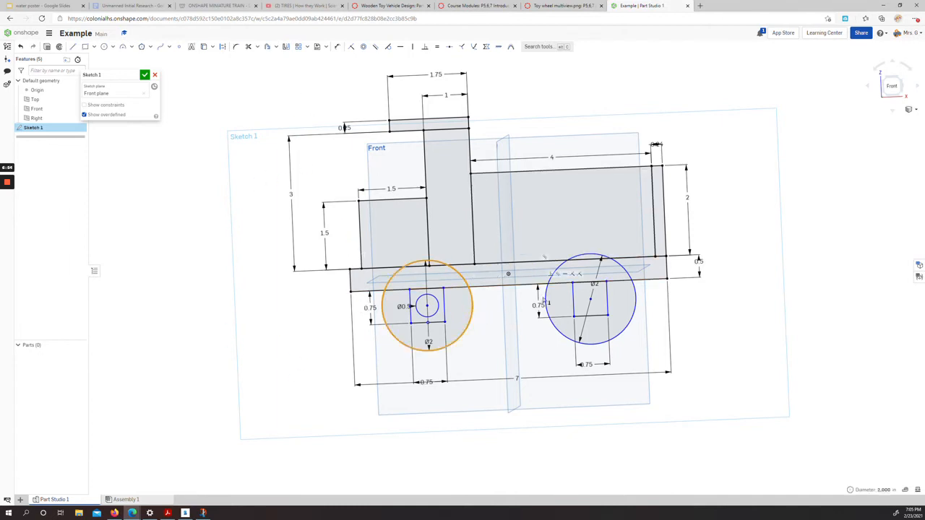
pyautogui.click(547, 295)
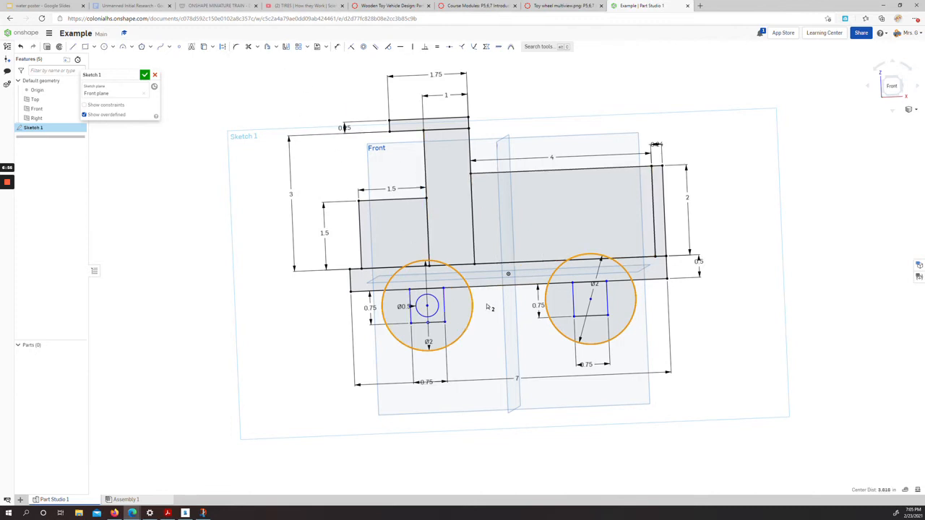
pyautogui.click(222, 46)
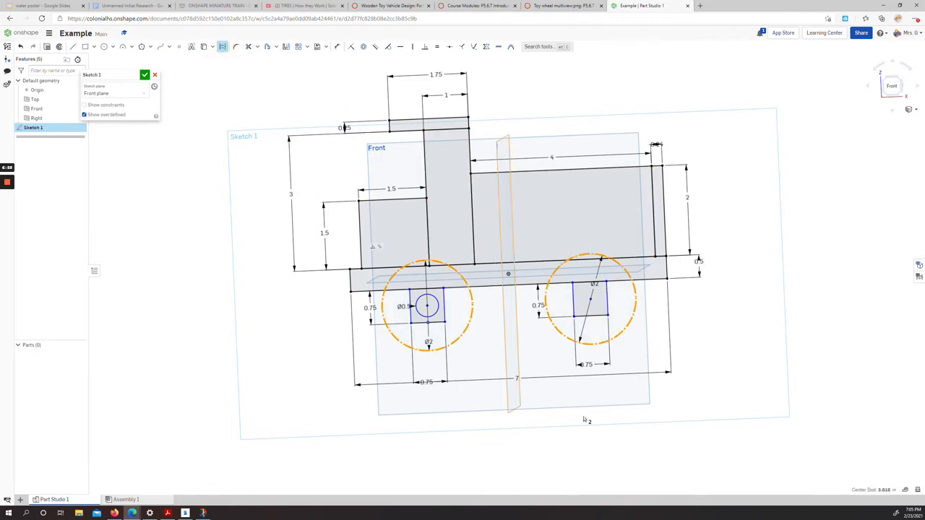
pyautogui.click(620, 459)
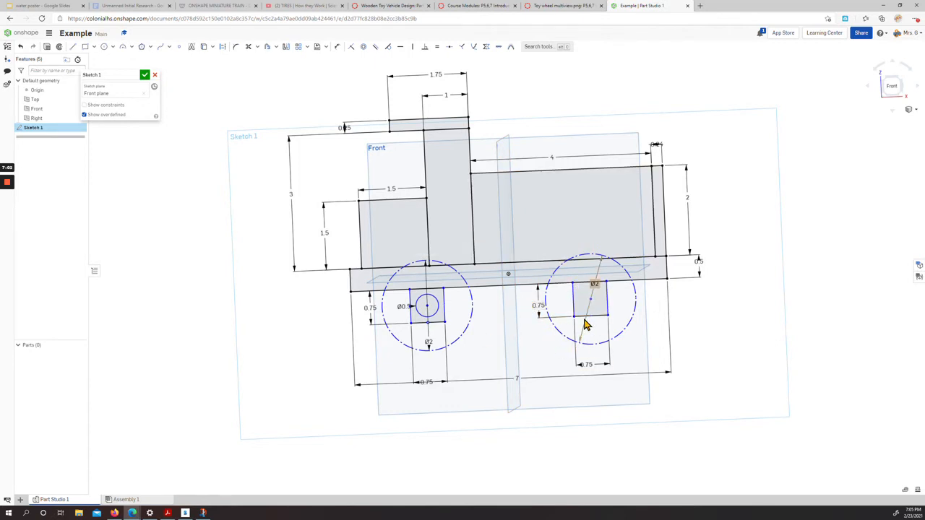
pyautogui.click(145, 75)
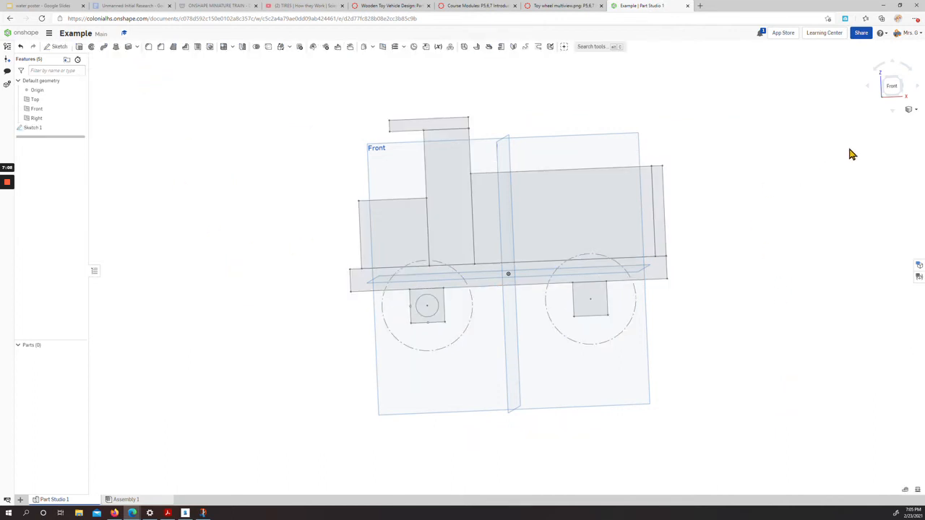
# Extrude the long base rectangle of the train sketch as a new solid, symmetric about the sketch plane, with a 3 in depth.
pyautogui.click(892, 91)
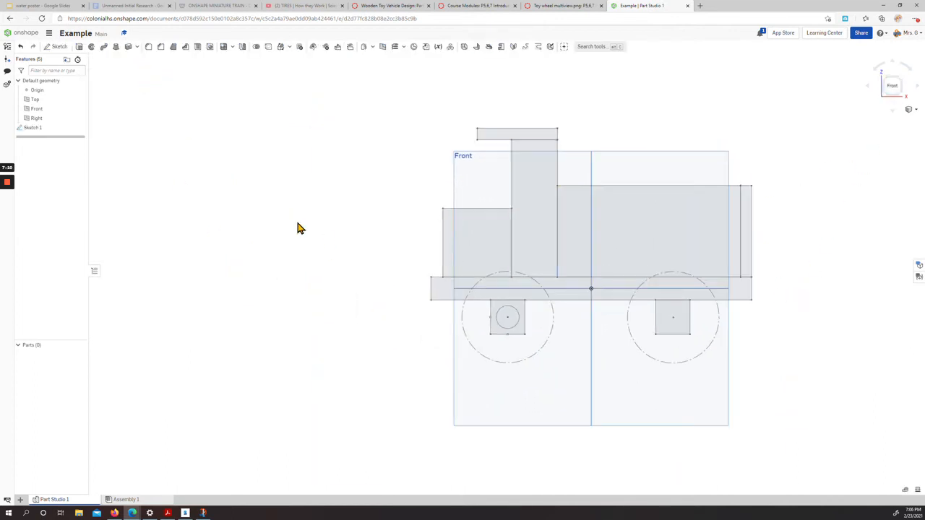
pyautogui.moveTo(412, 252); pyautogui.dragTo(329, 260, button='middle')
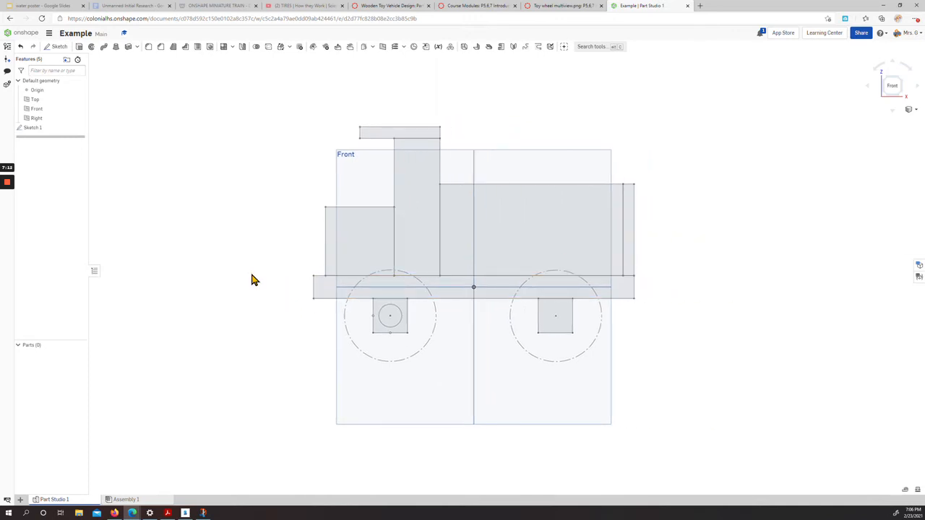
pyautogui.moveTo(253, 279)
pyautogui.mouseDown(button='right')
pyautogui.moveTo(284, 299)
pyautogui.moveTo(210, 286)
pyautogui.moveTo(295, 291)
pyautogui.moveTo(266, 294)
pyautogui.moveTo(312, 287)
pyautogui.moveTo(244, 287)
pyautogui.moveTo(318, 269)
pyautogui.mouseUp(button='right')
pyautogui.click(895, 85)
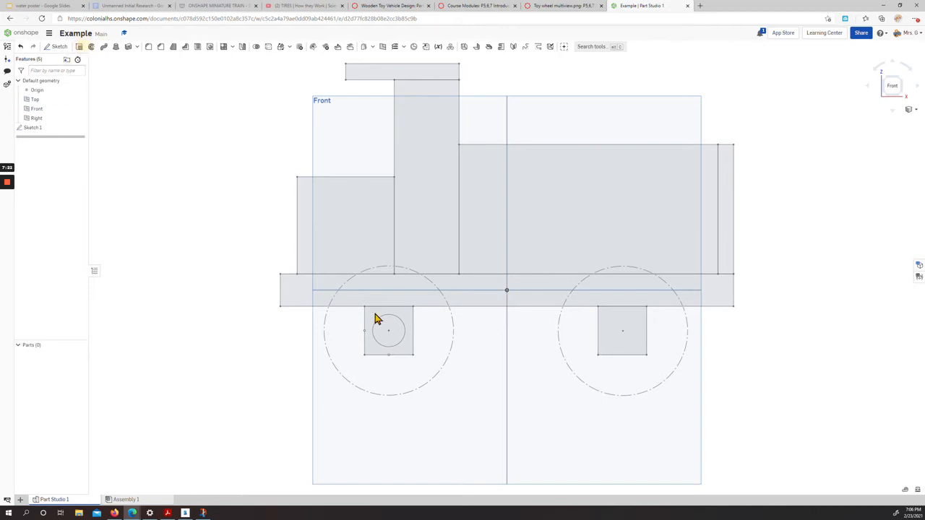
pyautogui.hotkey('shift', 'e')
pyautogui.click(474, 291)
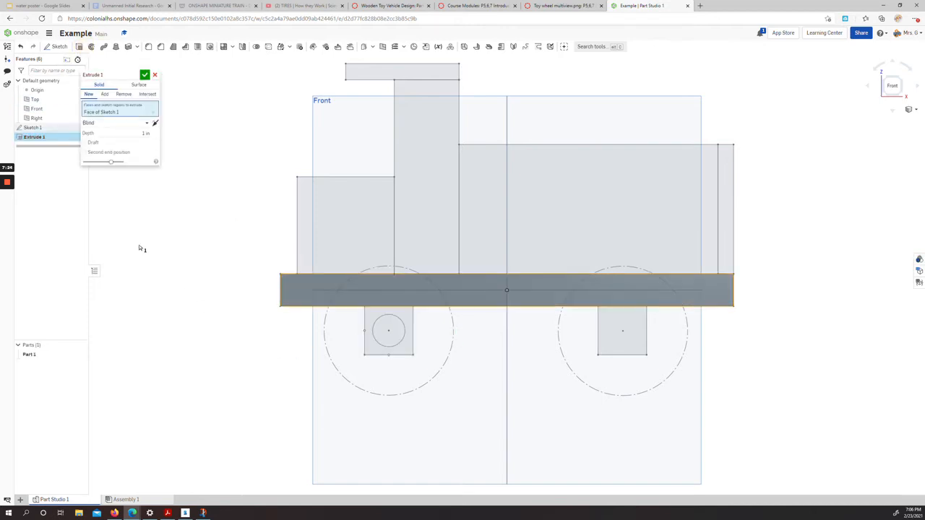
pyautogui.moveTo(186, 231); pyautogui.dragTo(227, 243, button='right')
pyautogui.click(139, 122)
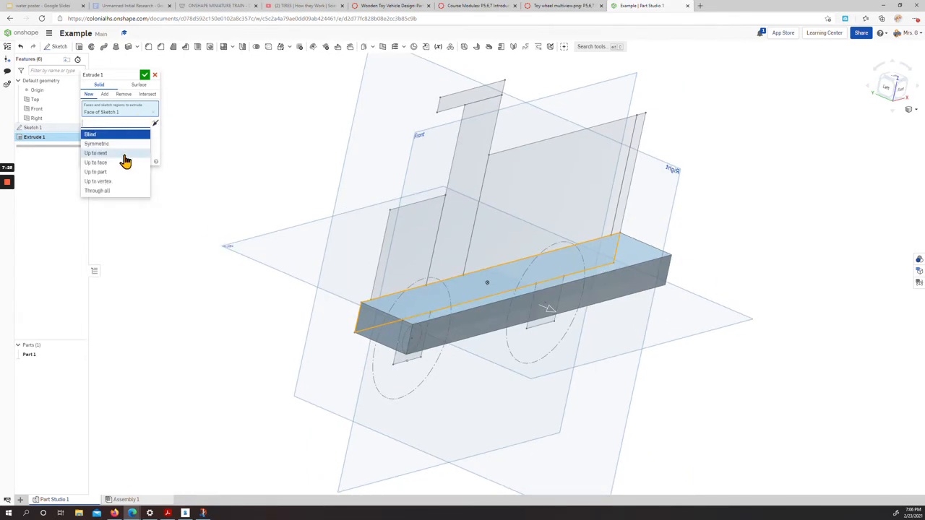
pyautogui.click(132, 151)
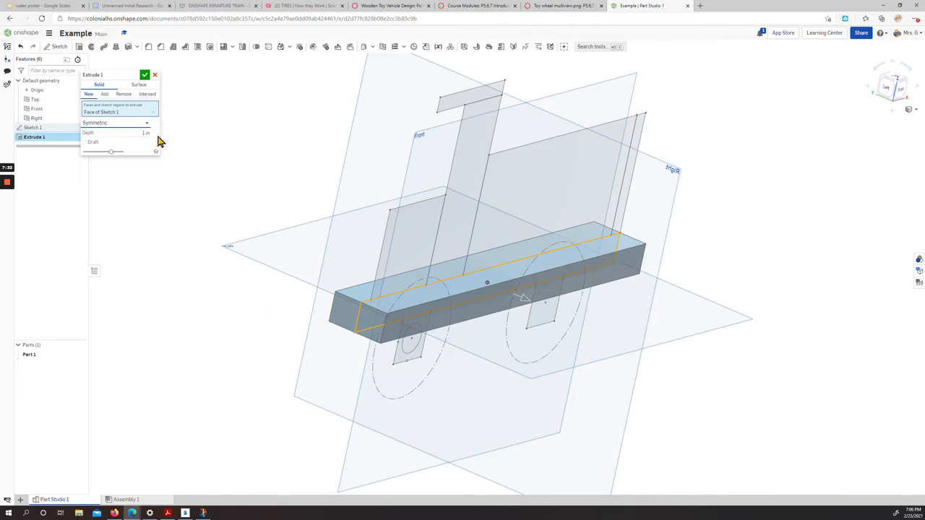
pyautogui.click(134, 133)
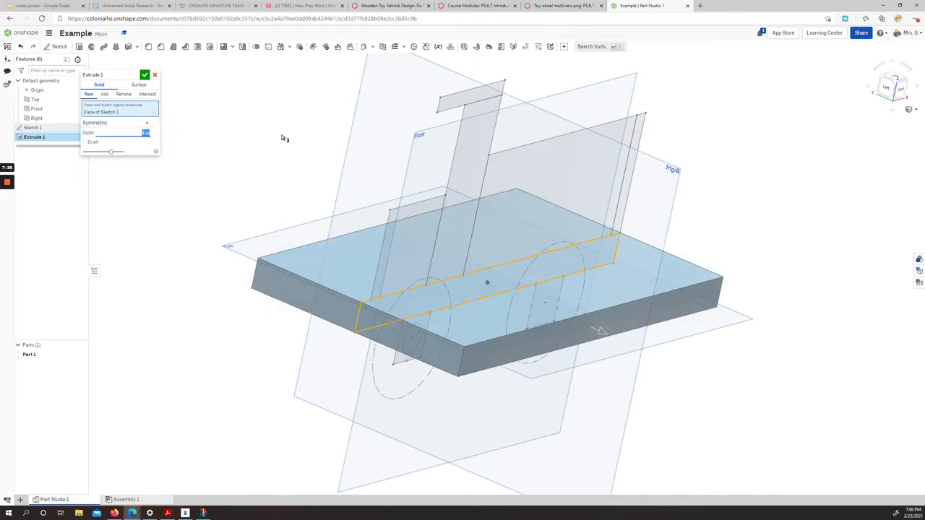
pyautogui.press('Return')
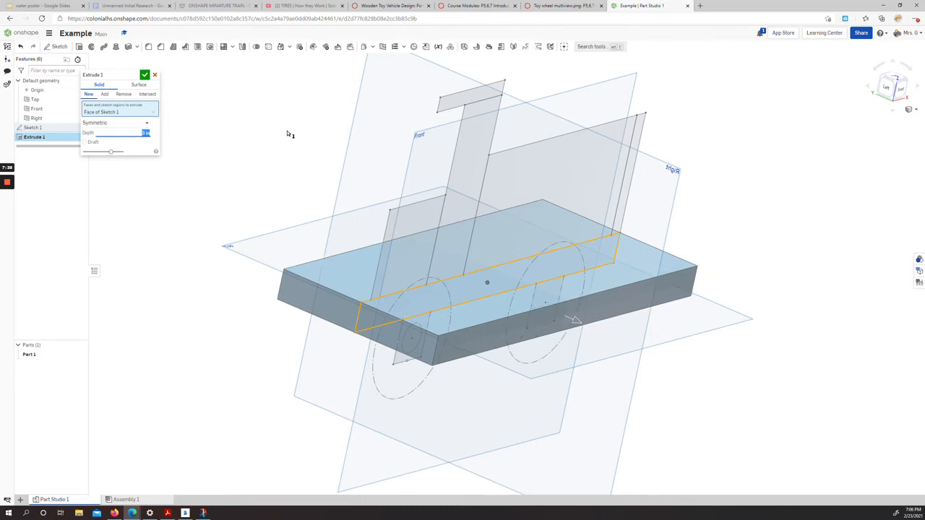
pyautogui.moveTo(503, 296); pyautogui.dragTo(525, 286, button='right')
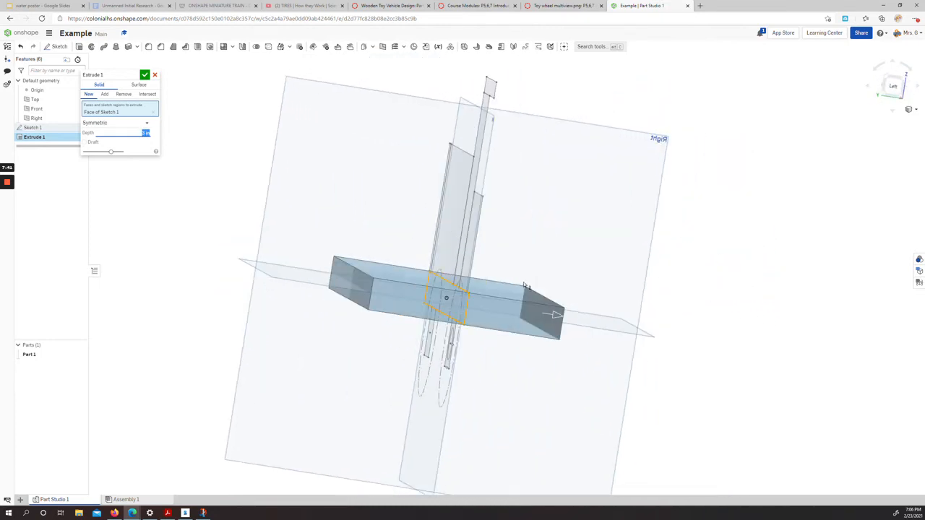
pyautogui.click(145, 74)
# Show the hidden Sketch 1 again over the extruded base.
pyautogui.moveTo(394, 180); pyautogui.dragTo(616, 275, button='right')
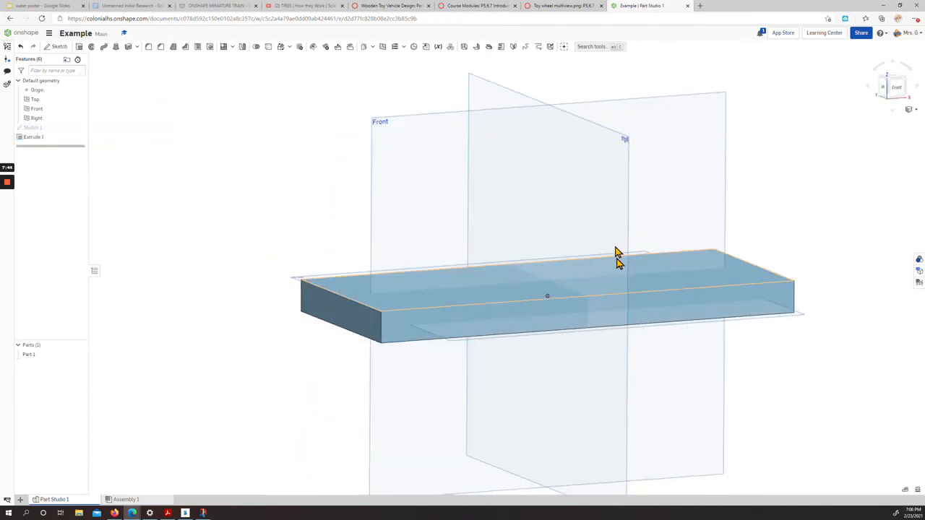
pyautogui.moveTo(497, 274)
pyautogui.mouseDown(button='right')
pyautogui.moveTo(482, 274)
pyautogui.moveTo(492, 268)
pyautogui.mouseUp(button='right')
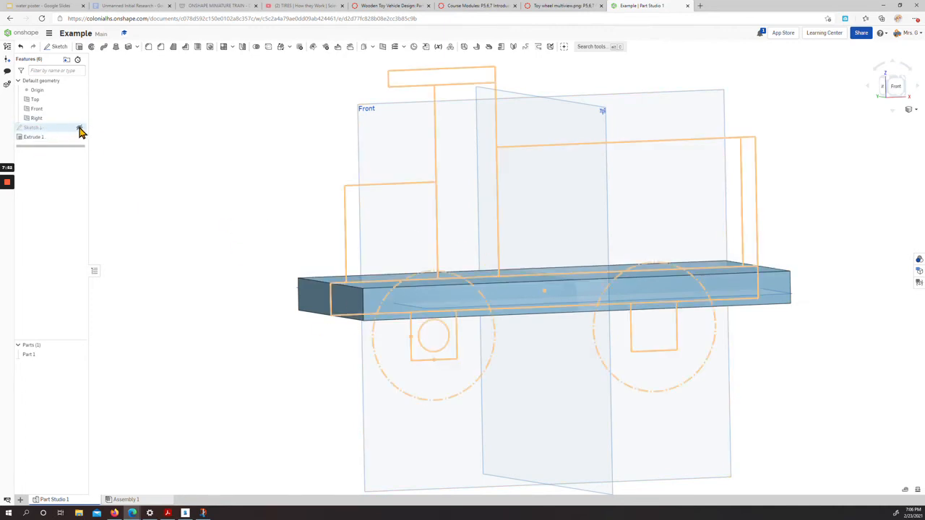
pyautogui.click(79, 128)
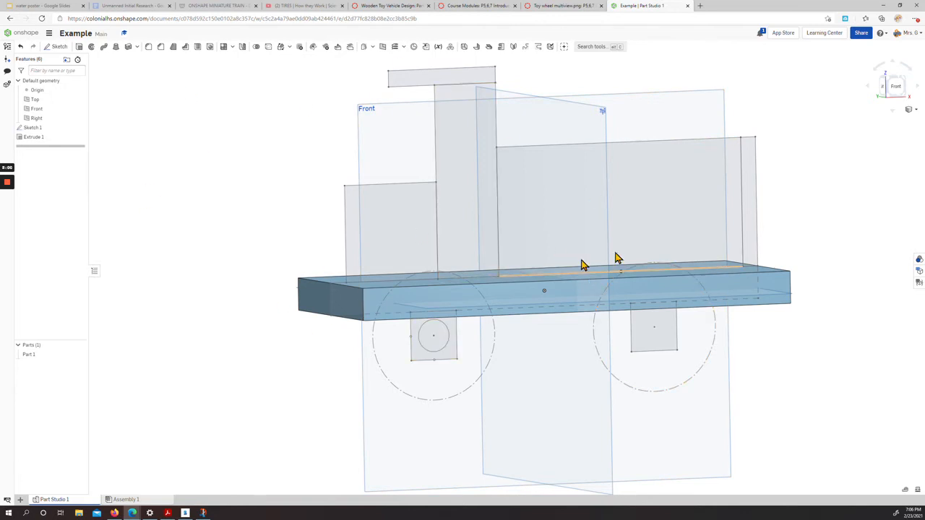
# Extrude the low front rectangle above the base with the Add option, symmetric, to a depth of 2.75 in.
pyautogui.click(79, 49)
pyautogui.click(388, 226)
pyautogui.moveTo(245, 324); pyautogui.dragTo(284, 343, button='right')
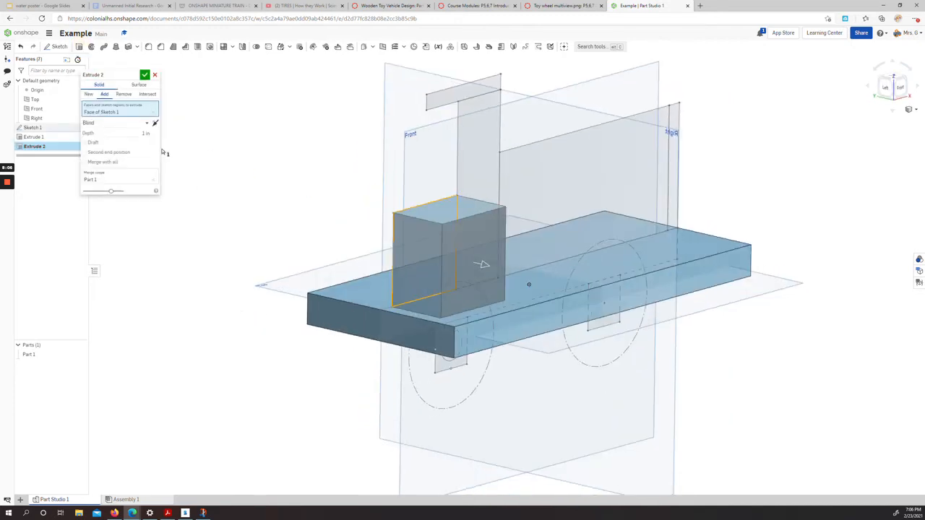
pyautogui.click(146, 135)
pyautogui.click(145, 123)
pyautogui.click(122, 144)
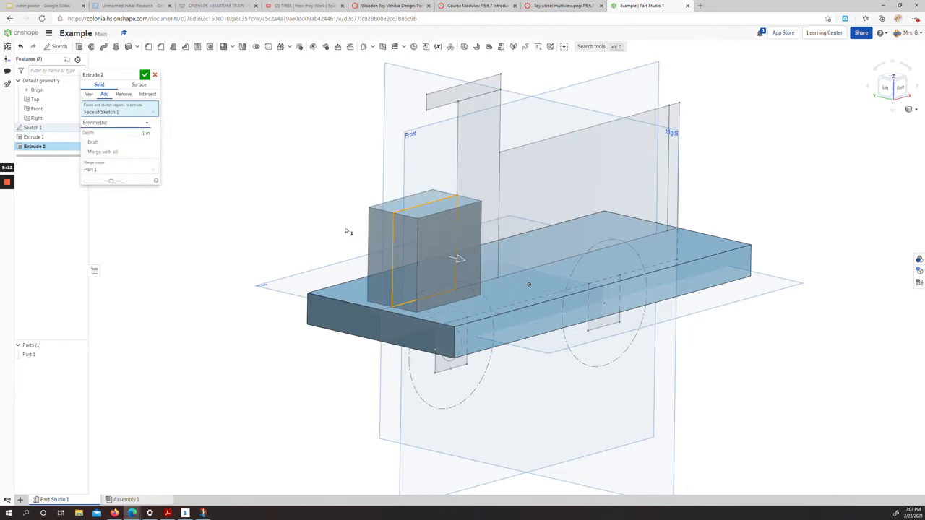
pyautogui.doubleClick(146, 134)
pyautogui.moveTo(226, 214); pyautogui.dragTo(200, 218, button='right')
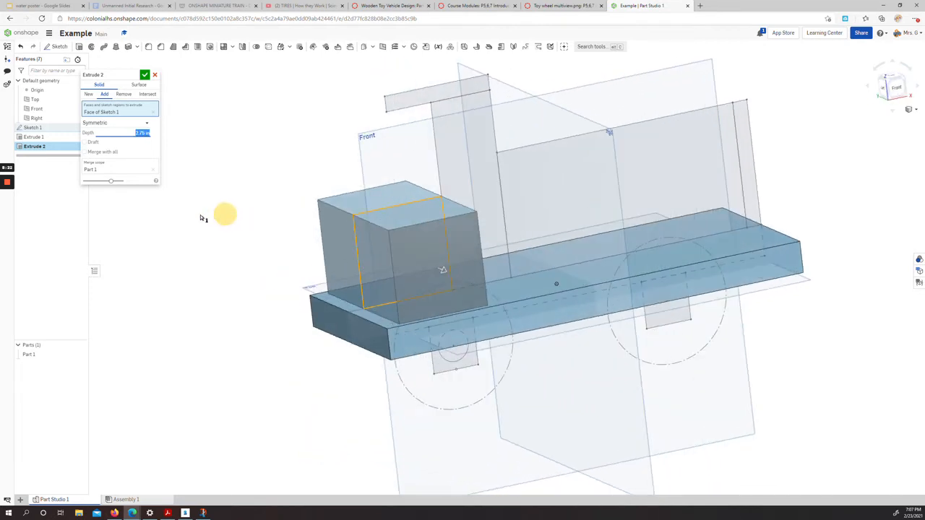
pyautogui.click(145, 74)
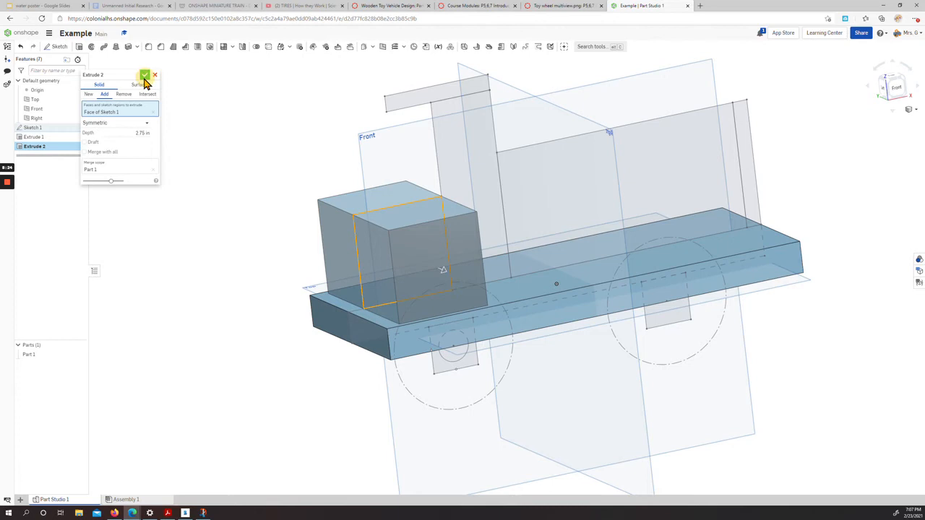
# Edit Extrude 2 so the front block is created as a new part instead of being added to the base.
pyautogui.moveTo(268, 251)
pyautogui.mouseDown(button='right')
pyautogui.moveTo(347, 256)
pyautogui.moveTo(310, 260)
pyautogui.moveTo(268, 248)
pyautogui.mouseUp(button='right')
pyautogui.moveTo(492, 226); pyautogui.dragTo(487, 258, button='right')
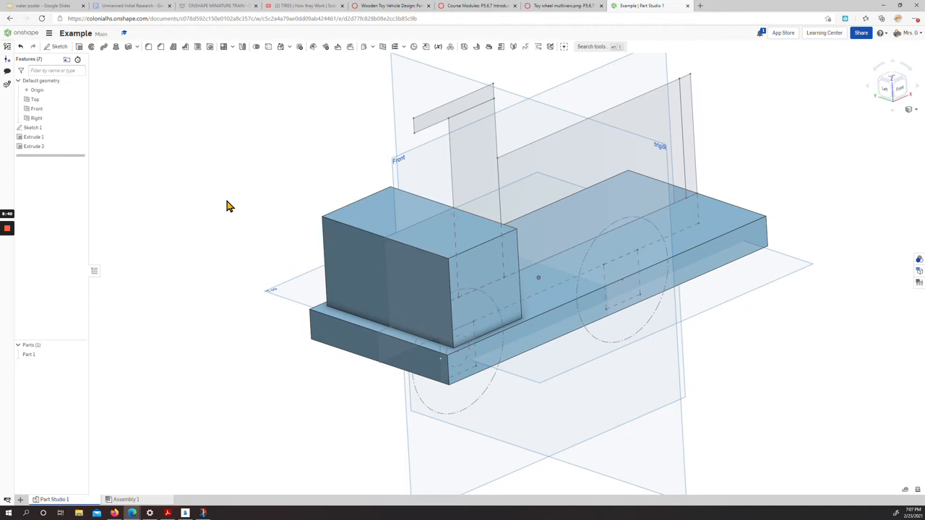
pyautogui.doubleClick(28, 147)
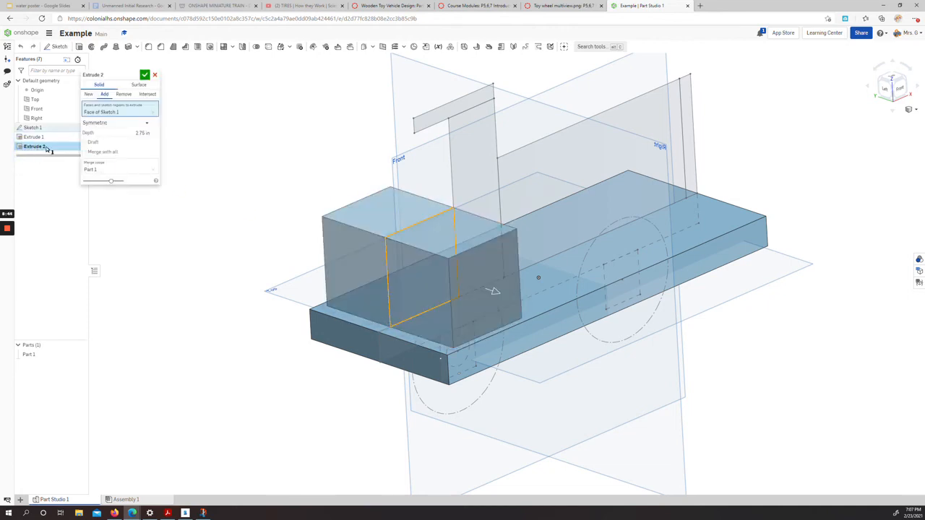
pyautogui.click(88, 95)
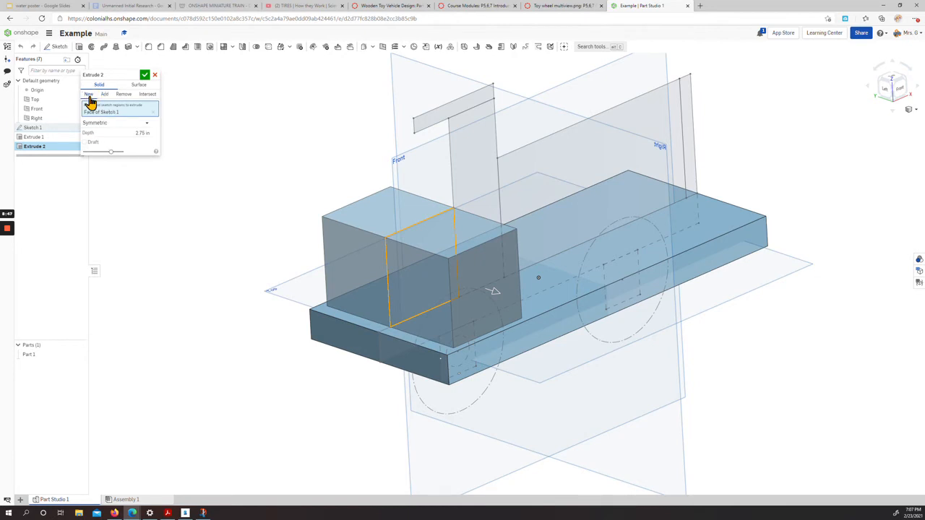
pyautogui.click(145, 76)
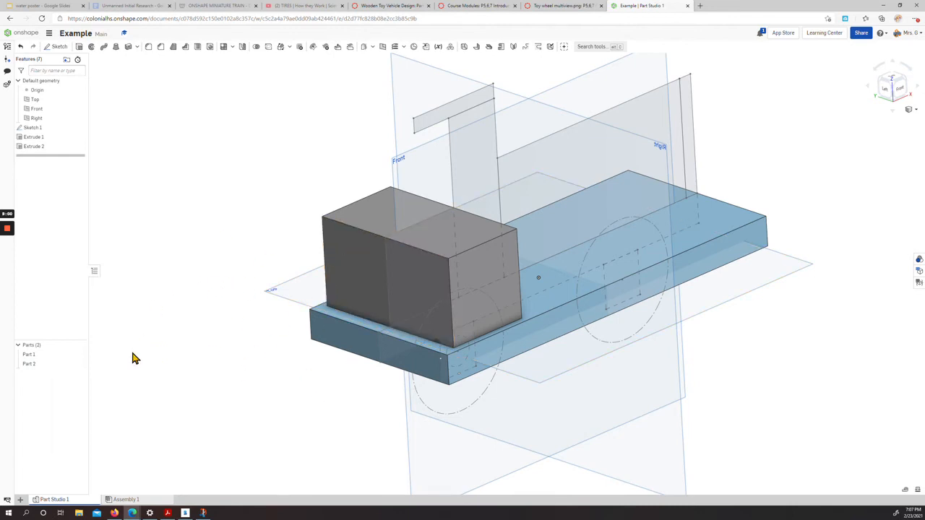
# Rename the base plate part as Base and the front block part as Hood.
pyautogui.rightClick(31, 358)
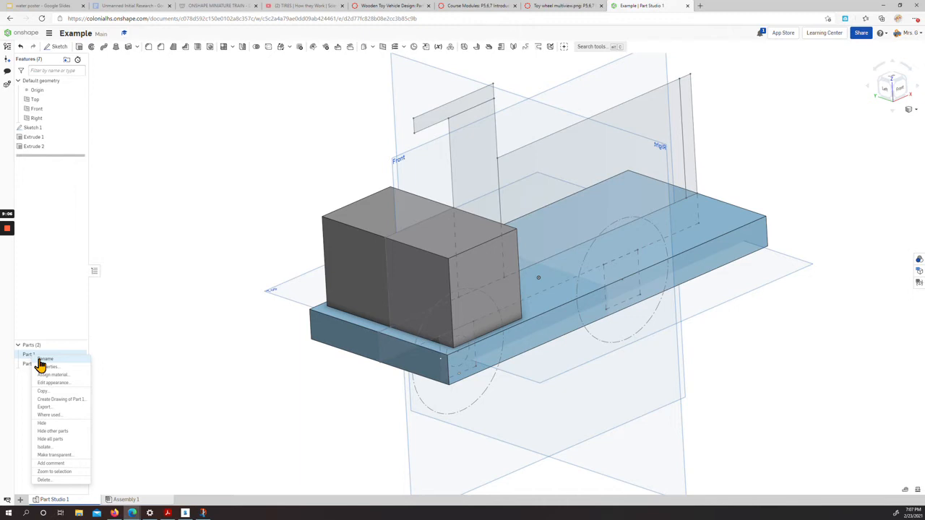
pyautogui.click(44, 360)
pyautogui.write('Base')
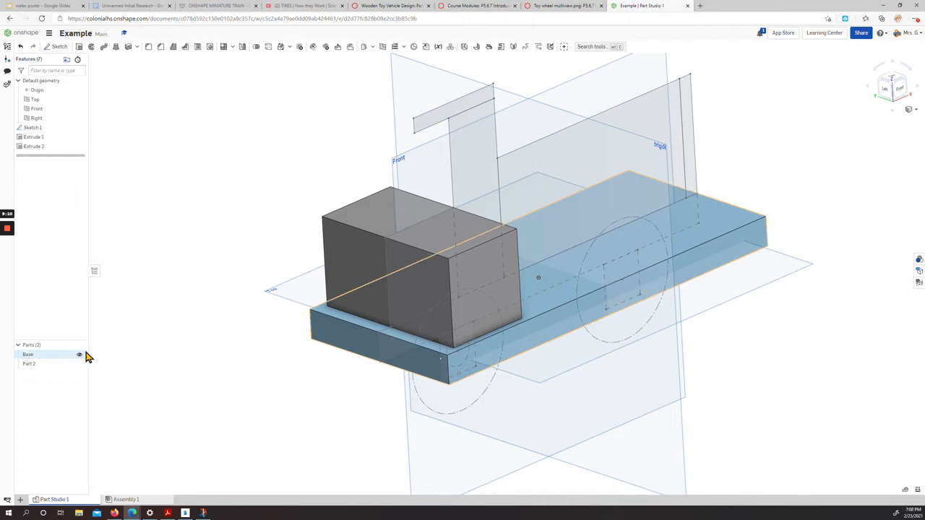
pyautogui.click(70, 365)
pyautogui.rightClick(59, 367)
pyautogui.click(69, 372)
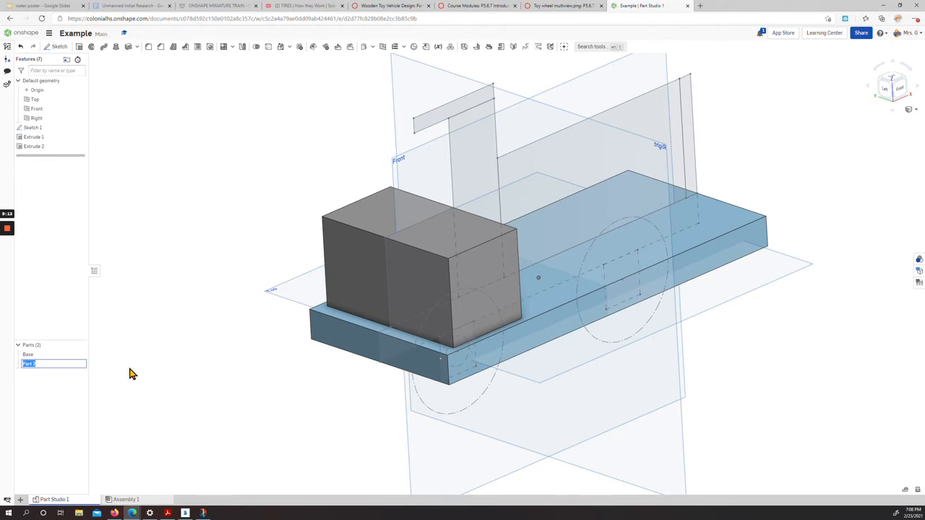
pyautogui.write('Hood')
pyautogui.press('Return')
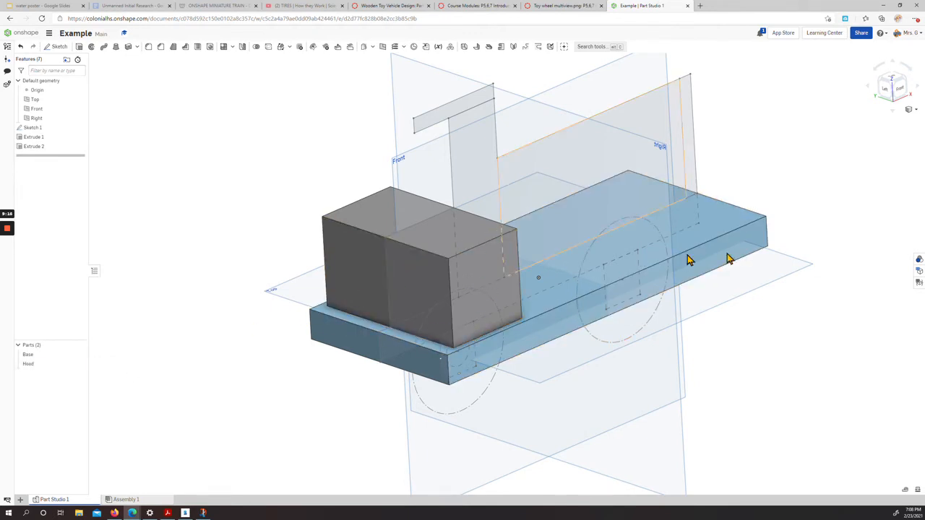
# Extrude the tall rectangle behind the hood as a new part, symmetric, with a 3 in depth.
pyautogui.click(57, 46)
pyautogui.click(154, 75)
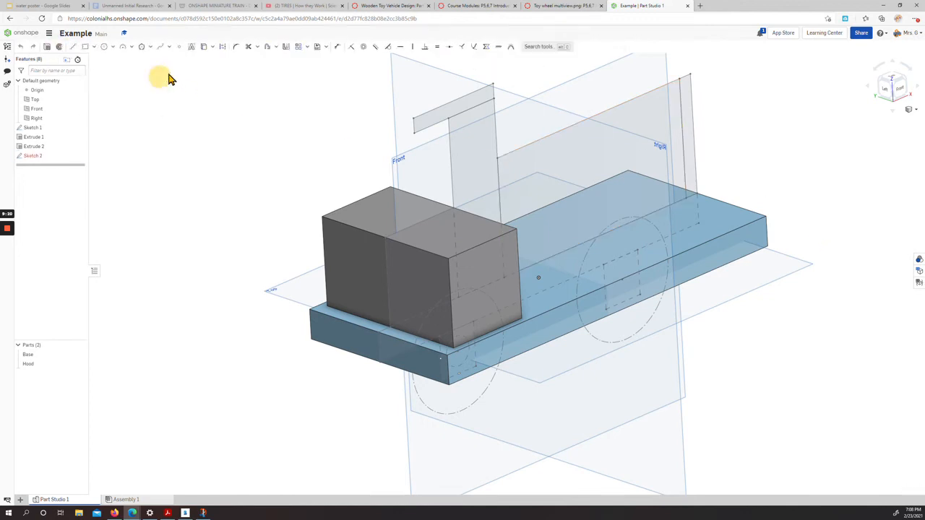
pyautogui.click(79, 46)
pyautogui.click(471, 167)
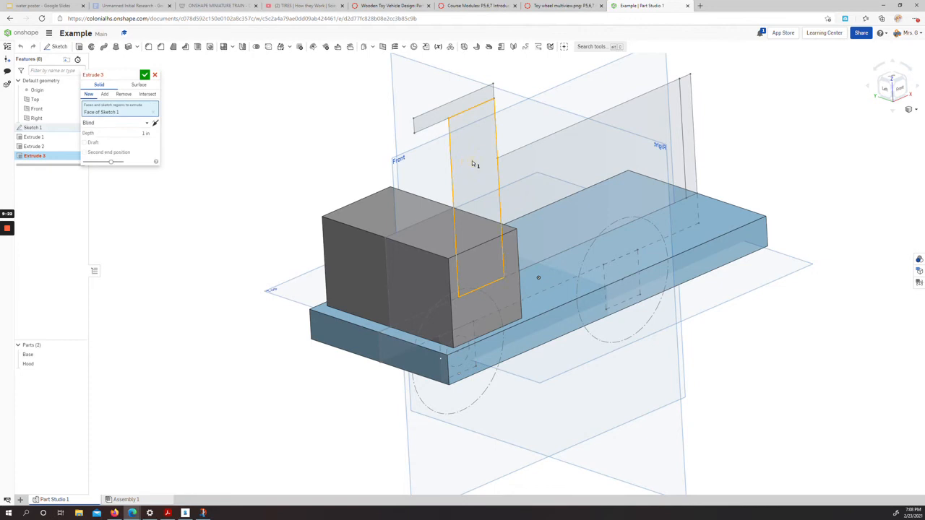
pyautogui.doubleClick(146, 135)
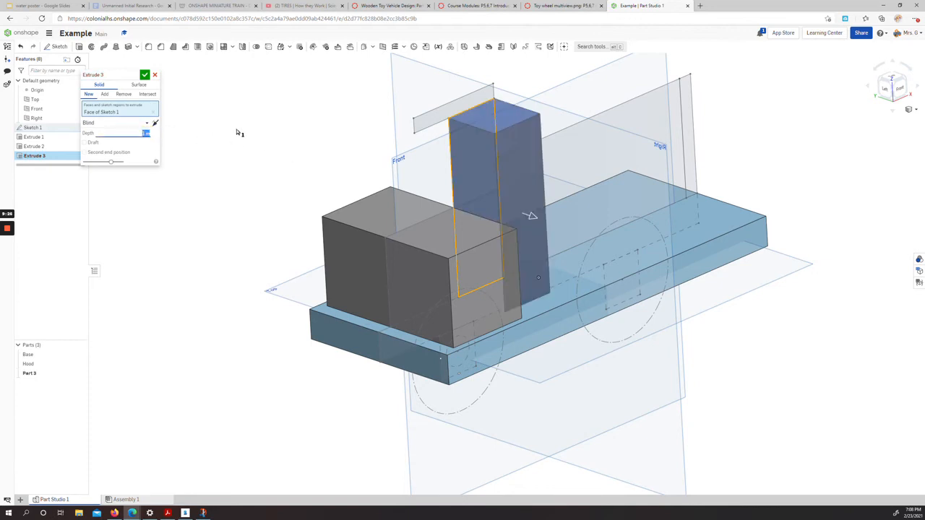
pyautogui.click(131, 124)
pyautogui.click(109, 143)
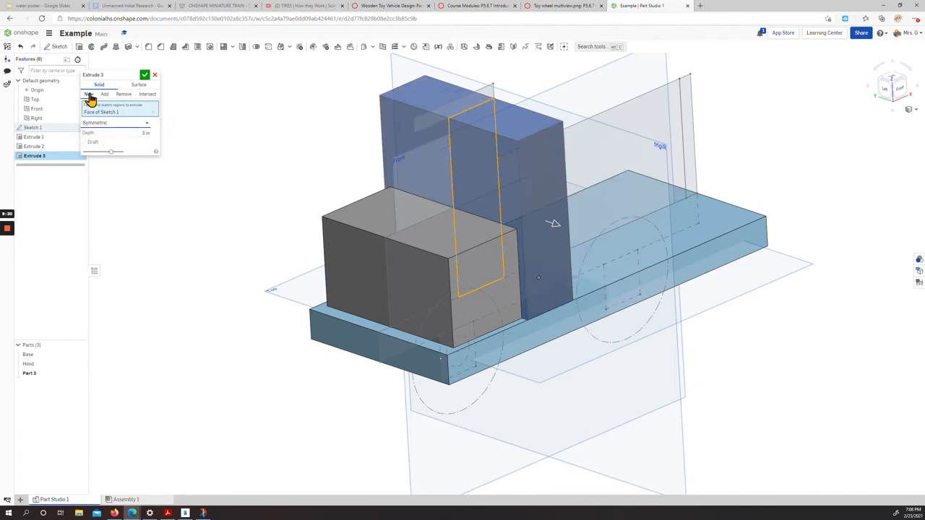
pyautogui.click(145, 74)
# Rename the tall block part behind the hood as Cab.
pyautogui.moveTo(324, 376)
pyautogui.mouseDown(button='right')
pyautogui.moveTo(303, 381)
pyautogui.moveTo(320, 373)
pyautogui.mouseUp(button='right')
pyautogui.rightClick(33, 374)
pyautogui.click(45, 381)
pyautogui.write('Cab')
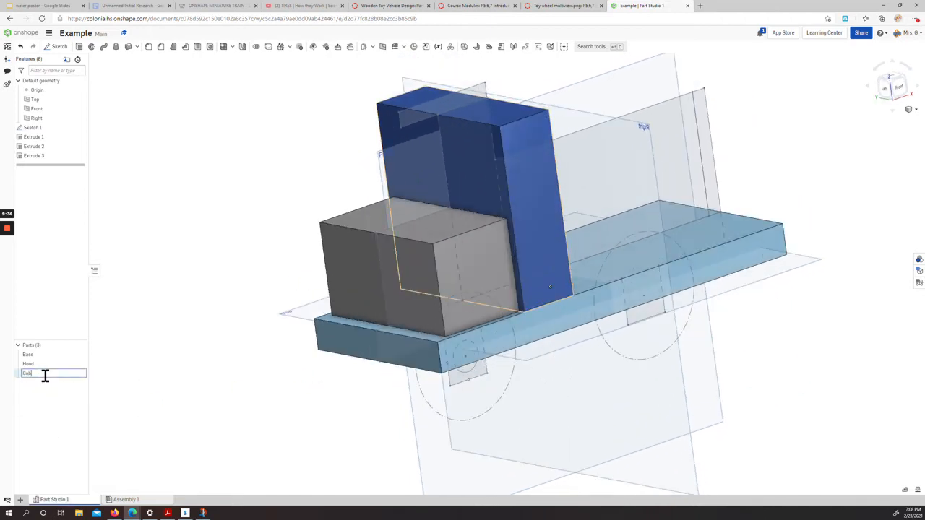
pyautogui.press('Return')
# Extrude the thin roof rectangle above the cab as a new part, symmetric, with a 3 in depth.
pyautogui.moveTo(750, 323); pyautogui.dragTo(719, 339, button='right')
pyautogui.click(78, 46)
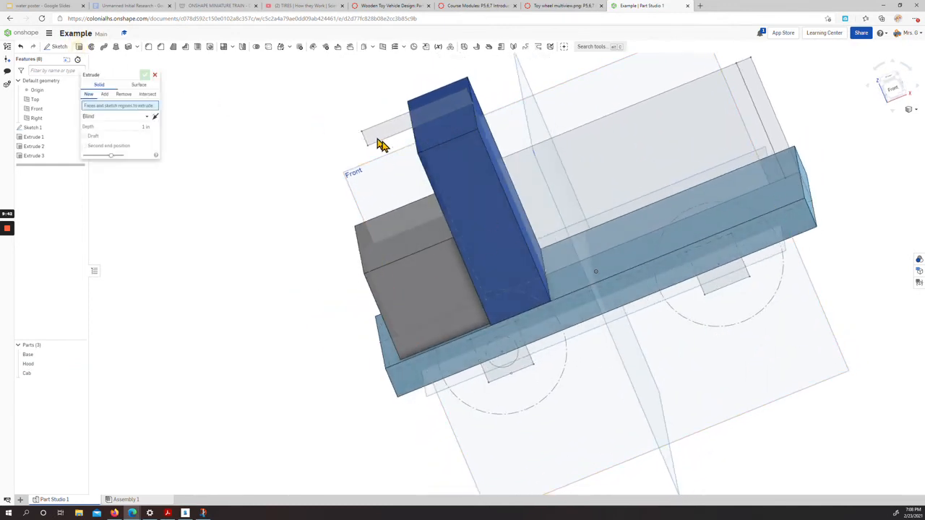
pyautogui.click(381, 142)
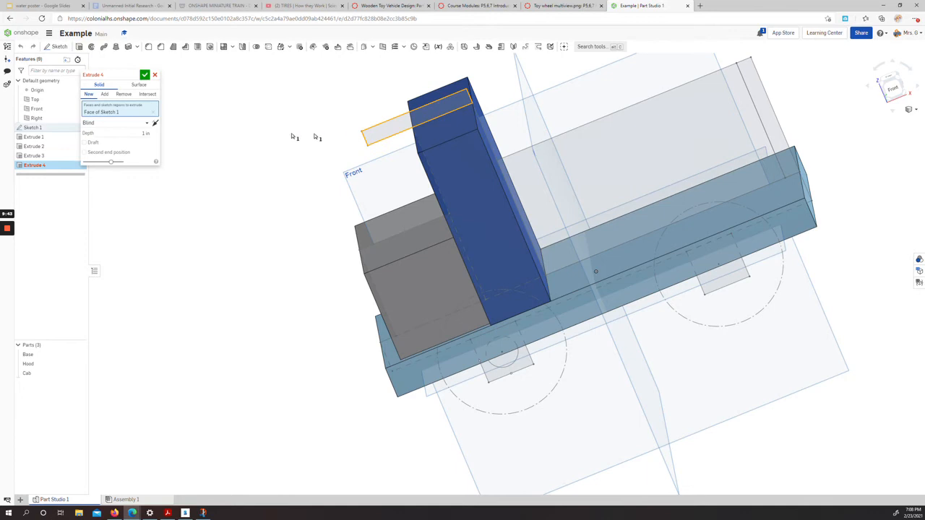
pyautogui.click(142, 129)
pyautogui.click(123, 141)
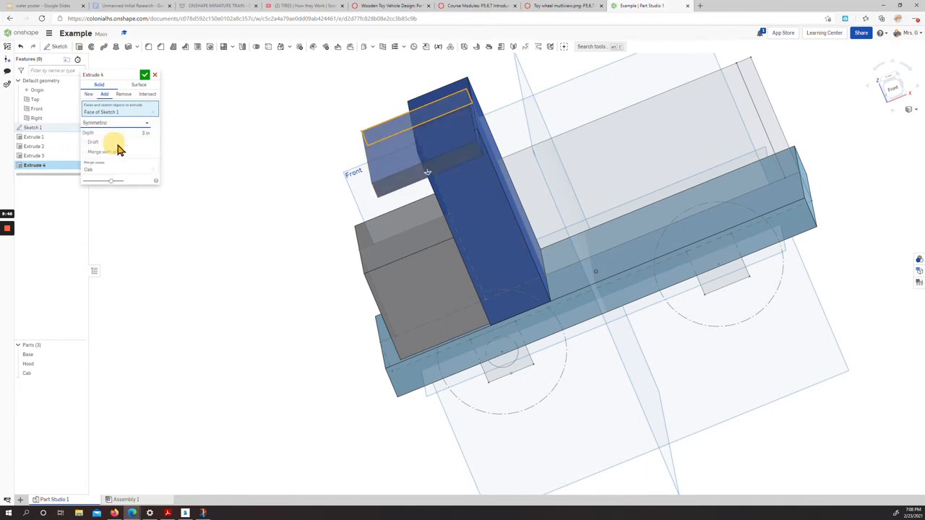
pyautogui.moveTo(300, 208); pyautogui.dragTo(328, 199, button='right')
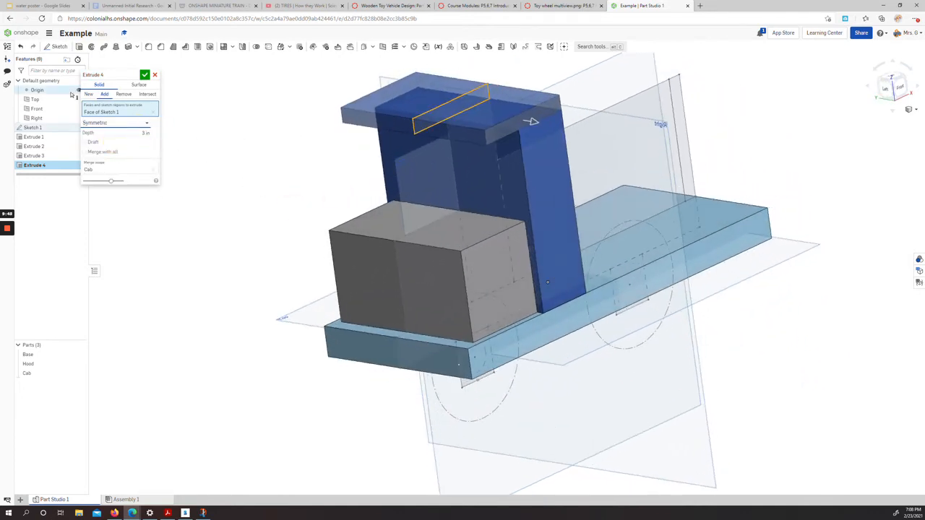
pyautogui.click(89, 95)
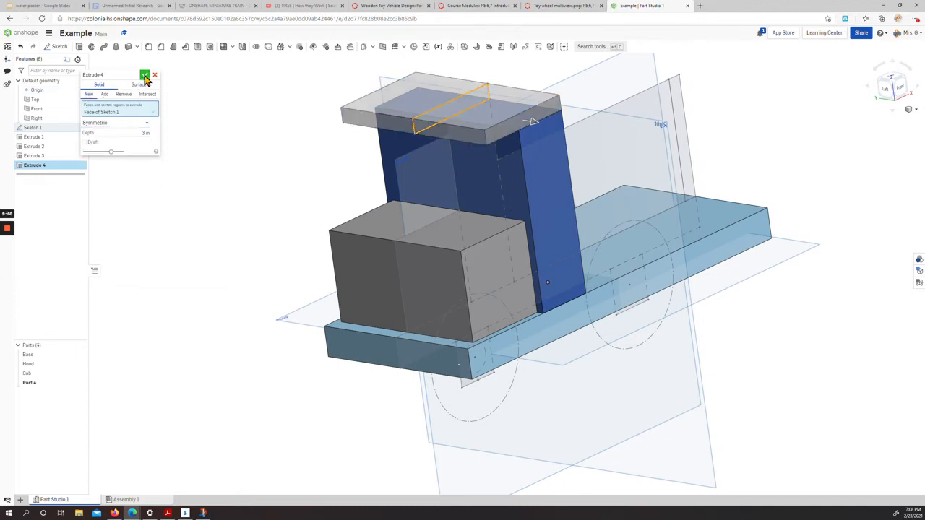
pyautogui.click(145, 75)
# Rename the newly extruded slab on top of the cab as Roof.
pyautogui.click(26, 383)
pyautogui.rightClick(25, 383)
pyautogui.click(50, 266)
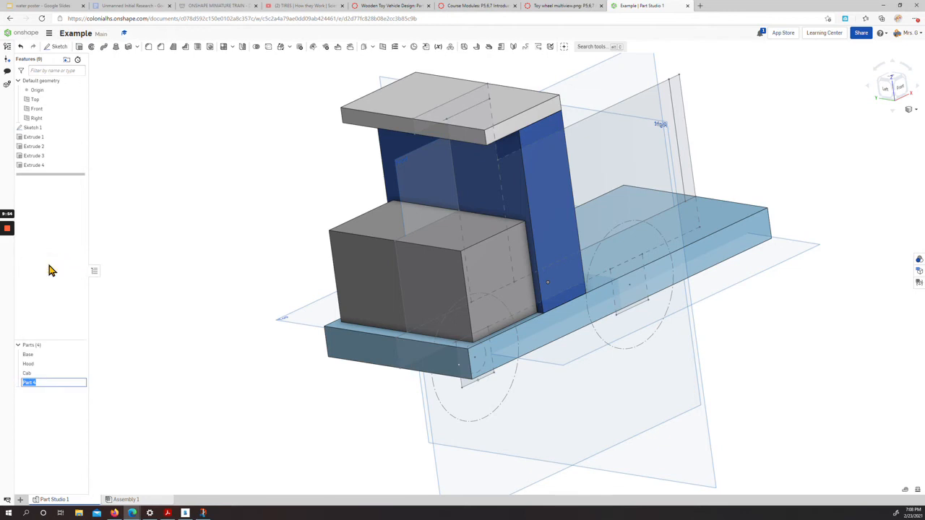
pyautogui.press('Return')
# Extrude the front wheel-block square around its axle hole as a new part, symmetric, with a 3 in depth.
pyautogui.moveTo(800, 298); pyautogui.dragTo(758, 296, button='right')
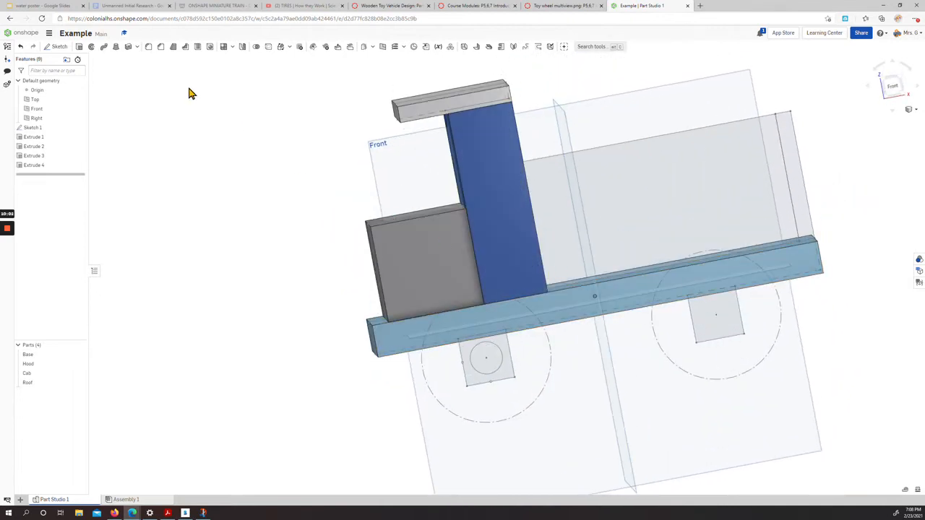
pyautogui.click(81, 48)
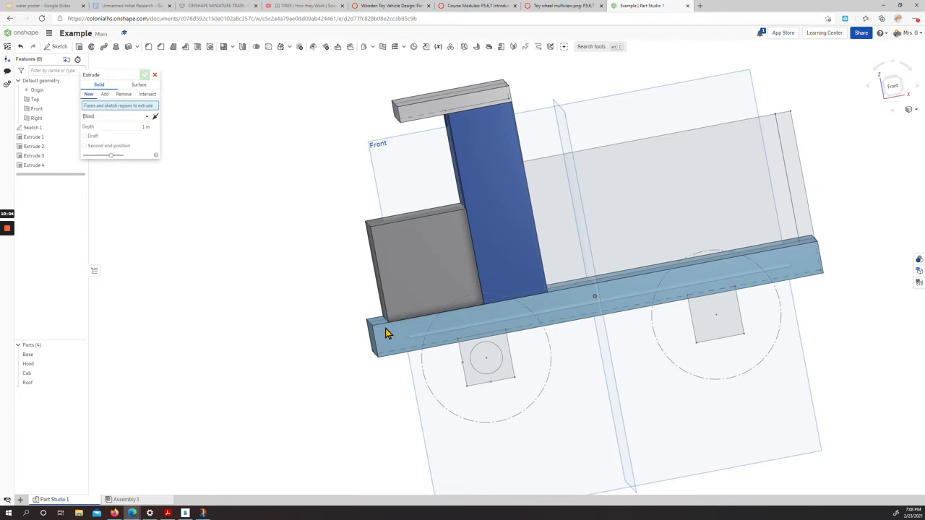
pyautogui.click(475, 380)
pyautogui.moveTo(310, 347)
pyautogui.mouseDown(button='right')
pyautogui.moveTo(291, 364)
pyautogui.moveTo(318, 362)
pyautogui.mouseUp(button='right')
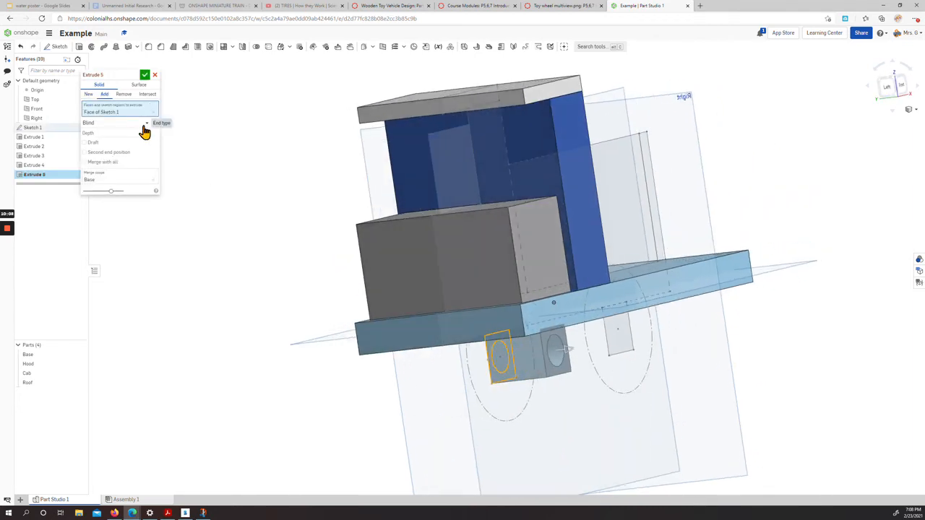
pyautogui.click(141, 125)
pyautogui.click(146, 134)
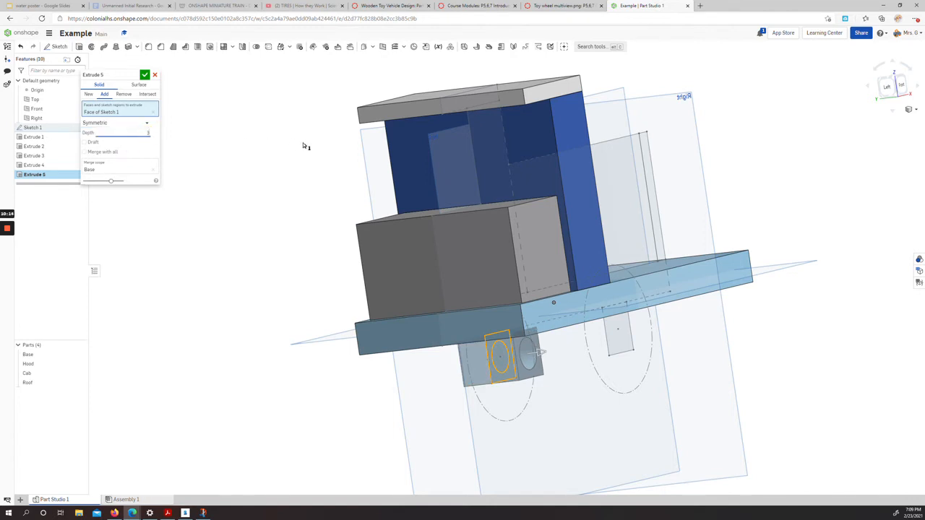
pyautogui.click(89, 95)
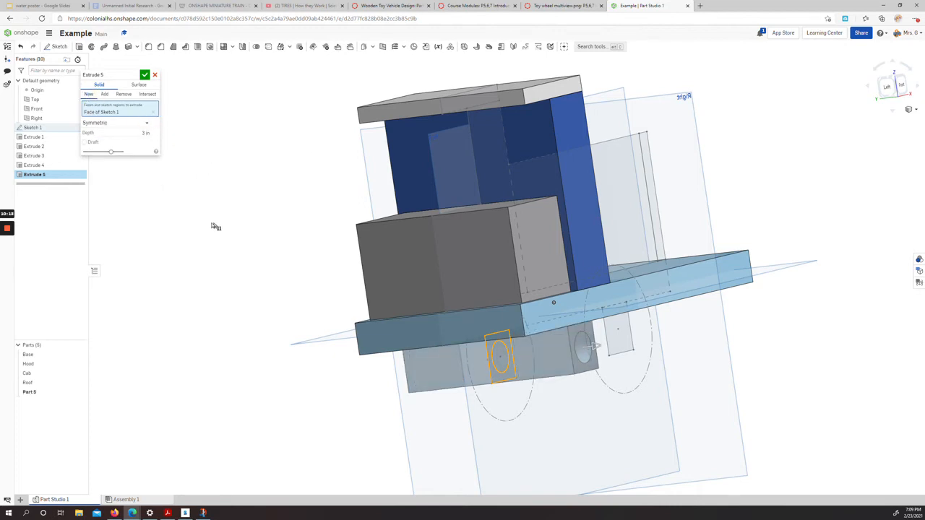
pyautogui.moveTo(214, 227); pyautogui.dragTo(190, 232, button='right')
pyautogui.click(144, 75)
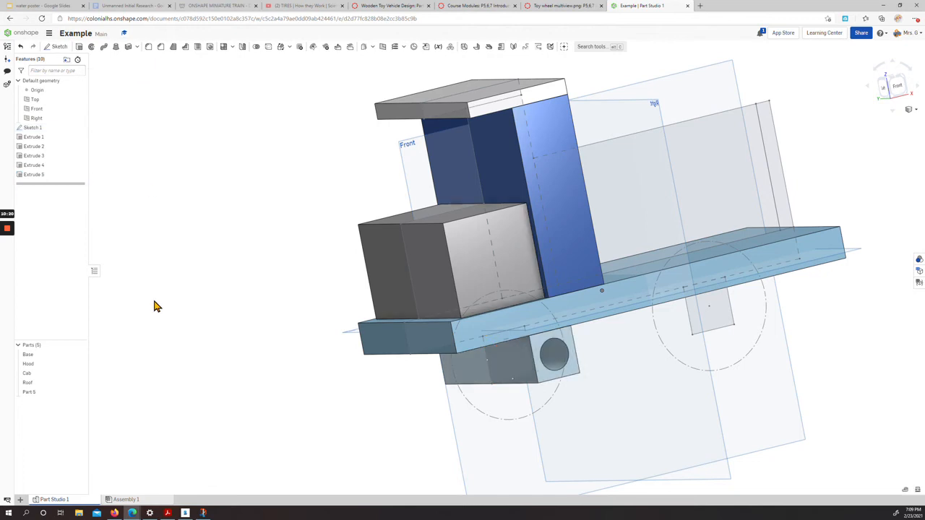
# Rename the new part under the base as Wheel block.
pyautogui.rightClick(29, 392)
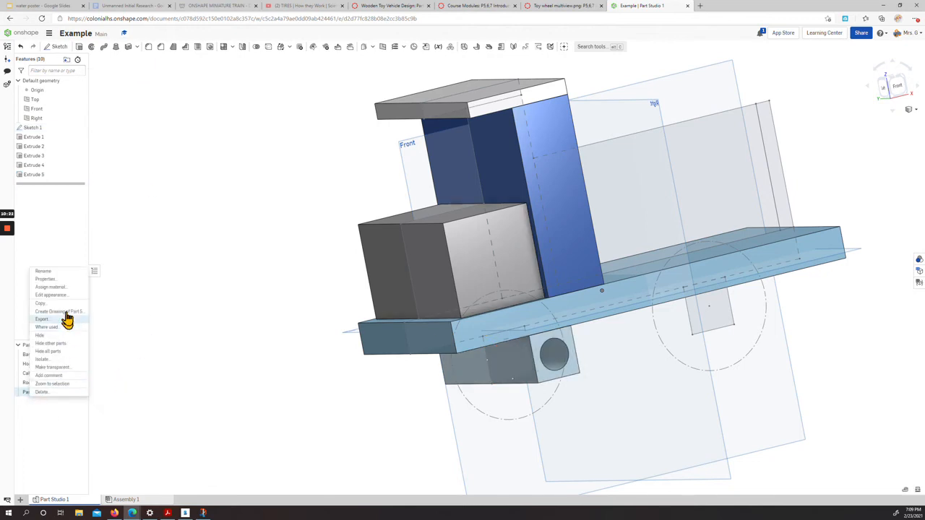
pyautogui.click(60, 283)
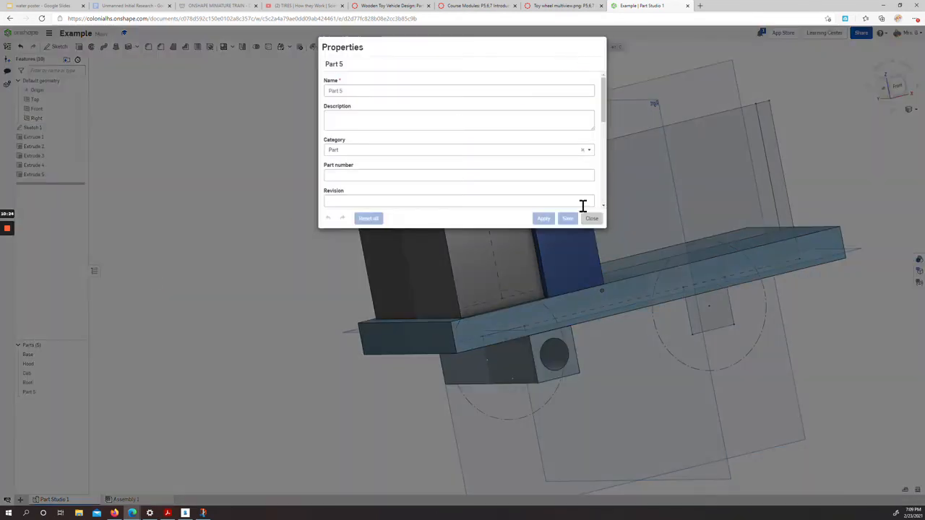
pyautogui.click(587, 221)
pyautogui.rightClick(33, 392)
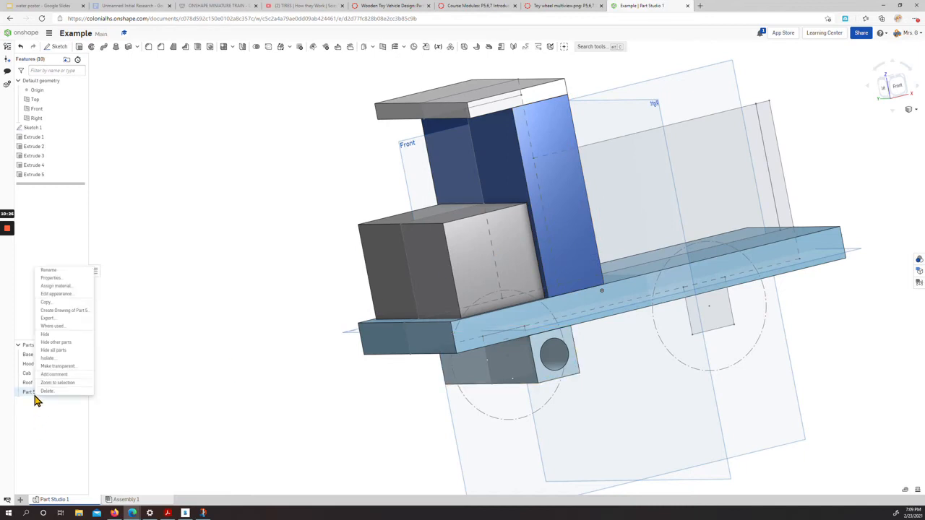
pyautogui.click(68, 272)
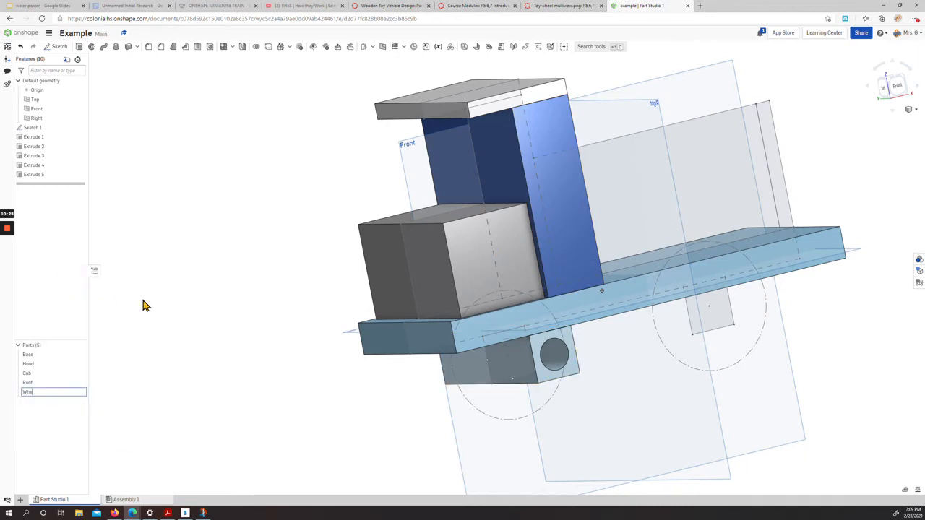
pyautogui.press('Return')
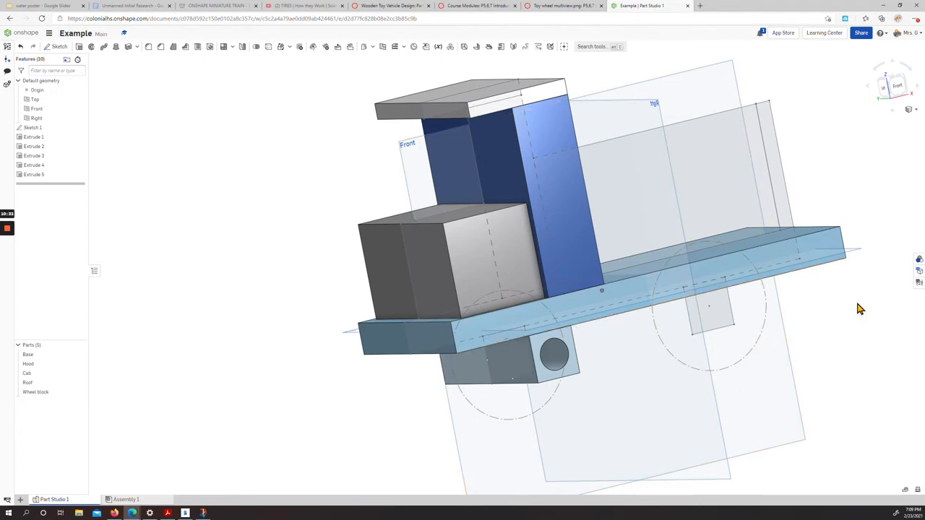
# Edit Sketch 1 and draw a full-height rectangle about 0.38 in wide in the large rear rectangle, against the cab's back edge.
pyautogui.moveTo(822, 318); pyautogui.dragTo(727, 351, button='right')
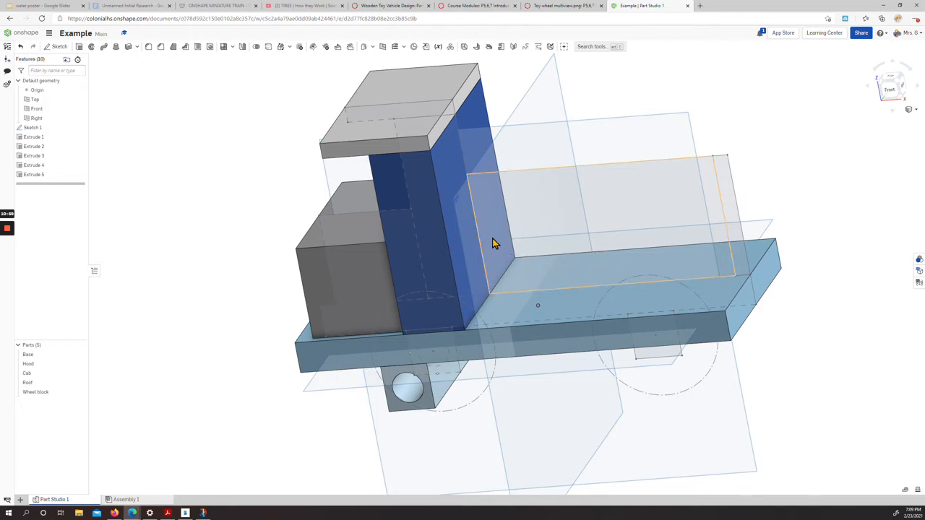
pyautogui.moveTo(574, 278)
pyautogui.mouseDown(button='right')
pyautogui.moveTo(584, 268)
pyautogui.moveTo(553, 279)
pyautogui.moveTo(605, 268)
pyautogui.moveTo(568, 273)
pyautogui.mouseUp(button='right')
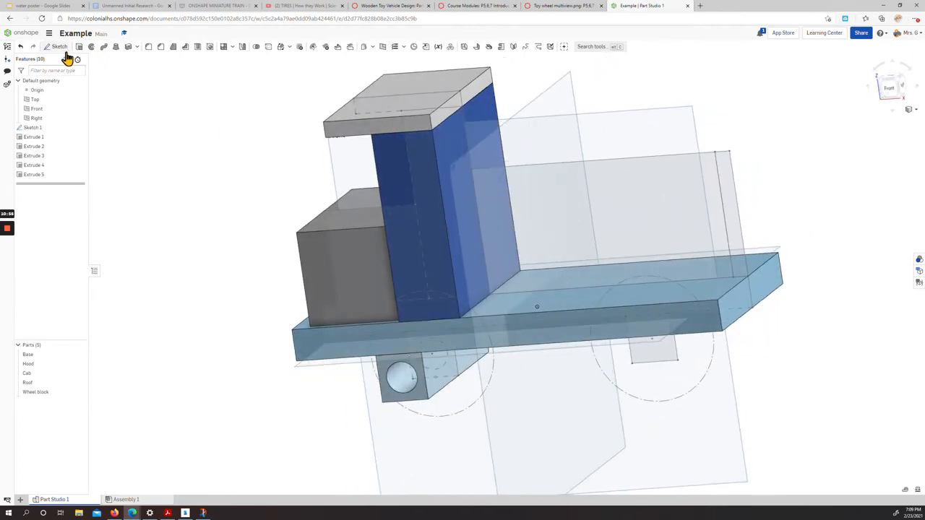
pyautogui.doubleClick(35, 128)
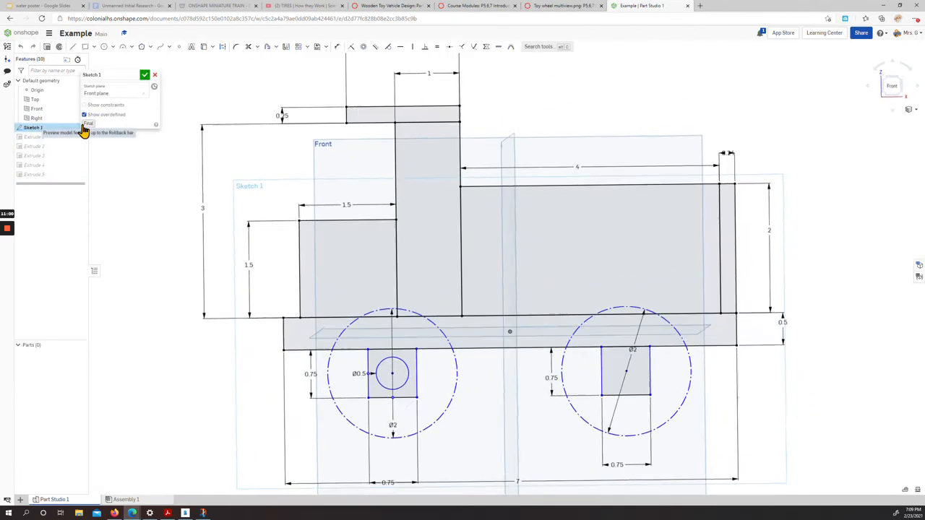
pyautogui.click(85, 46)
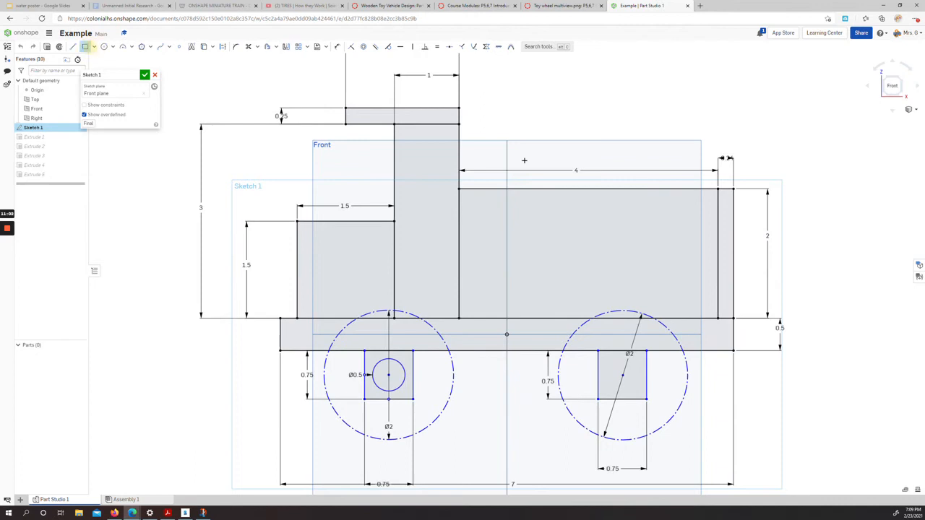
pyautogui.click(458, 318)
pyautogui.click(485, 186)
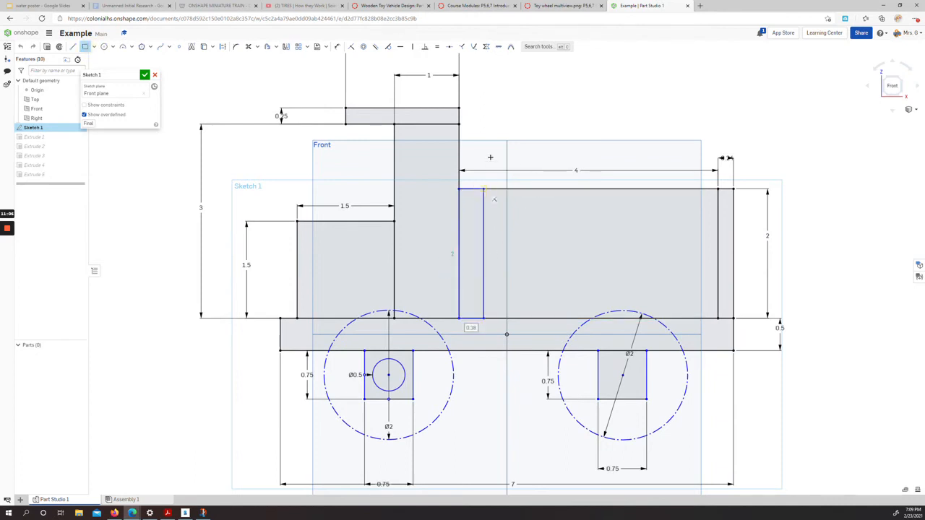
# Dimension the narrow rectangle behind the cab to a width of 0.25 in and finish the sketch.
pyautogui.click(337, 46)
pyautogui.click(483, 263)
pyautogui.click(460, 261)
pyautogui.click(477, 155)
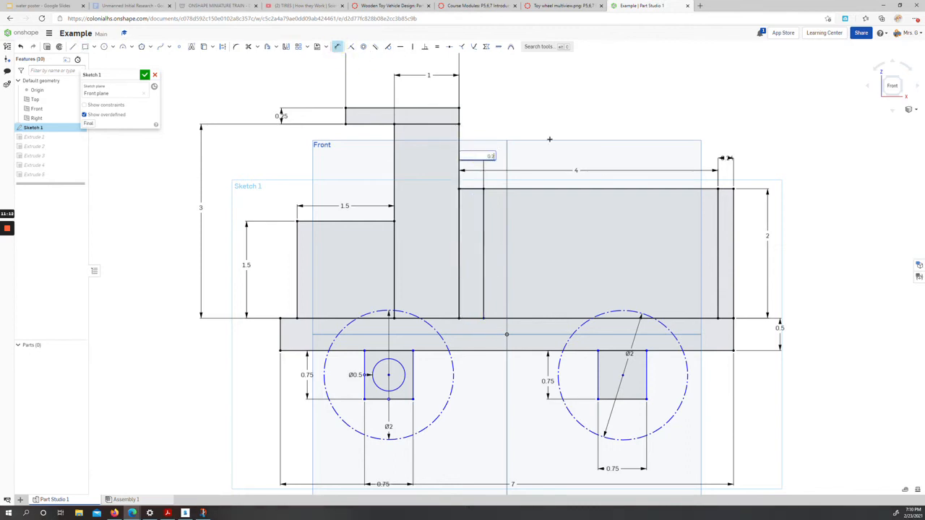
pyautogui.press('Return')
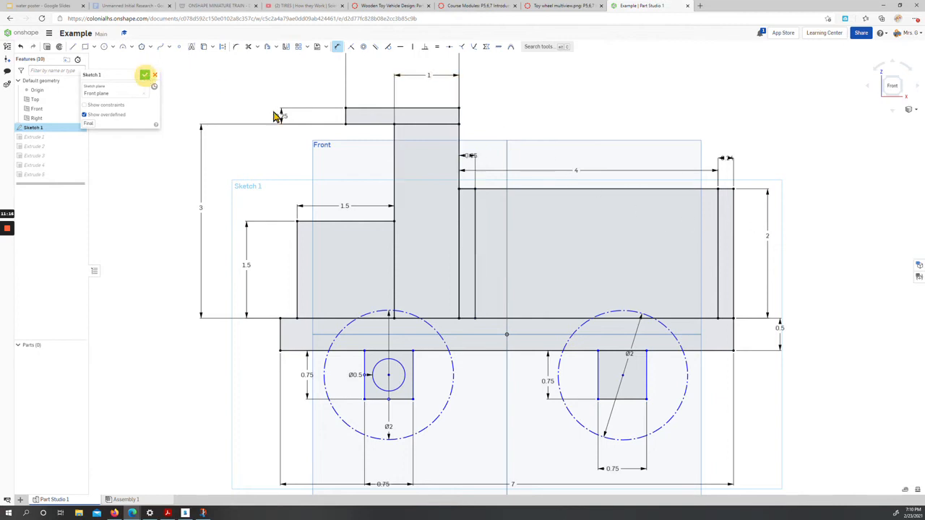
pyautogui.click(144, 76)
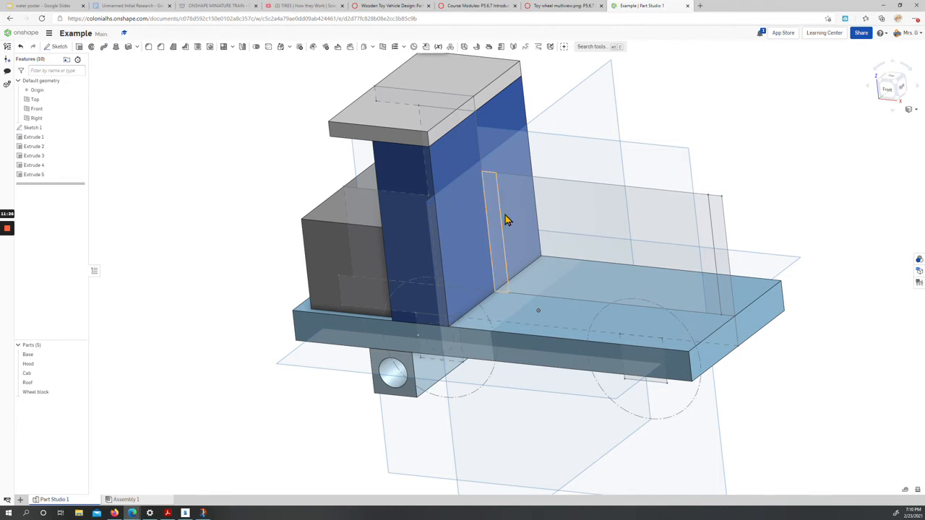
# Extrude the narrow rectangle behind the cab as a new part, symmetric, with a 3 in depth.
pyautogui.click(80, 48)
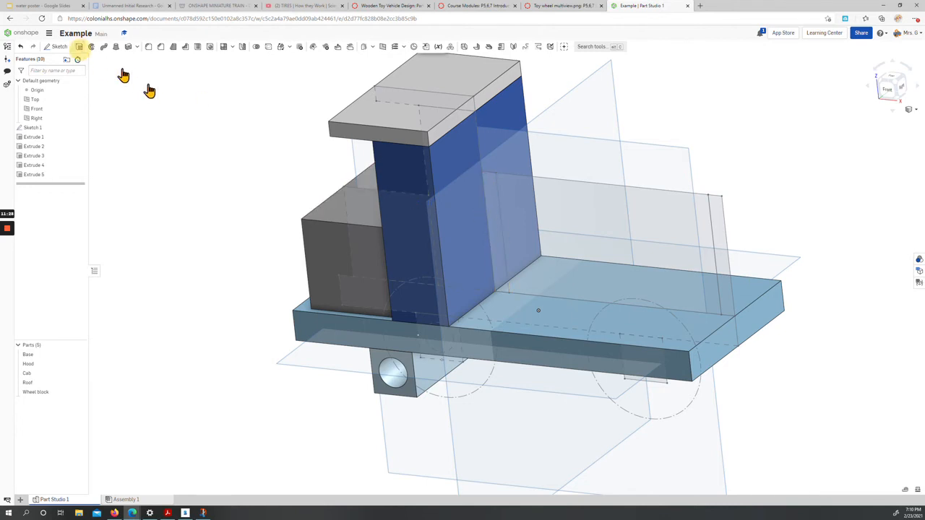
pyautogui.click(490, 247)
pyautogui.click(144, 133)
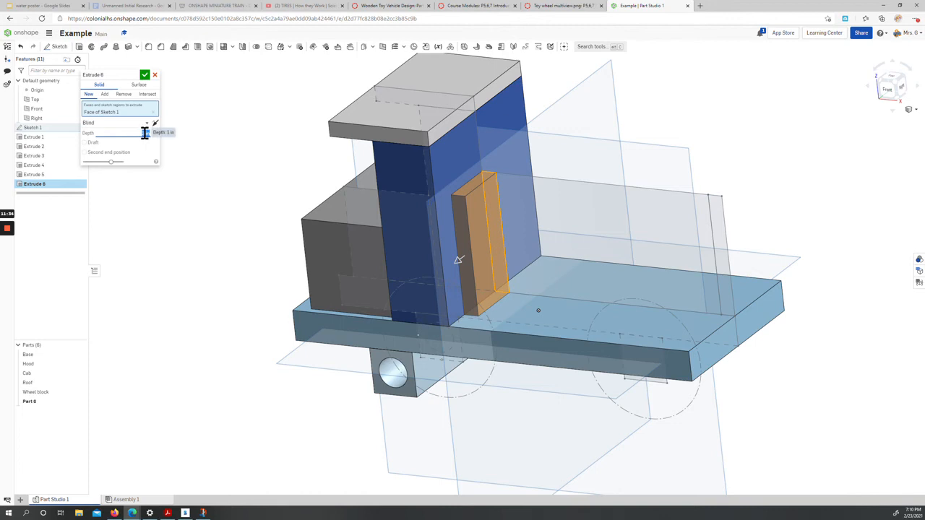
pyautogui.click(114, 123)
pyautogui.click(100, 145)
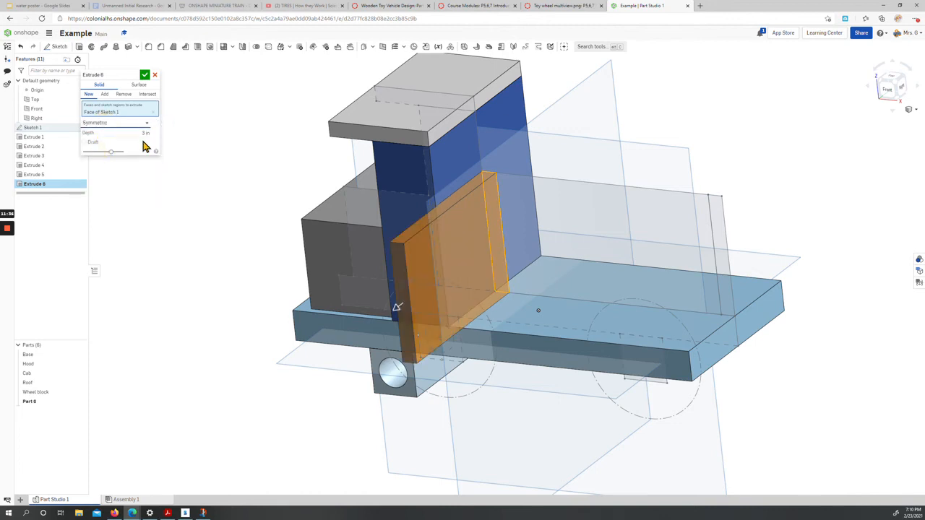
pyautogui.click(145, 77)
# Start a new sketch on the base's long front-facing side face and view it straight on.
pyautogui.moveTo(435, 258); pyautogui.dragTo(415, 250, button='right')
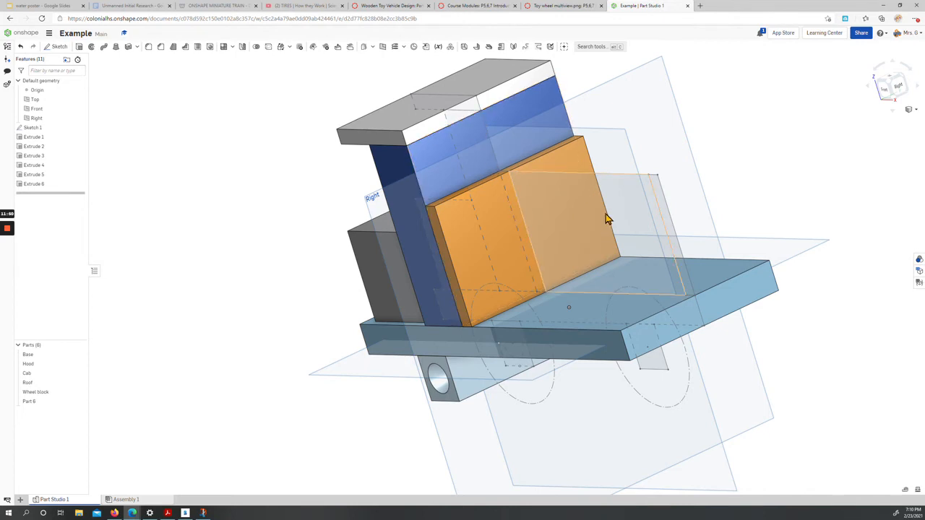
pyautogui.moveTo(578, 252); pyautogui.dragTo(537, 264, button='right')
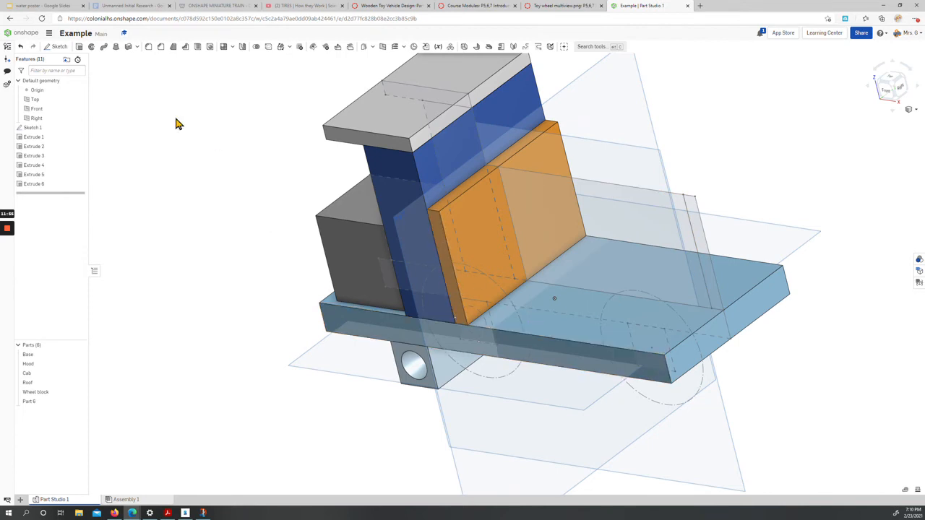
pyautogui.click(58, 46)
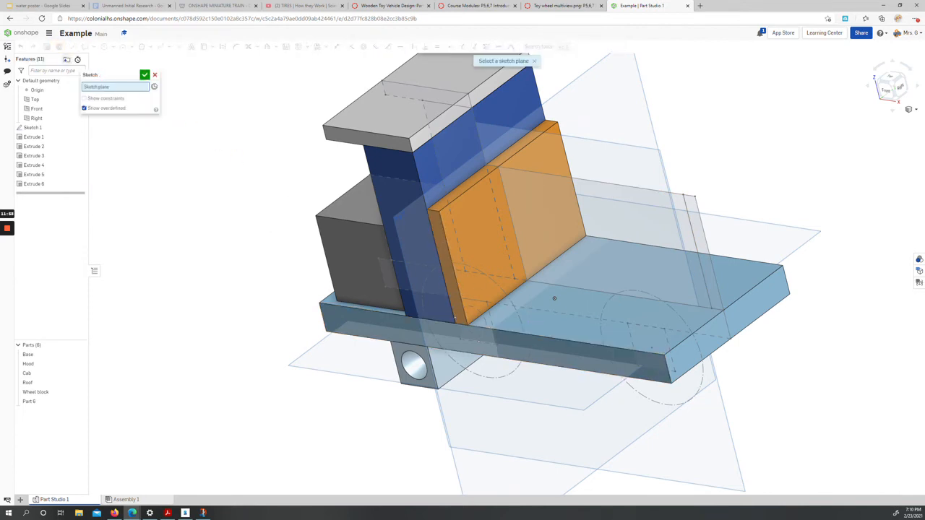
pyautogui.moveTo(524, 341); pyautogui.dragTo(555, 355, button='right')
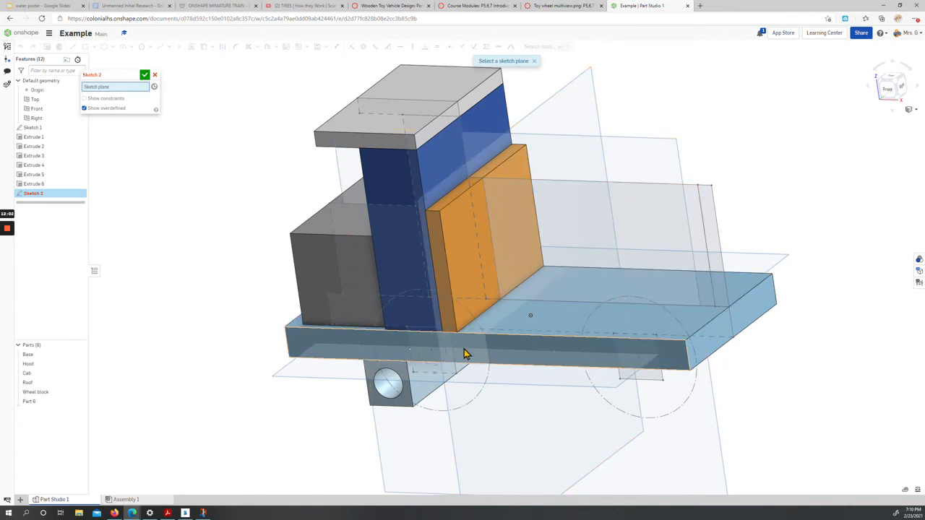
pyautogui.moveTo(525, 356)
pyautogui.mouseDown(button='right')
pyautogui.moveTo(513, 354)
pyautogui.moveTo(536, 357)
pyautogui.mouseUp(button='right')
pyautogui.click(537, 357)
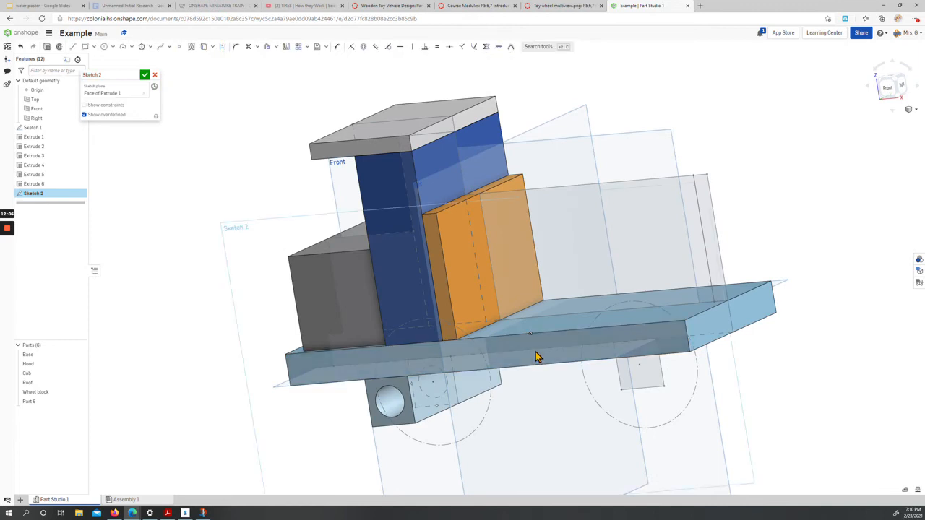
pyautogui.press('n')
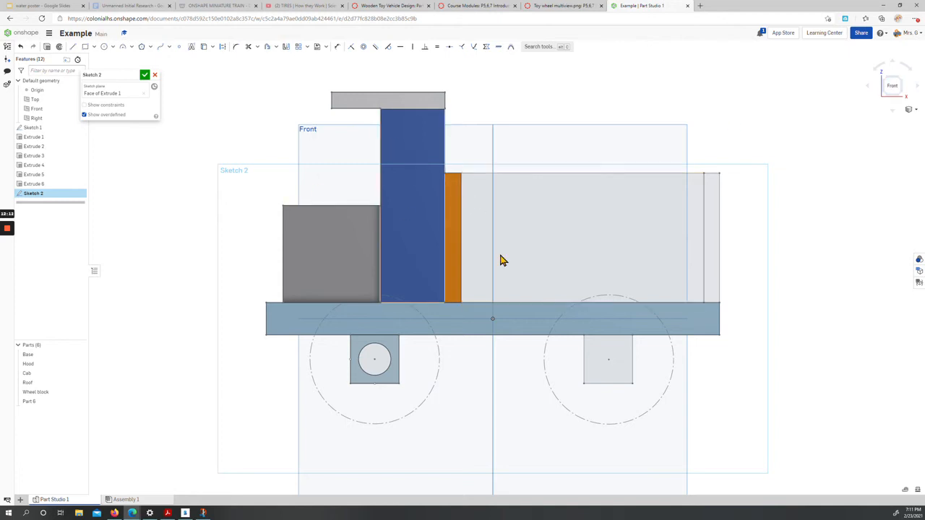
# Project the large rear rectangle's outline from the layout sketch into Sketch 2 and finish the sketch.
pyautogui.moveTo(490, 283); pyautogui.dragTo(361, 159, button='right')
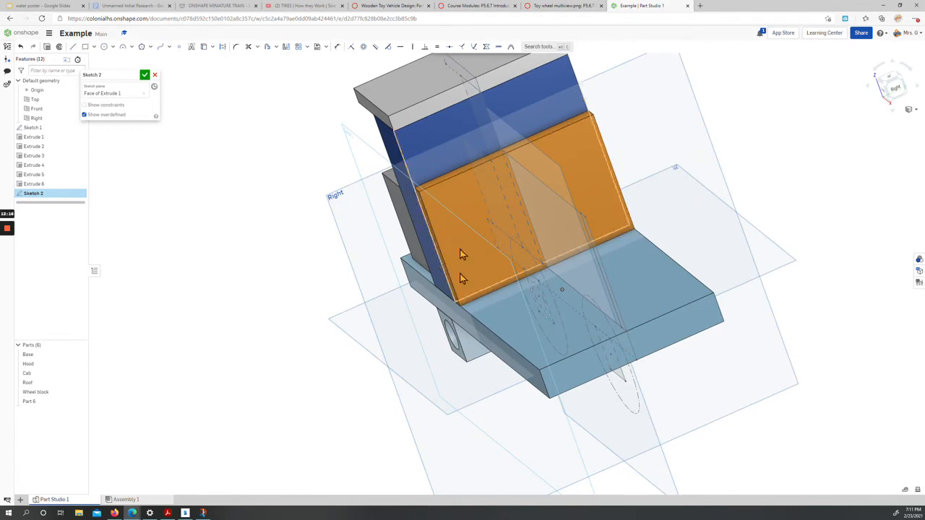
pyautogui.press('n')
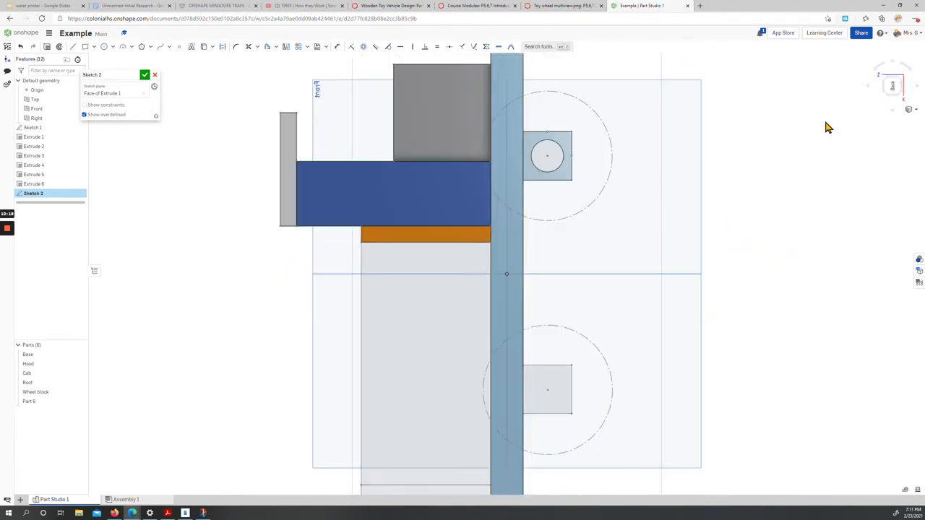
pyautogui.hotkey('shift', '1')
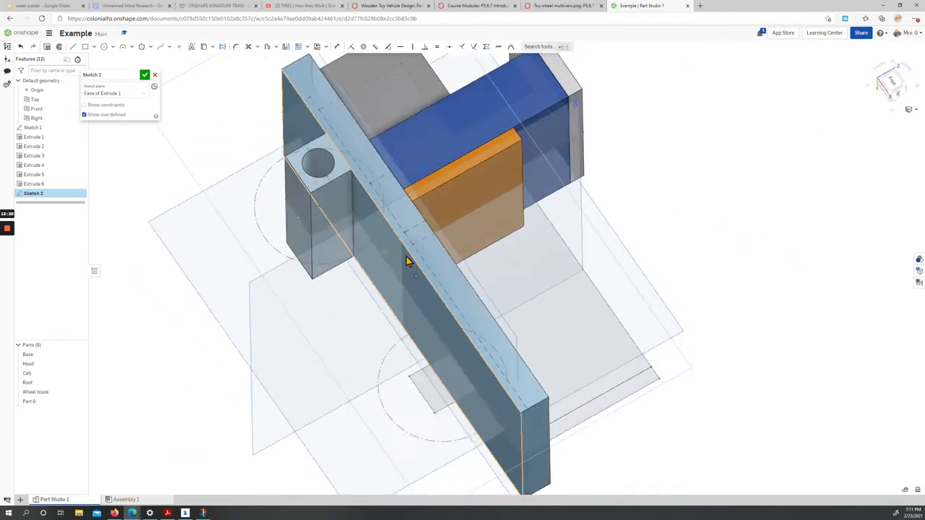
pyautogui.click(876, 73)
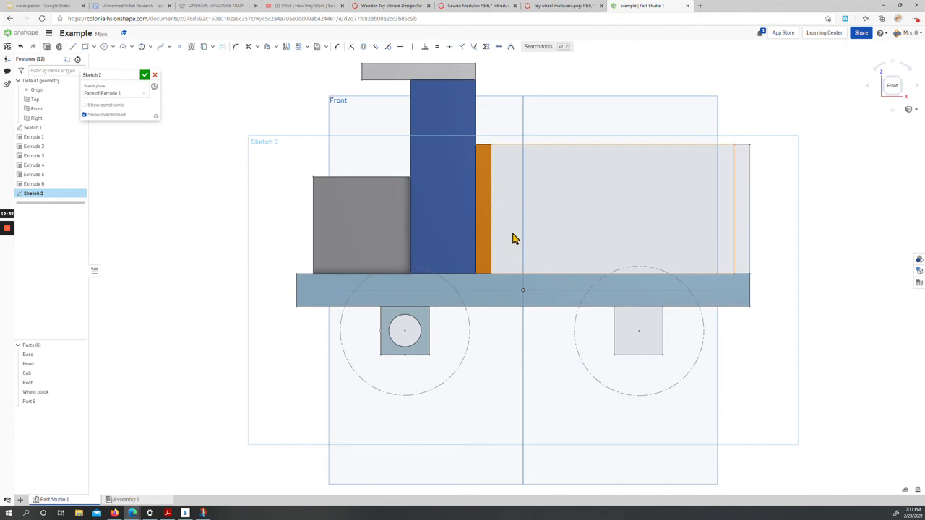
pyautogui.click(204, 47)
pyautogui.click(611, 208)
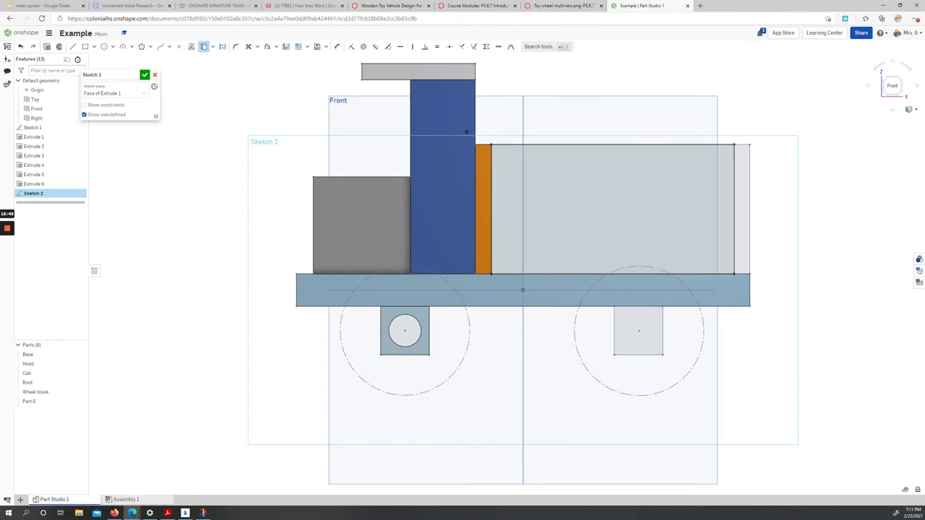
pyautogui.moveTo(701, 122); pyautogui.dragTo(558, 232, button='right')
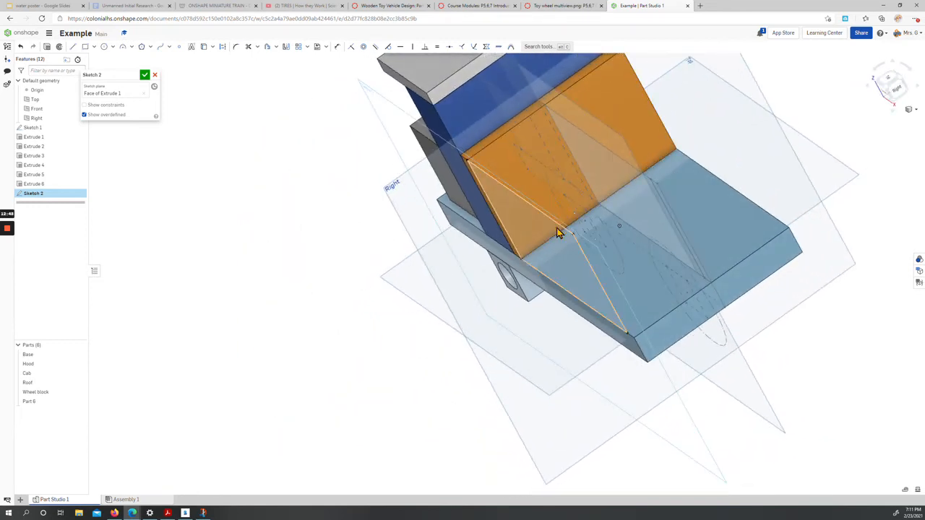
pyautogui.moveTo(511, 323); pyautogui.dragTo(553, 301, button='right')
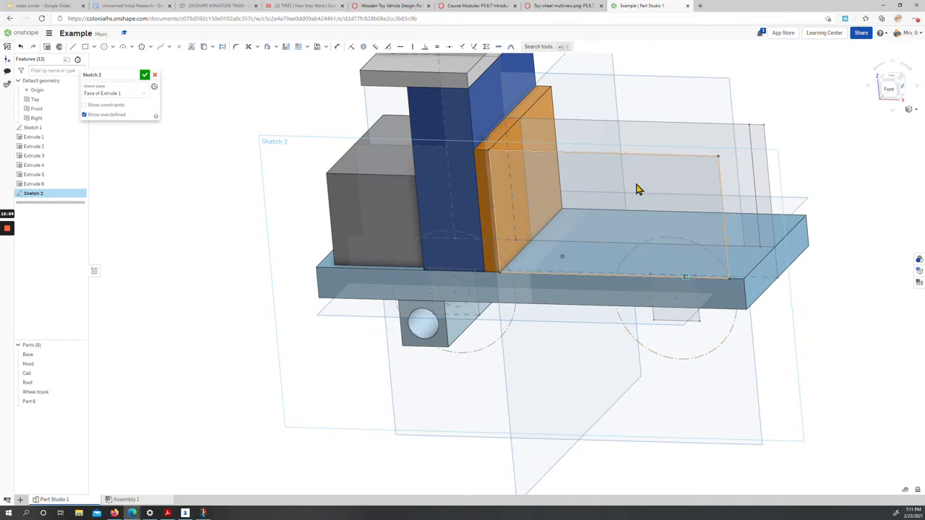
pyautogui.click(145, 75)
# Extrude the projected side rectangle as a new part, blind with a 0.25 in depth, reversed inward over the base.
pyautogui.click(79, 47)
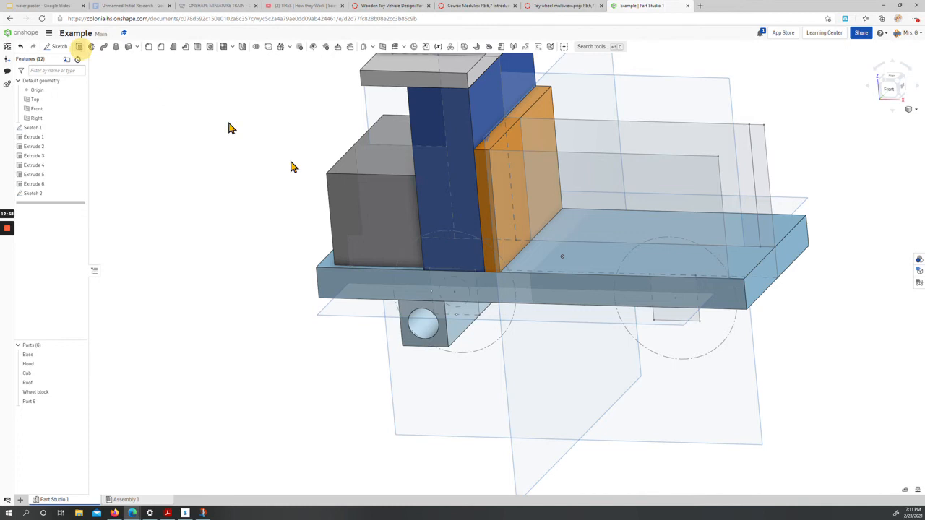
pyautogui.click(587, 214)
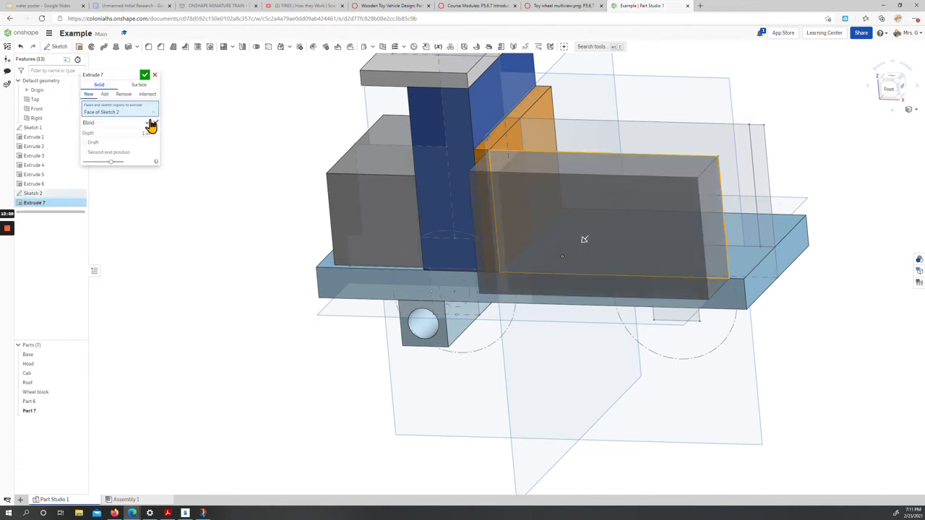
pyautogui.moveTo(799, 346); pyautogui.dragTo(746, 358, button='right')
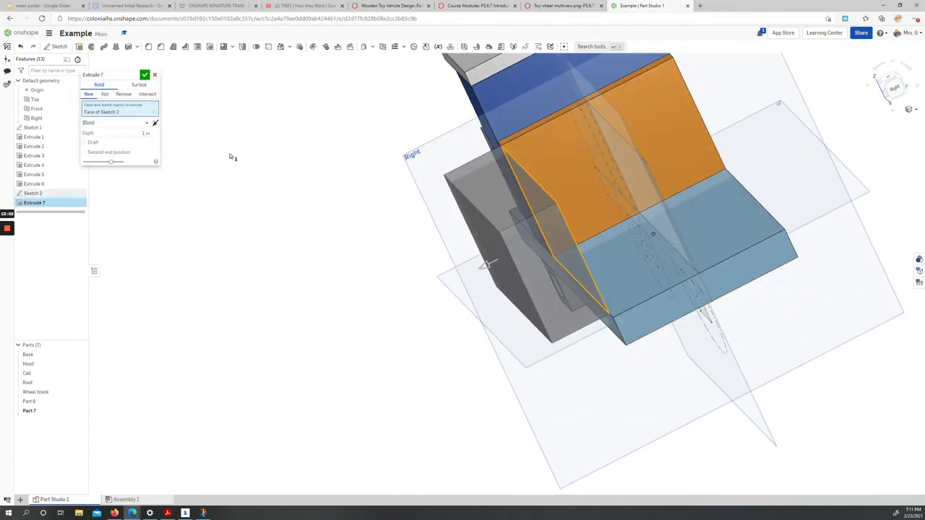
pyautogui.click(155, 123)
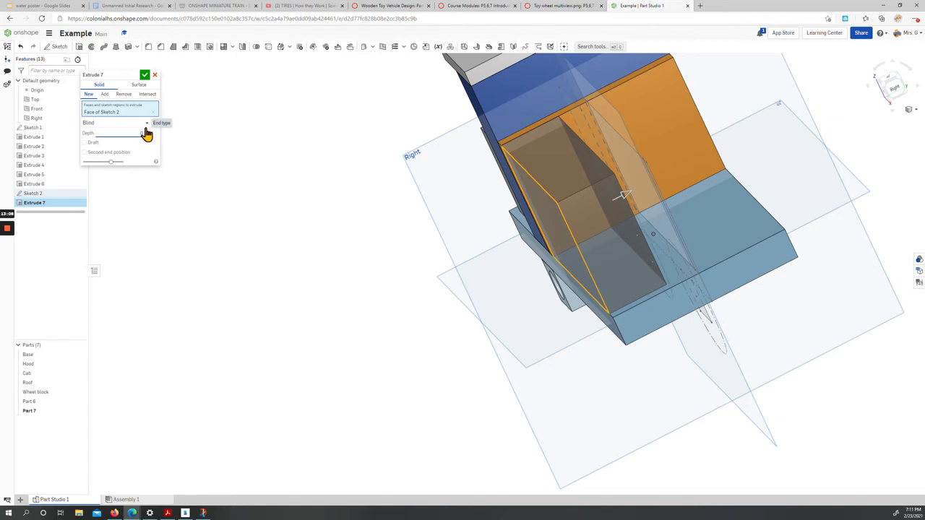
pyautogui.press('Return')
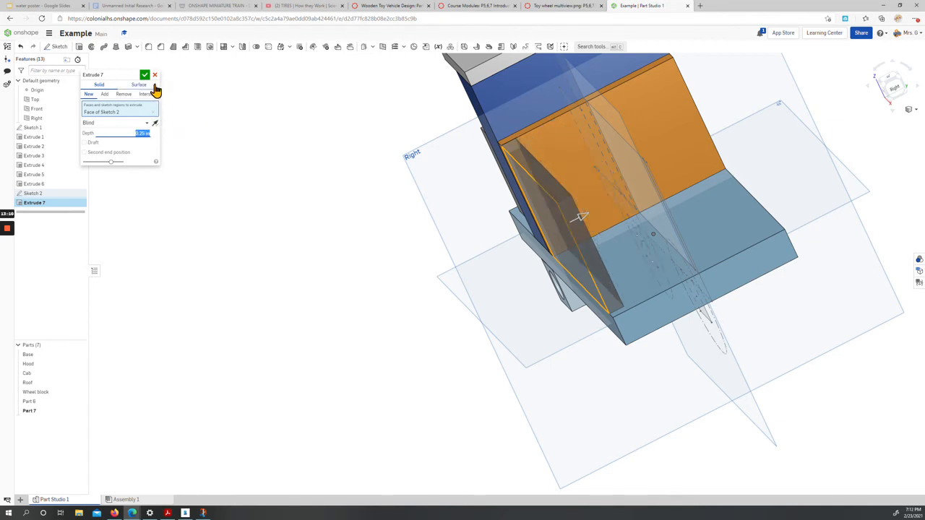
pyautogui.click(144, 75)
# Rename Part 6, the upright panel behind the cab, as Front bed panel.
pyautogui.moveTo(324, 190)
pyautogui.mouseDown(button='right')
pyautogui.moveTo(346, 185)
pyautogui.moveTo(313, 196)
pyautogui.moveTo(369, 186)
pyautogui.mouseUp(button='right')
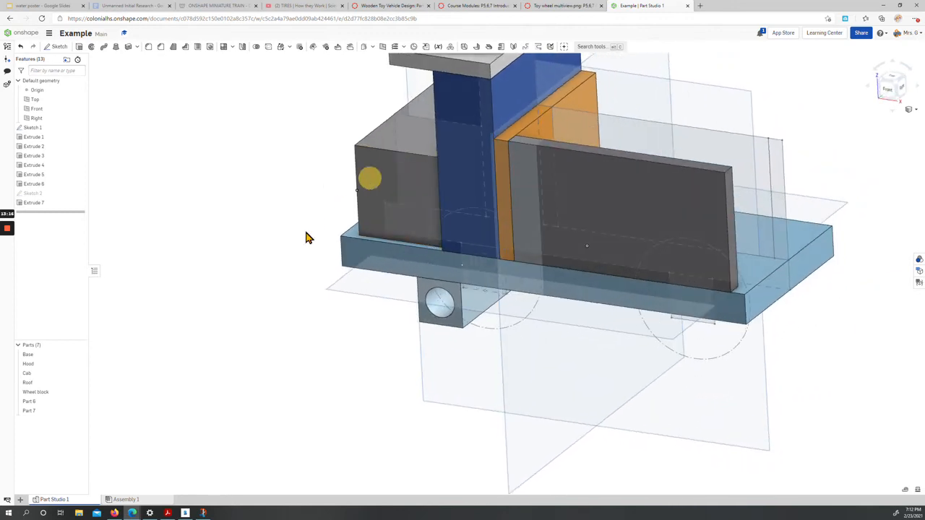
pyautogui.rightClick(29, 405)
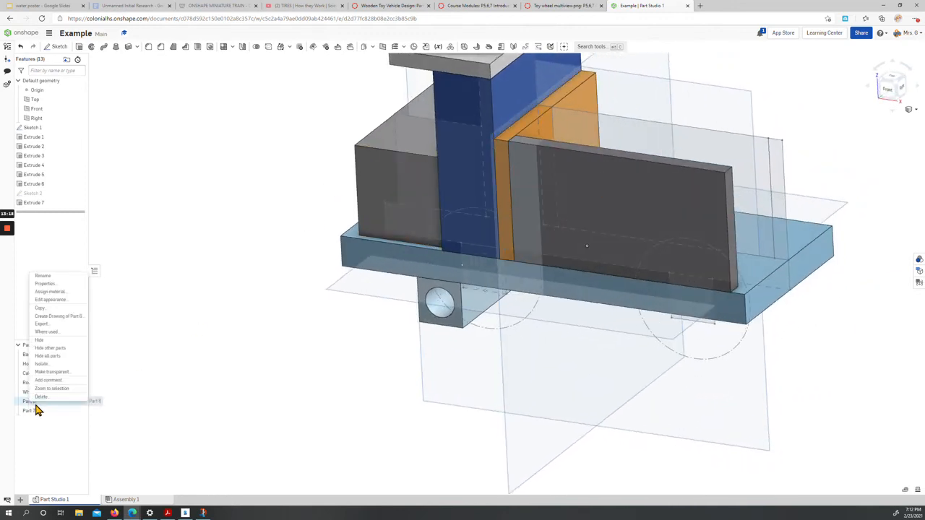
pyautogui.click(57, 285)
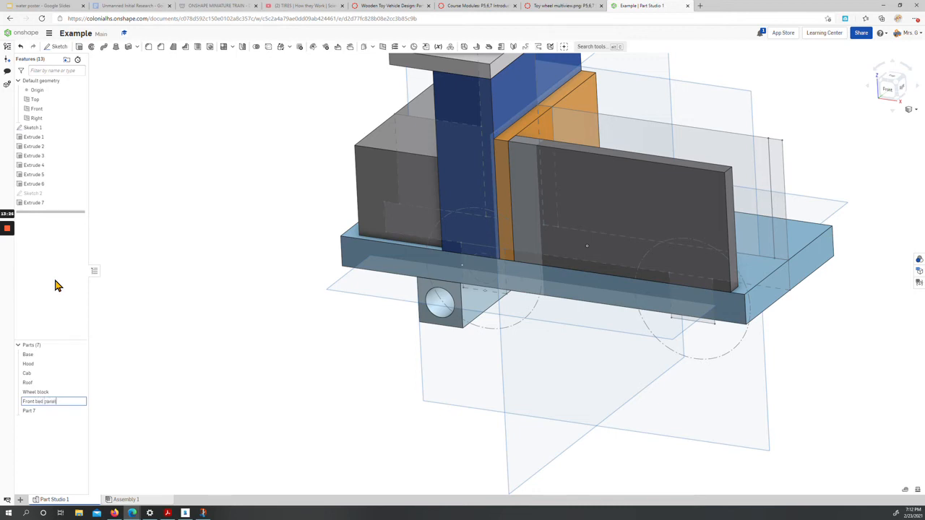
pyautogui.press('Return')
# Rename Part 7, the panel along the base's long side, as Side bed panel.
pyautogui.rightClick(29, 411)
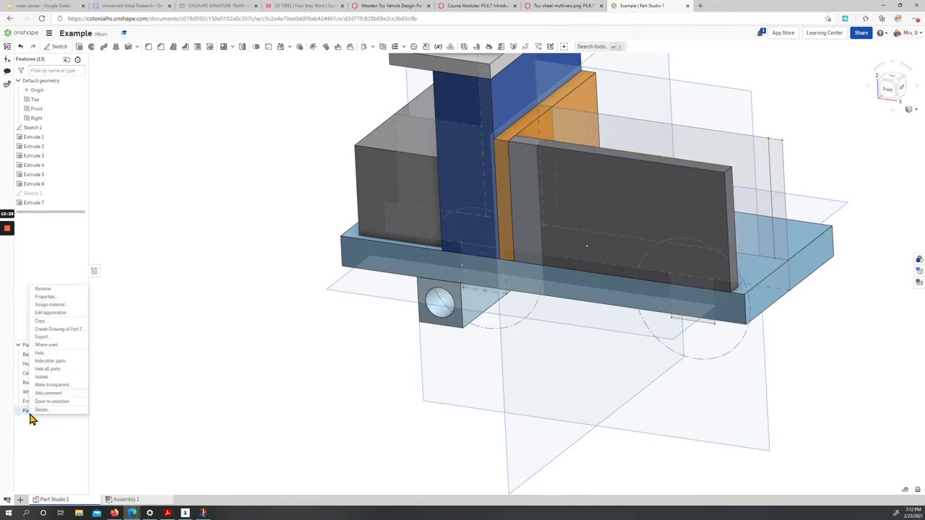
pyautogui.click(53, 289)
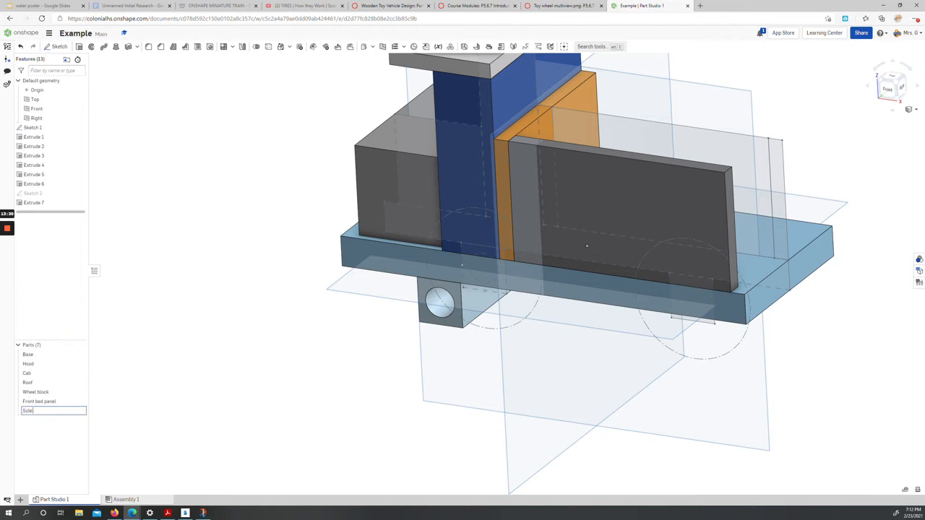
pyautogui.write('l')
pyautogui.press('Return')
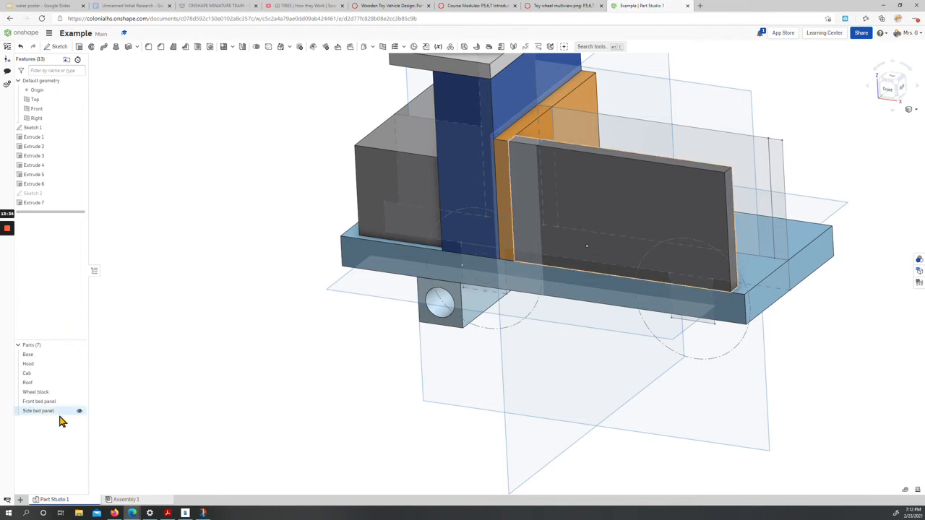
# Examine the narrow sketch region at the rear end of the bed and the base beneath it from several angles.
pyautogui.moveTo(527, 261); pyautogui.dragTo(489, 345, button='right')
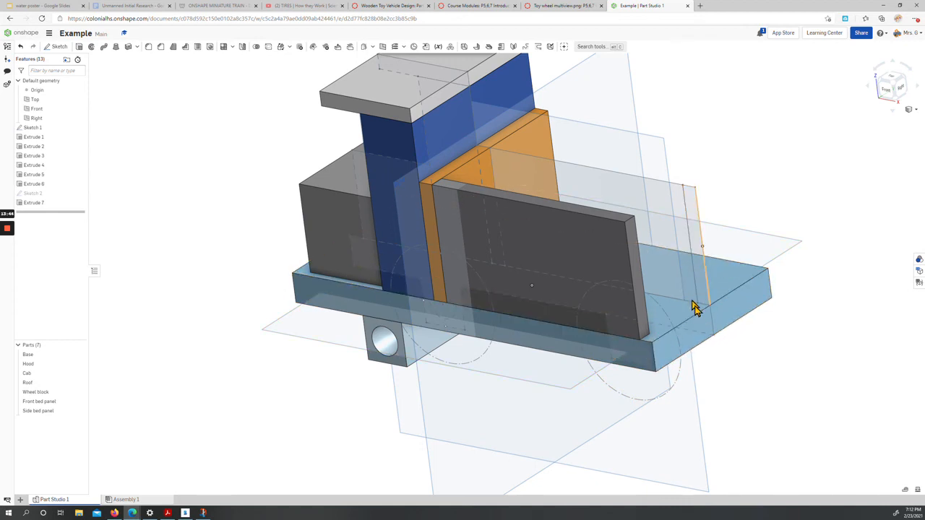
pyautogui.moveTo(657, 337); pyautogui.dragTo(689, 321, button='right')
pyautogui.moveTo(653, 354); pyautogui.dragTo(658, 351, button='right')
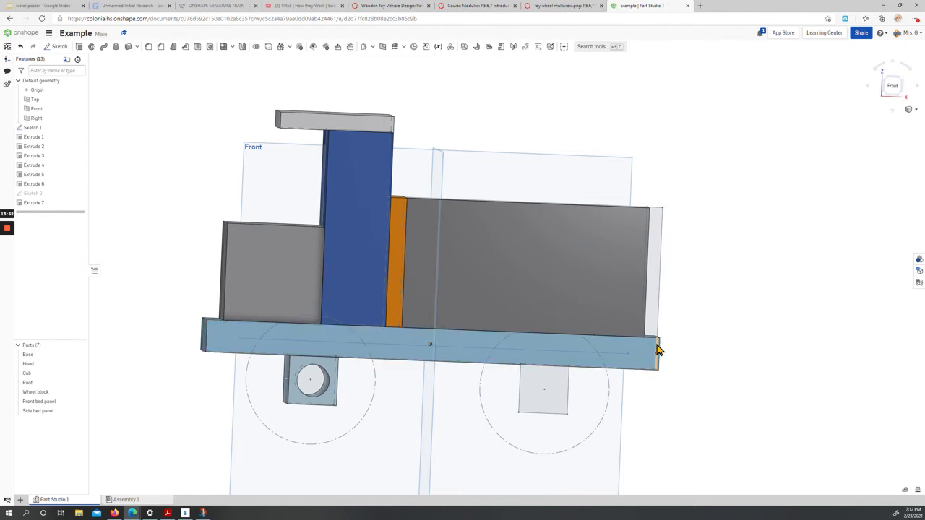
pyautogui.moveTo(688, 355); pyautogui.dragTo(525, 356, button='right')
pyautogui.moveTo(579, 365)
pyautogui.mouseDown(button='right')
pyautogui.moveTo(542, 371)
pyautogui.moveTo(591, 363)
pyautogui.mouseUp(button='right')
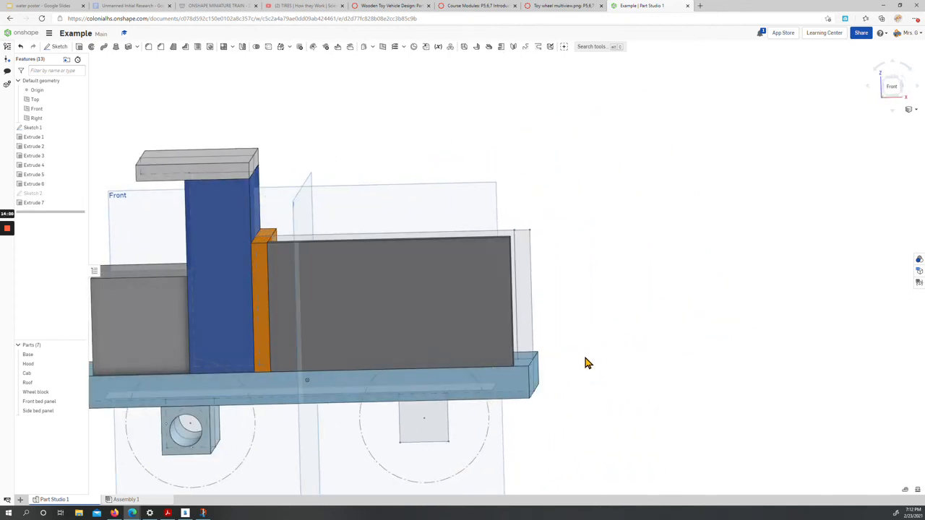
pyautogui.moveTo(586, 362)
pyautogui.mouseDown(button='right')
pyautogui.moveTo(571, 361)
pyautogui.moveTo(582, 347)
pyautogui.mouseUp(button='right')
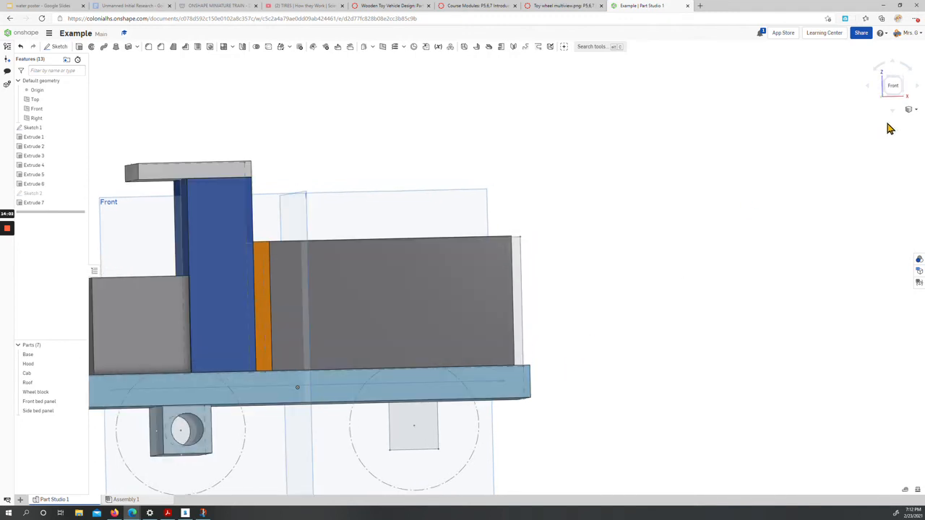
pyautogui.click(899, 83)
pyautogui.moveTo(694, 283)
pyautogui.mouseDown(button='right')
pyautogui.moveTo(655, 295)
pyautogui.moveTo(692, 270)
pyautogui.moveTo(696, 282)
pyautogui.mouseUp(button='right')
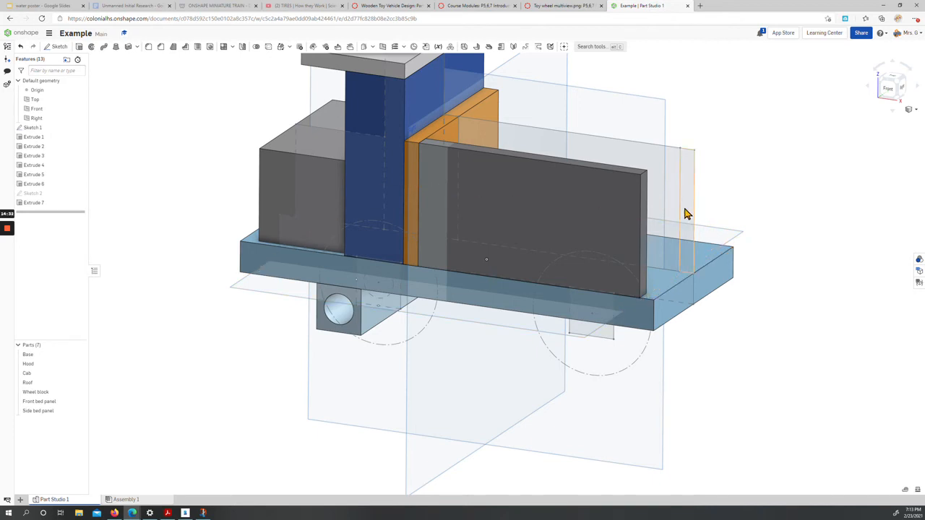
pyautogui.moveTo(777, 246); pyautogui.dragTo(765, 252, button='right')
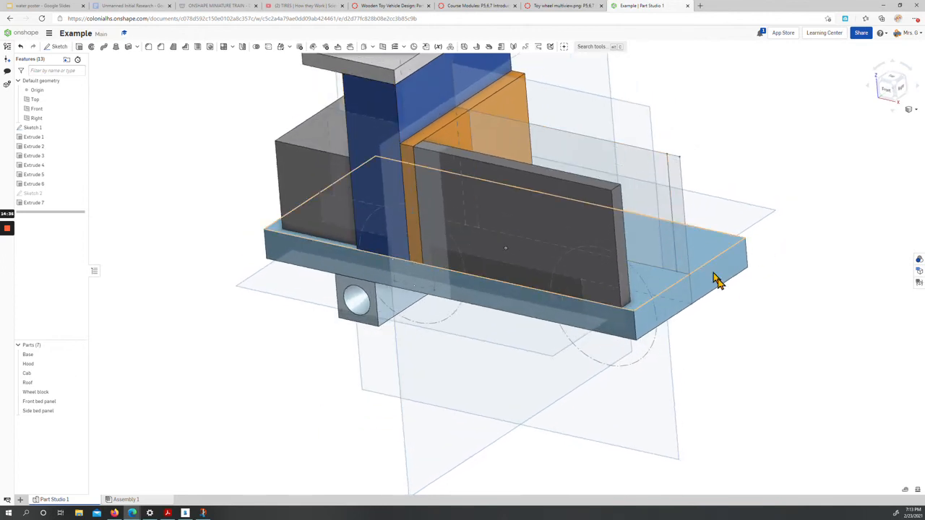
pyautogui.moveTo(718, 279); pyautogui.dragTo(735, 292, button='right')
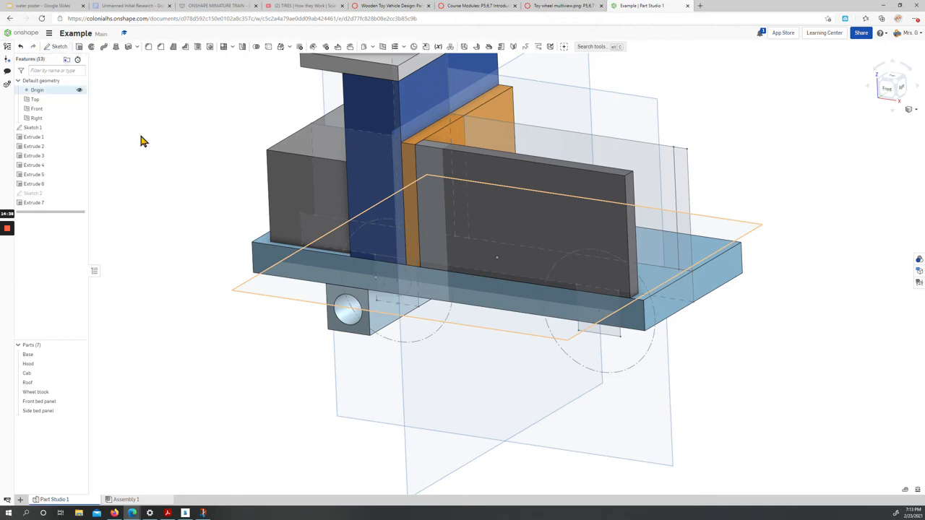
pyautogui.moveTo(547, 354); pyautogui.dragTo(560, 347, button='right')
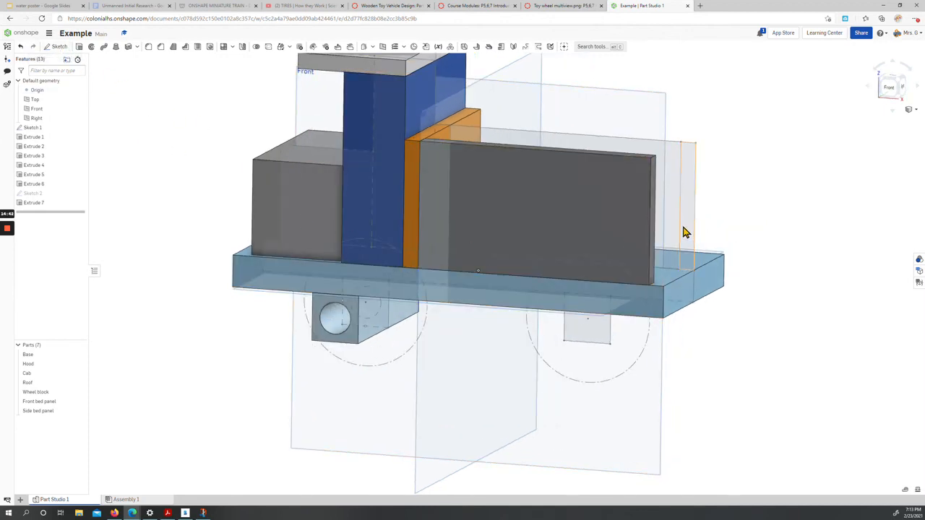
# Edit Sketch 1 and draw a 0.125 in diameter circle near the lower end of the narrow rearmost rectangle.
pyautogui.doubleClick(34, 128)
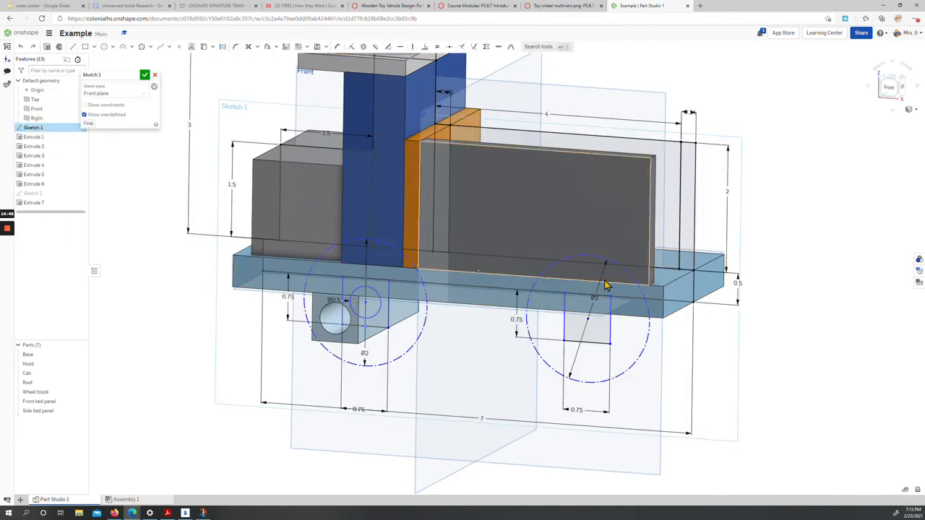
pyautogui.press('n')
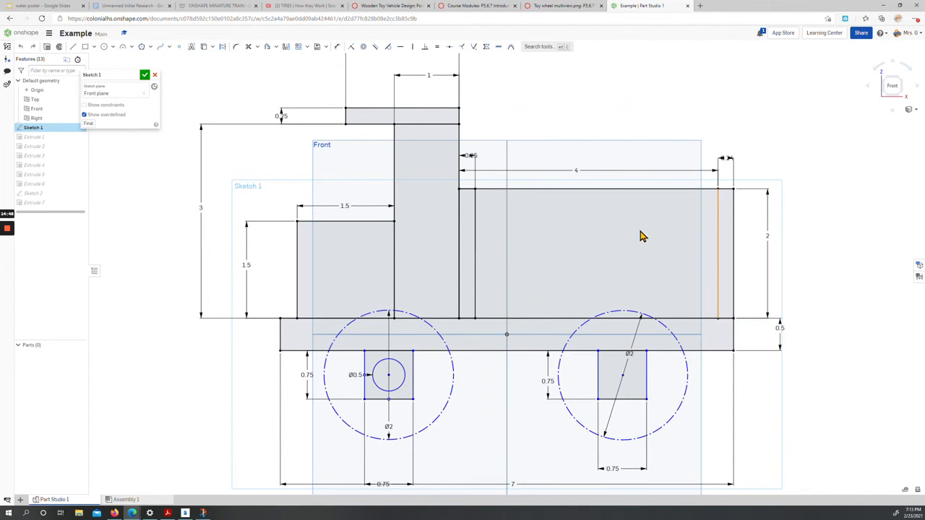
pyautogui.click(104, 46)
pyautogui.scroll(3, 766, 327)
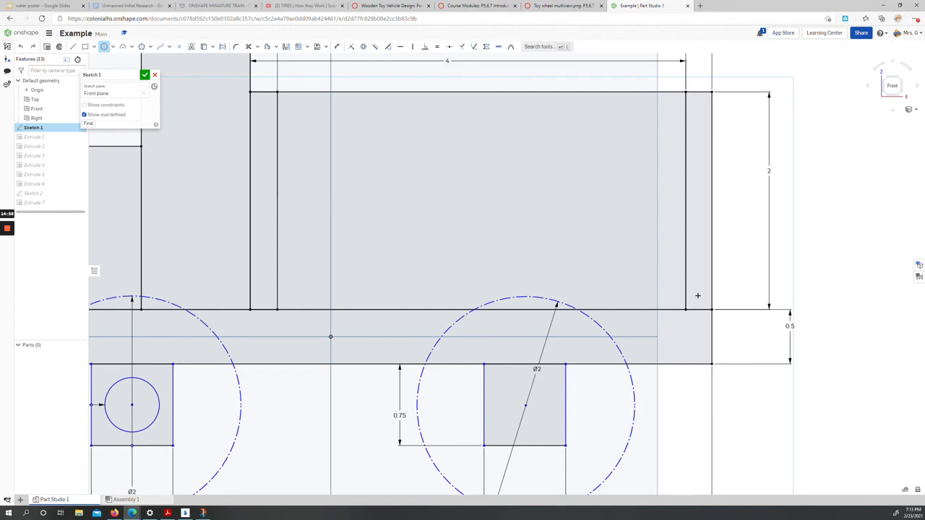
pyautogui.click(698, 295)
pyautogui.click(702, 290)
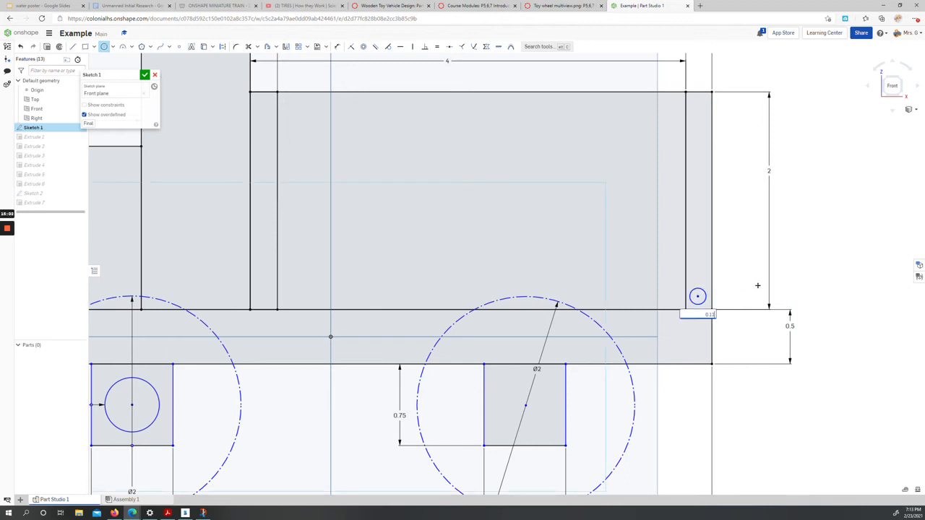
pyautogui.press('Return')
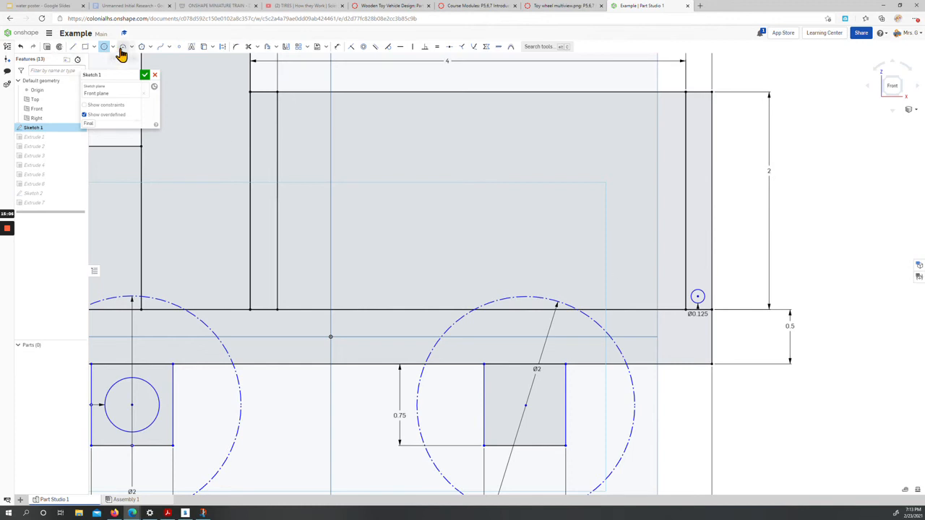
# Draw a concentric circle around the small circle, set its diameter to 0.5 in, and move the 0.125 in dimension label clear of the circles.
pyautogui.click(697, 296)
pyautogui.click(714, 290)
pyautogui.write('5')
pyautogui.press('Return')
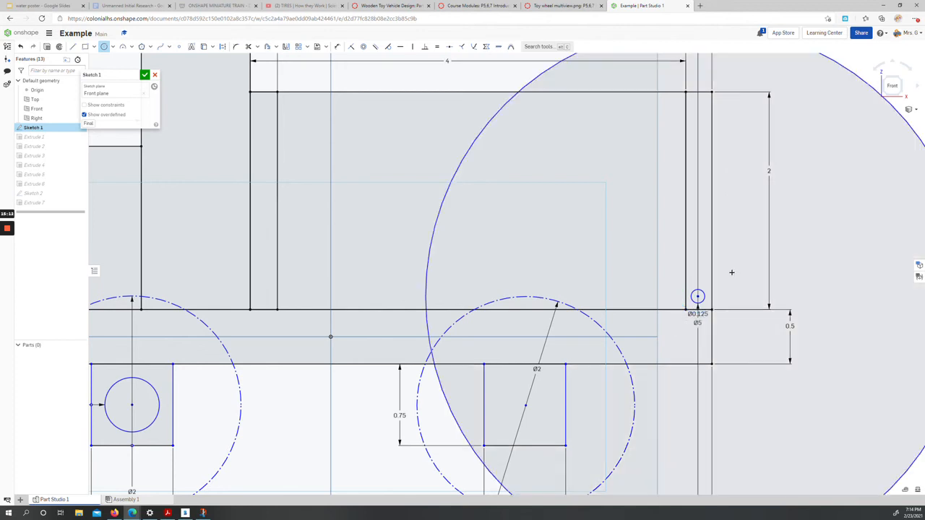
pyautogui.doubleClick(698, 323)
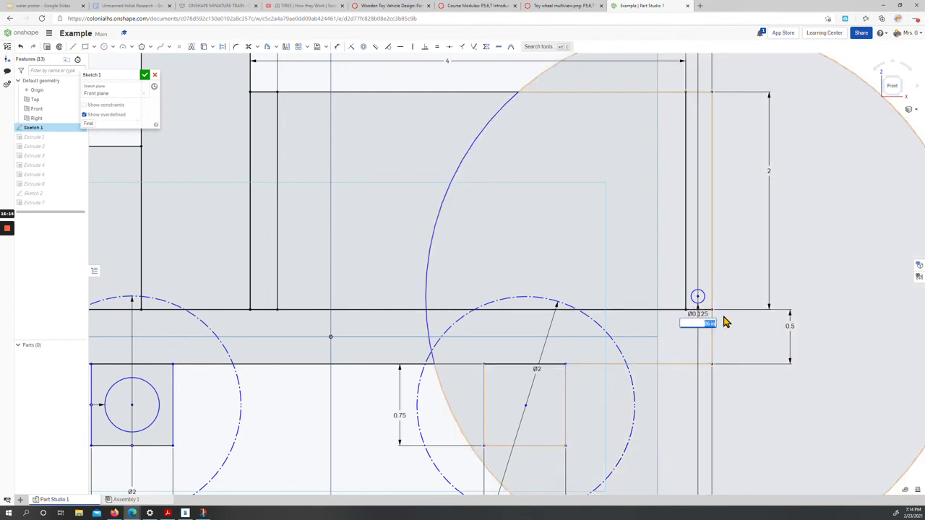
pyautogui.write('0.5')
pyautogui.press('Return')
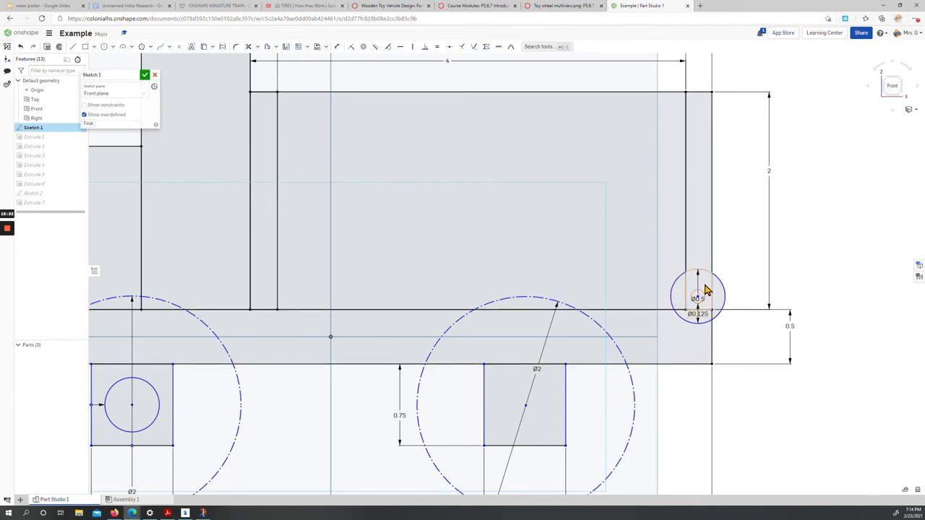
pyautogui.moveTo(696, 318); pyautogui.dragTo(679, 333)
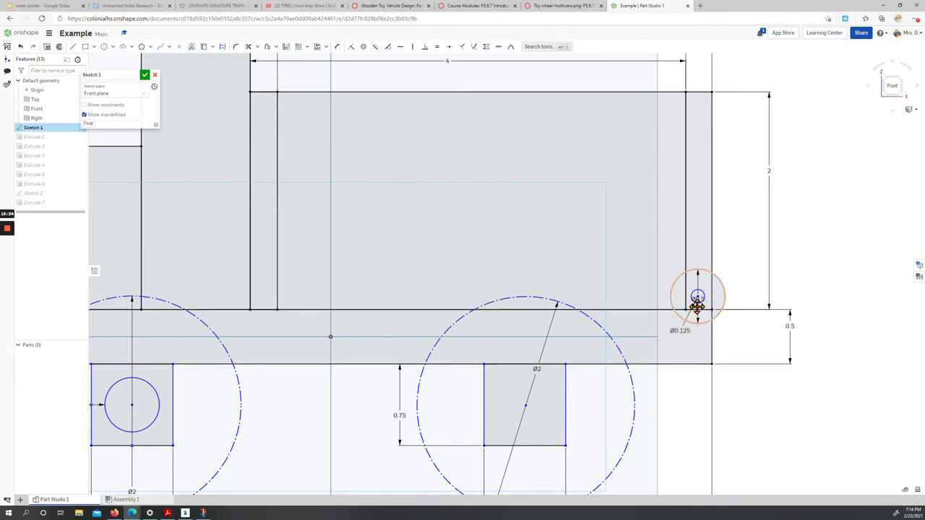
# Place the 0.5 in diameter label below the two circles and shift their shared centre slightly within the narrow rearmost rectangle.
pyautogui.moveTo(700, 298); pyautogui.dragTo(698, 346)
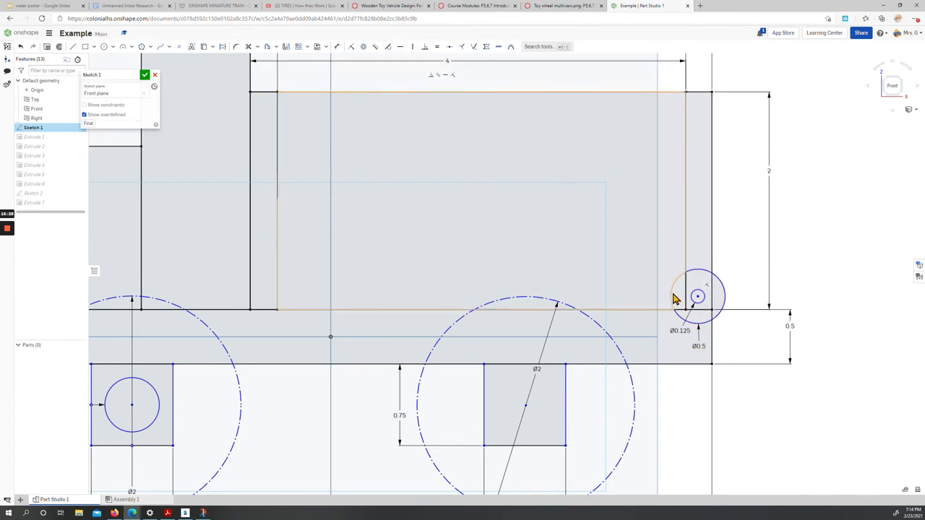
pyautogui.moveTo(698, 299); pyautogui.dragTo(698, 302)
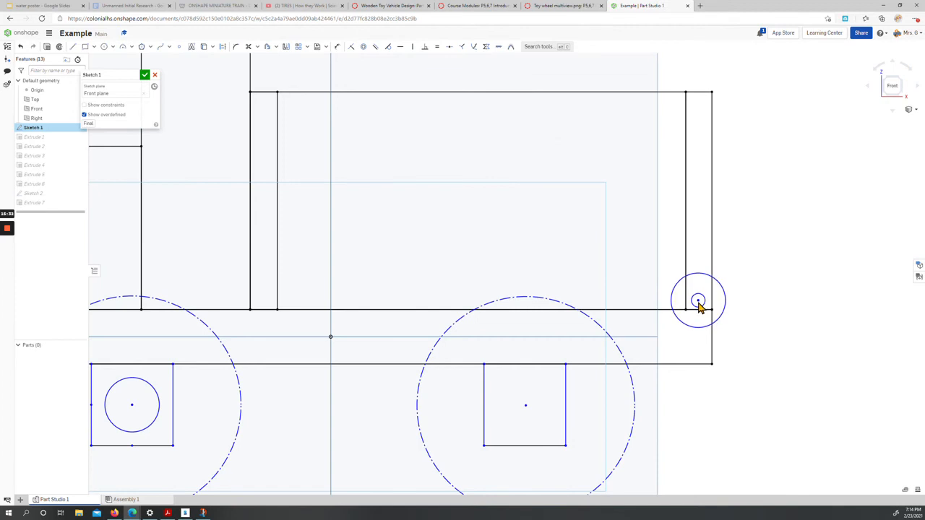
pyautogui.moveTo(697, 303); pyautogui.dragTo(698, 298)
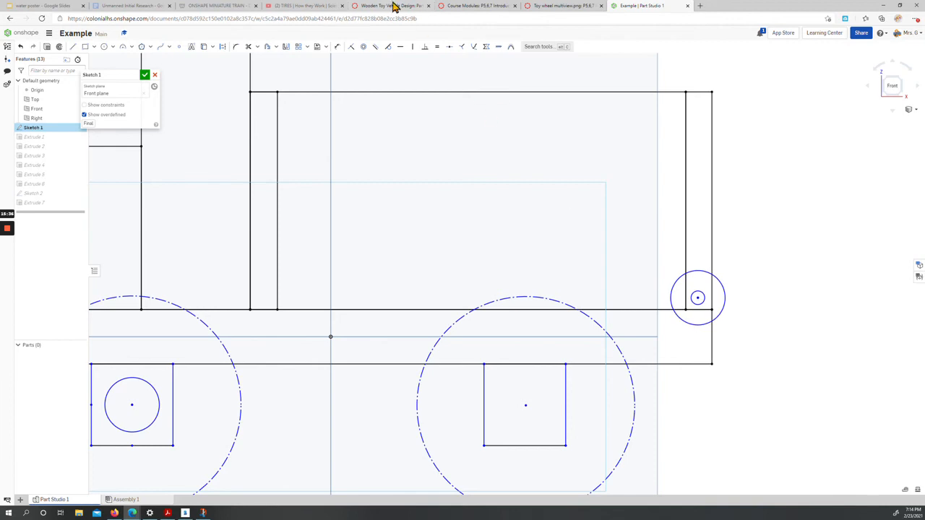
# Constrain the circles' centre vertically to the midpoint of the narrow rectangle's bottom edge, and slide the circles slightly lower.
pyautogui.click(413, 46)
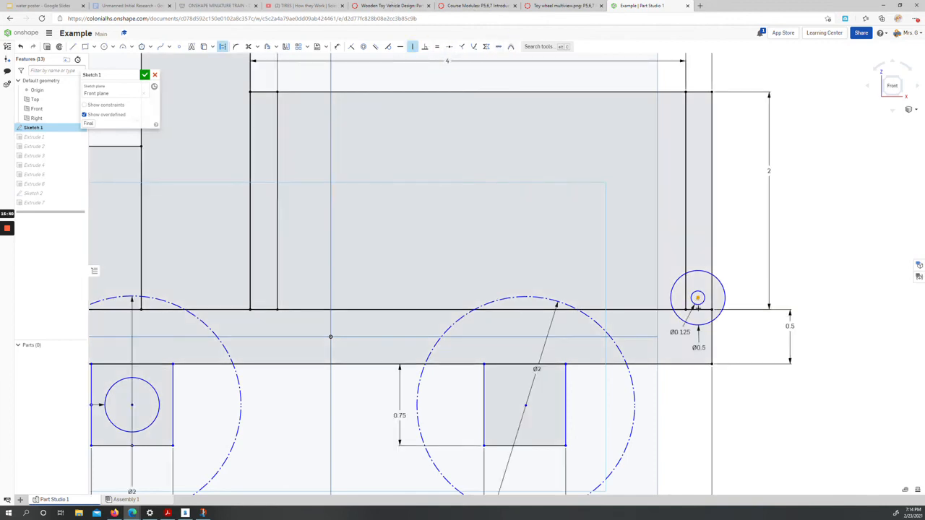
pyautogui.click(697, 298)
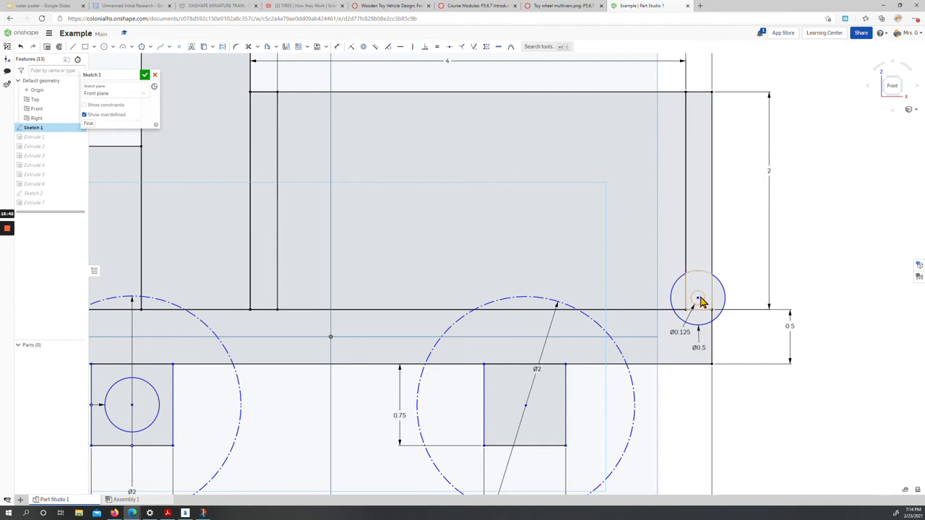
pyautogui.click(413, 46)
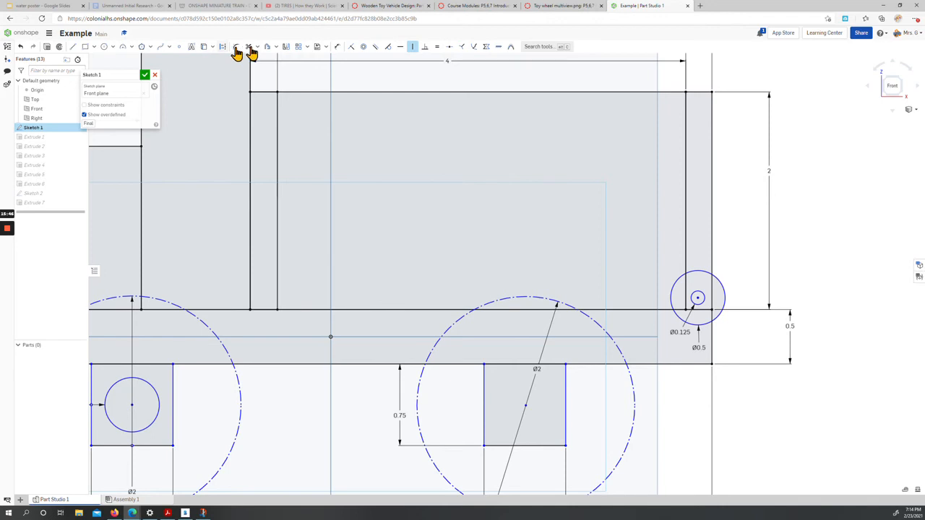
pyautogui.click(180, 48)
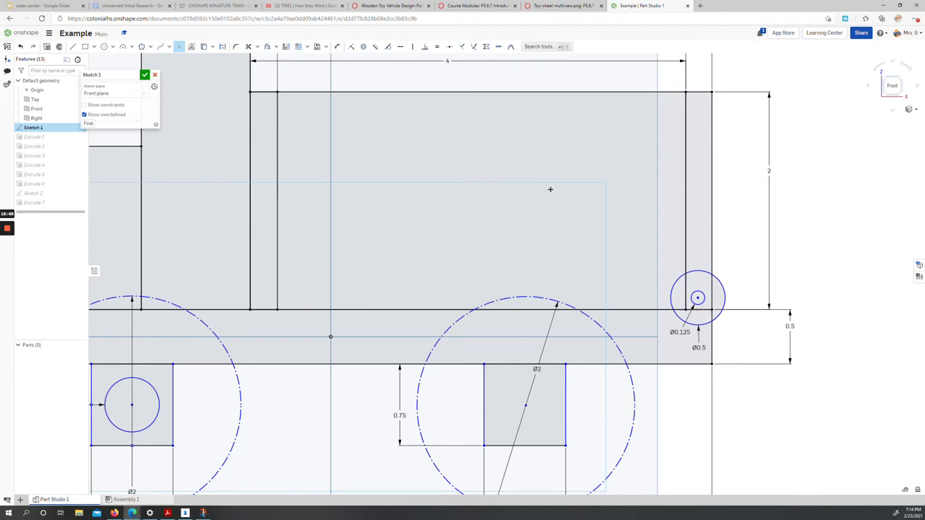
pyautogui.click(413, 47)
pyautogui.click(697, 298)
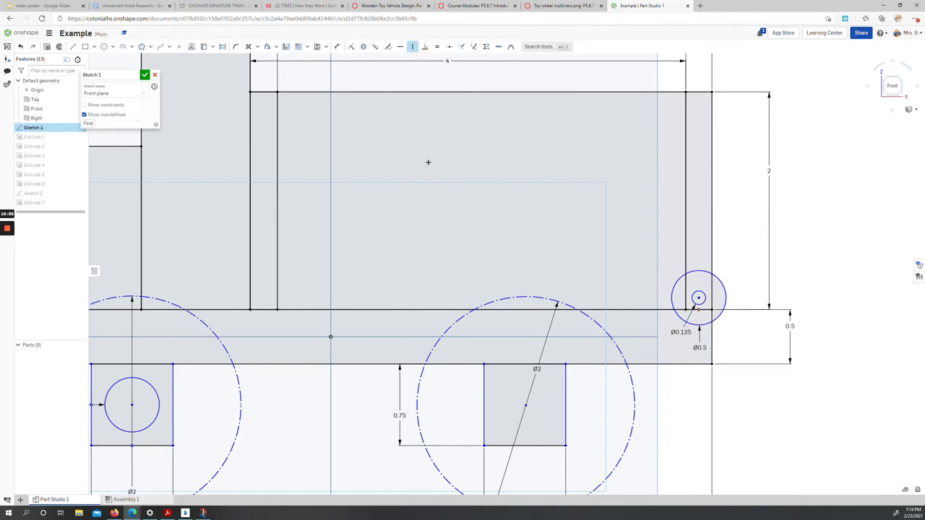
pyautogui.press('Escape')
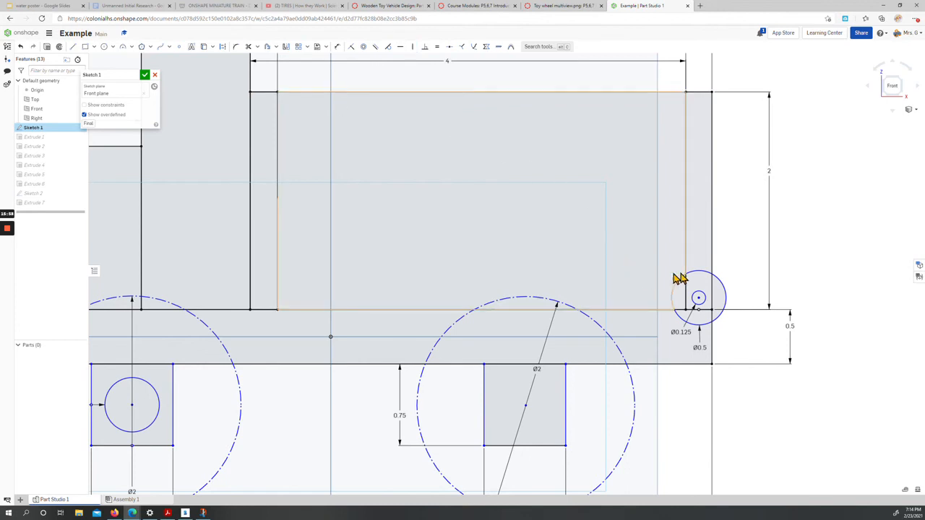
pyautogui.moveTo(699, 299); pyautogui.dragTo(699, 302)
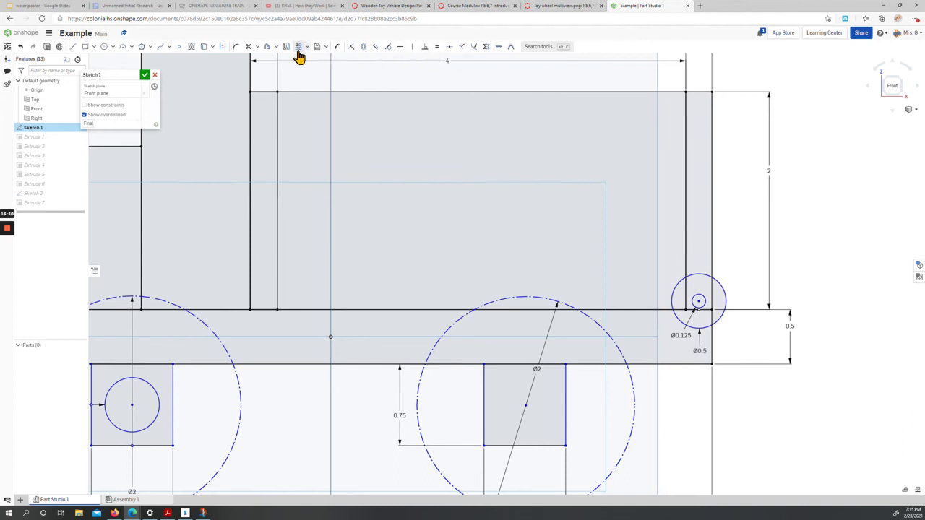
# Trim the outer circle to the upper arc inside the narrow rectangle, set its diameter to 0.25 in, and finish Sketch 1.
pyautogui.click(249, 47)
pyautogui.click(726, 313)
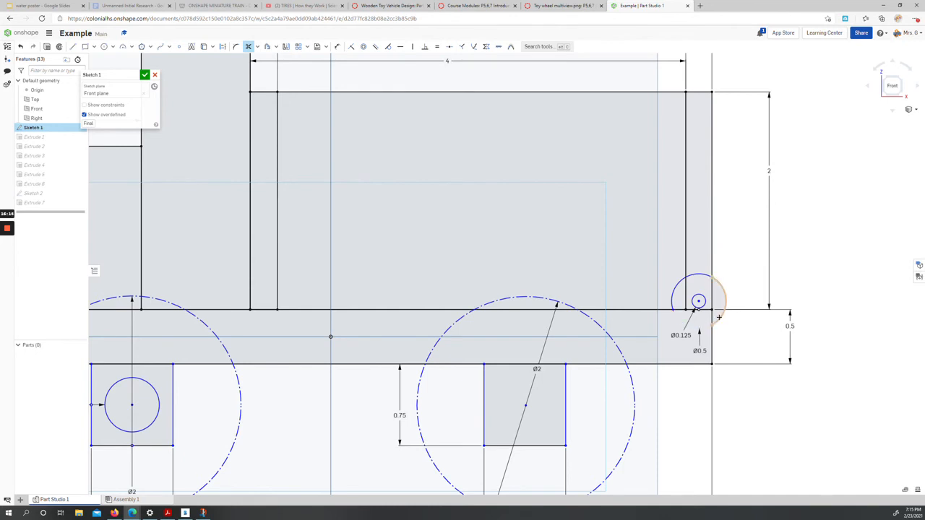
pyautogui.click(725, 303)
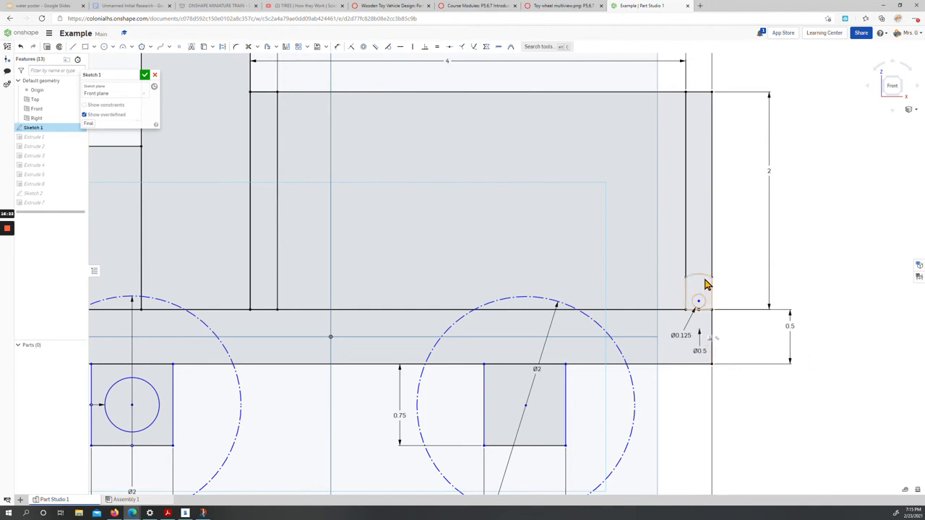
pyautogui.doubleClick(700, 351)
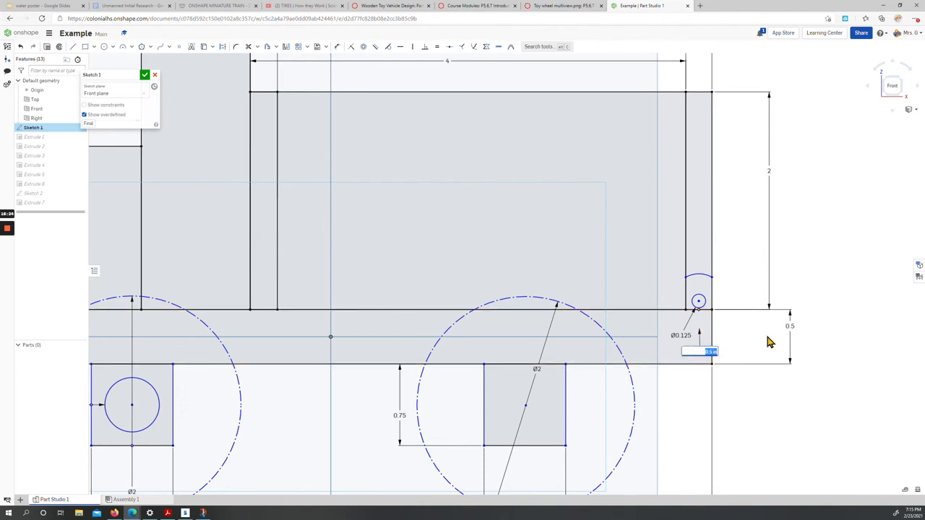
pyautogui.press('Return')
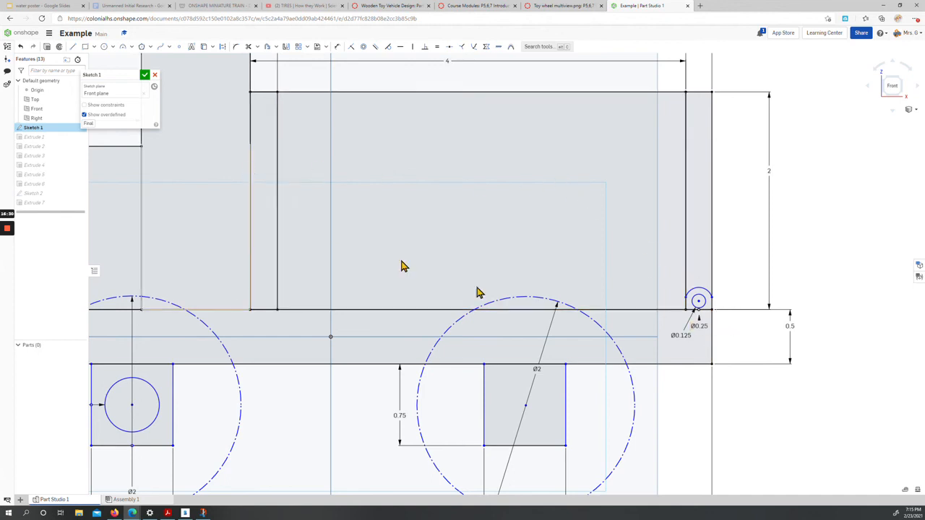
pyautogui.click(145, 76)
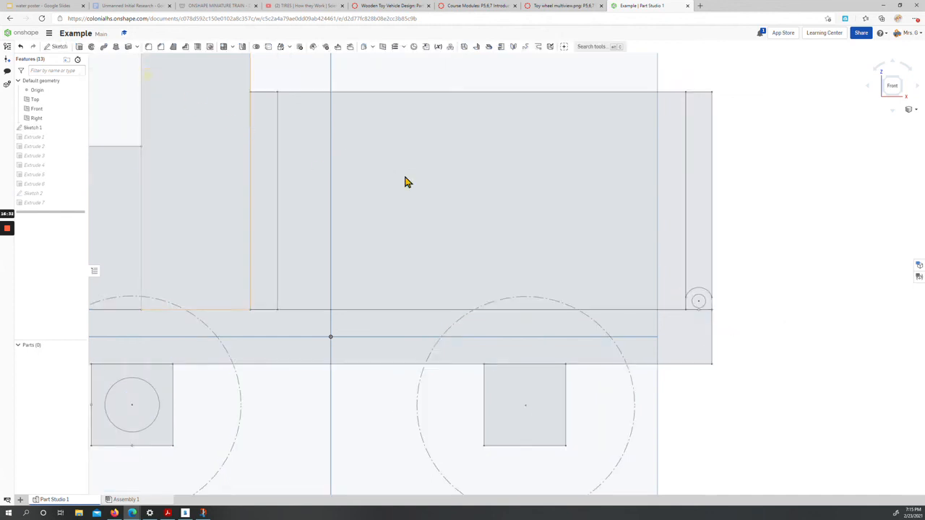
# Extrude the small arched hinge profile around the hole as a new part, symmetric with a 1 in depth.
pyautogui.moveTo(747, 252); pyautogui.dragTo(712, 269, button='right')
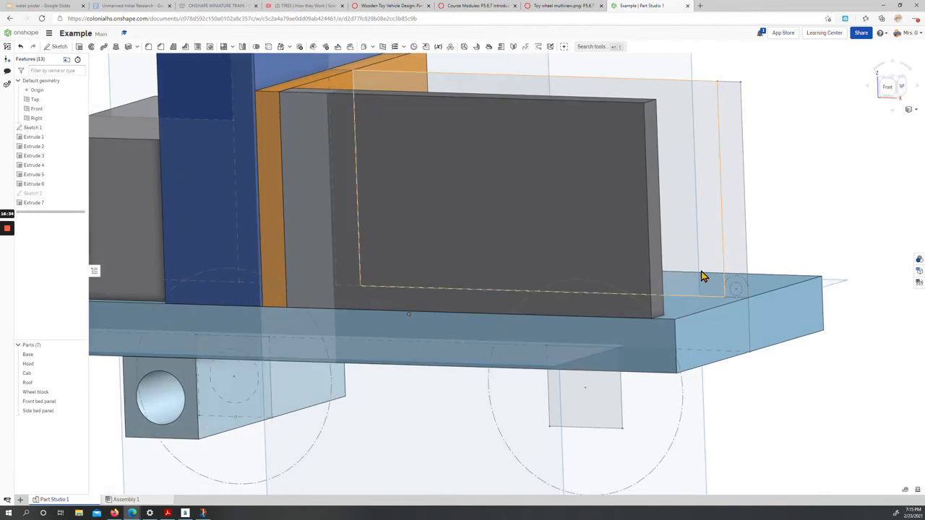
pyautogui.click(78, 48)
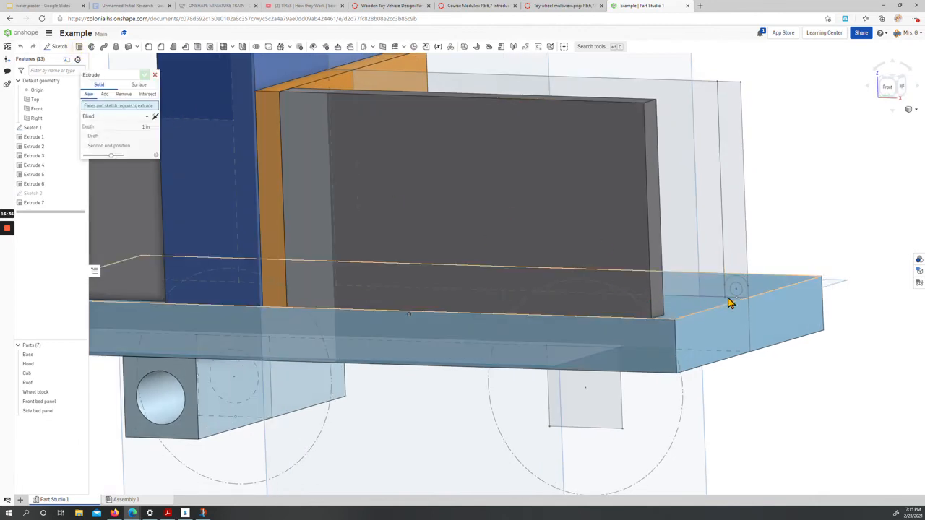
pyautogui.click(744, 291)
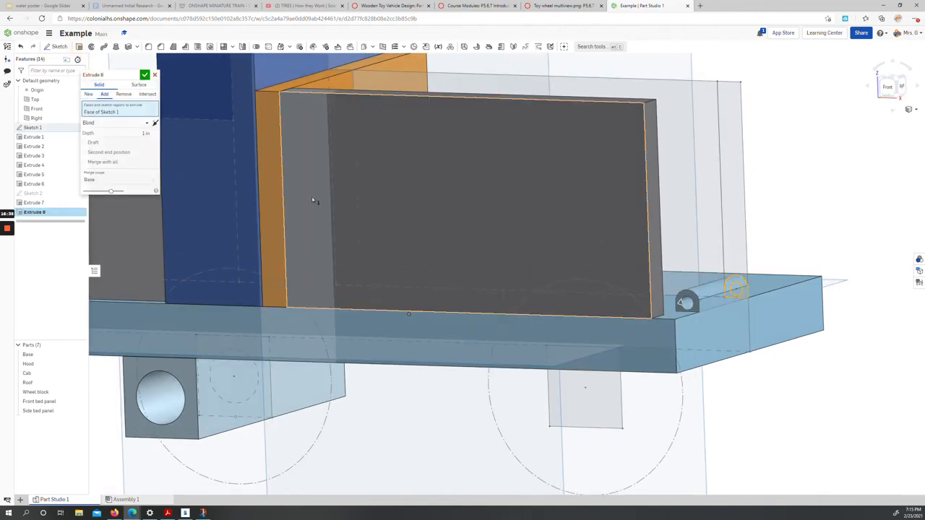
pyautogui.click(90, 95)
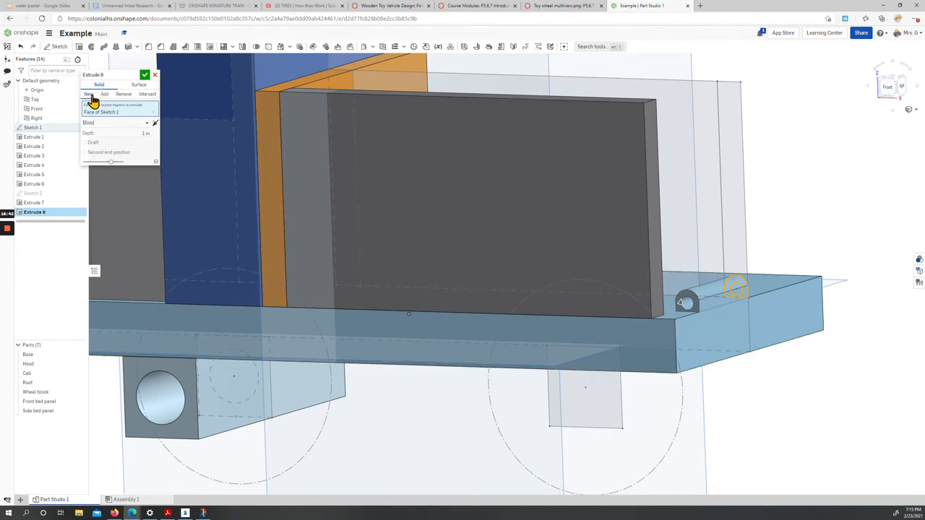
pyautogui.click(127, 128)
pyautogui.click(119, 145)
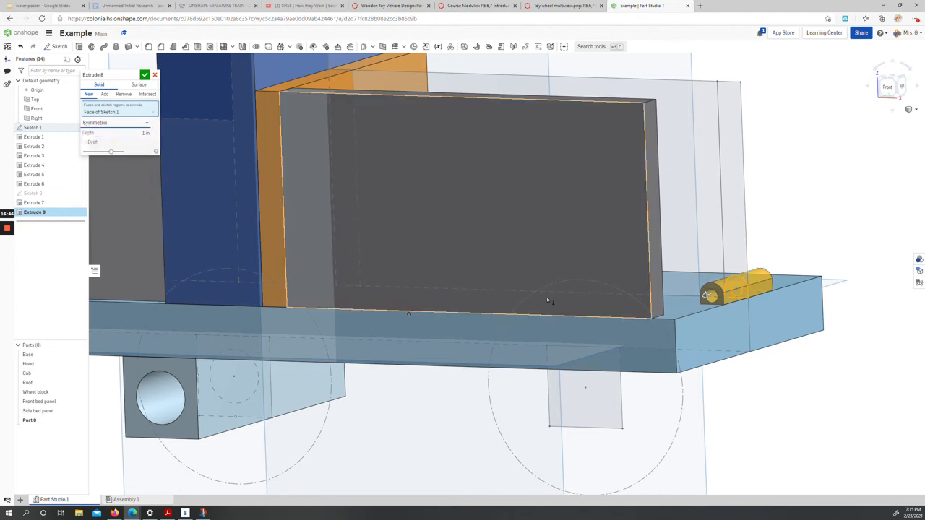
pyautogui.moveTo(796, 376); pyautogui.dragTo(750, 391, button='right')
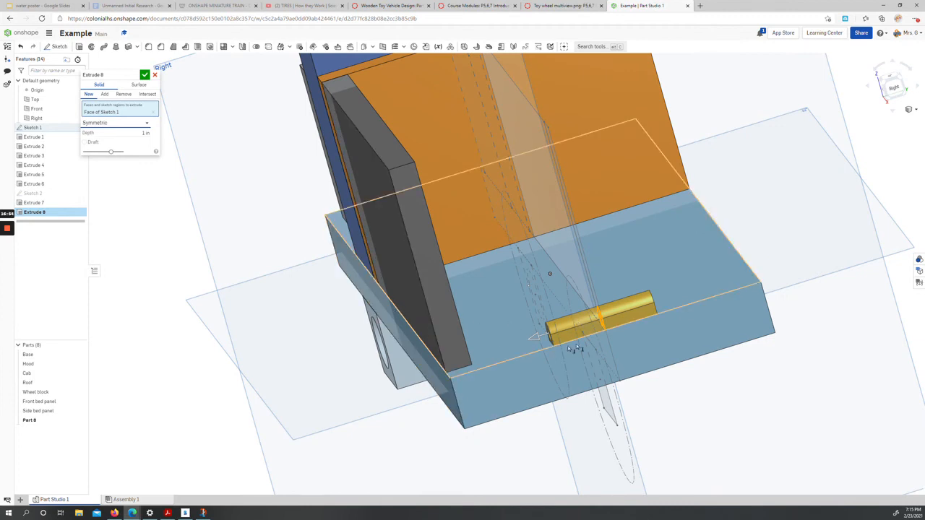
pyautogui.click(145, 77)
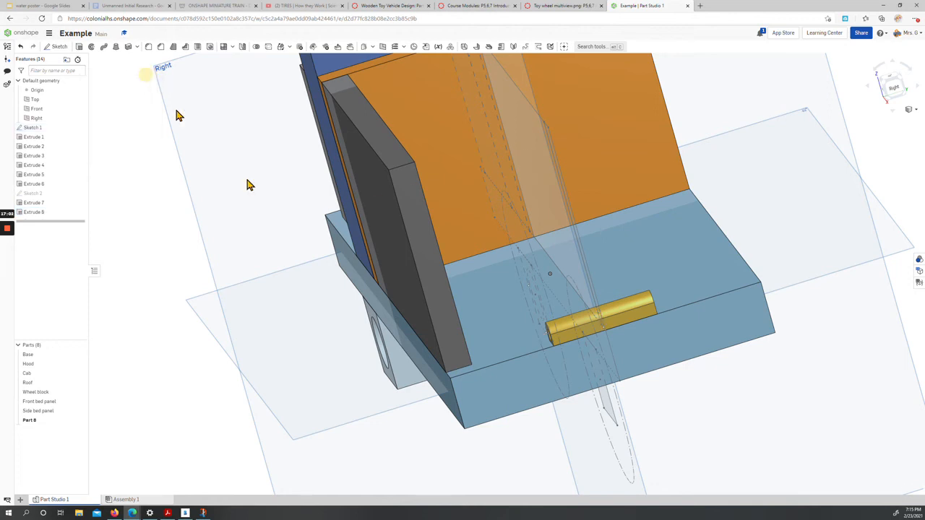
# Examine the hinge block and the open rear end of the bed from several angles.
pyautogui.moveTo(571, 378); pyautogui.dragTo(591, 291, button='right')
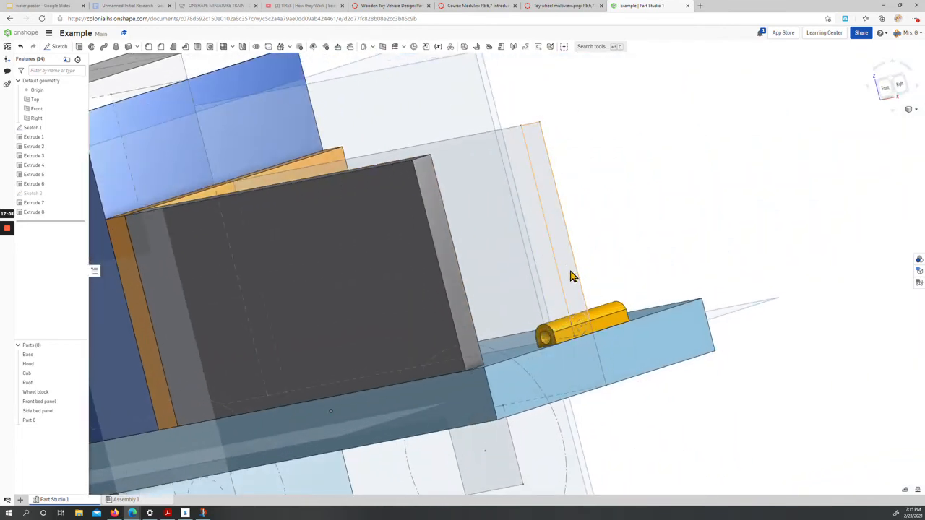
pyautogui.moveTo(597, 275); pyautogui.dragTo(632, 316, button='right')
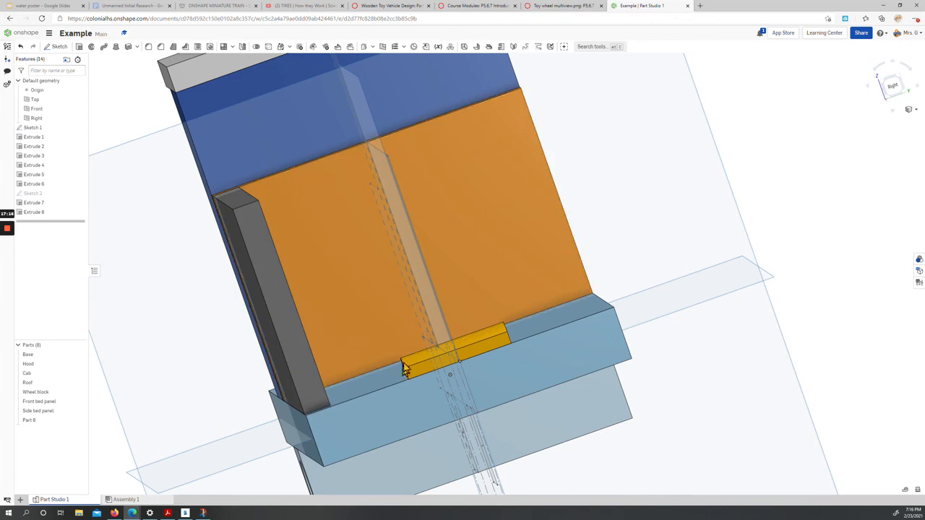
pyautogui.moveTo(538, 316); pyautogui.dragTo(568, 352, button='right')
pyautogui.scroll(-2, 563, 359)
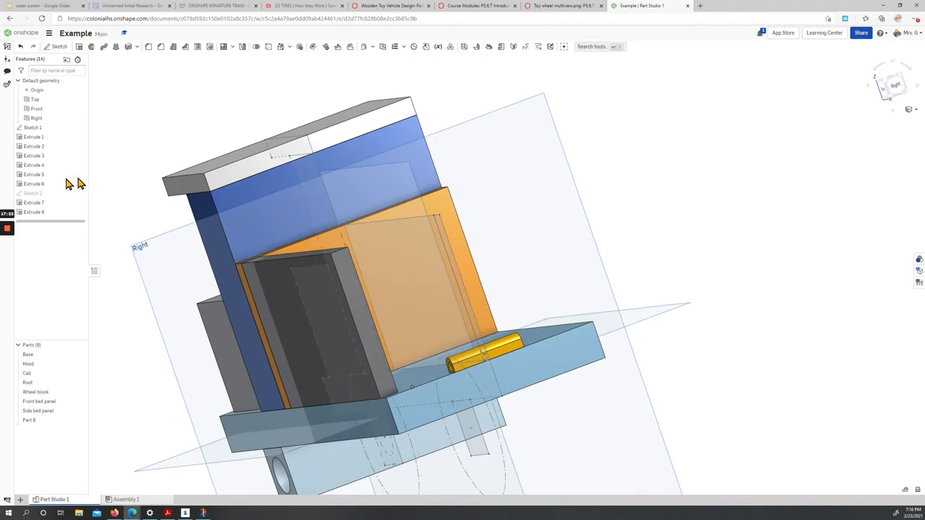
pyautogui.moveTo(190, 274); pyautogui.dragTo(216, 272, button='right')
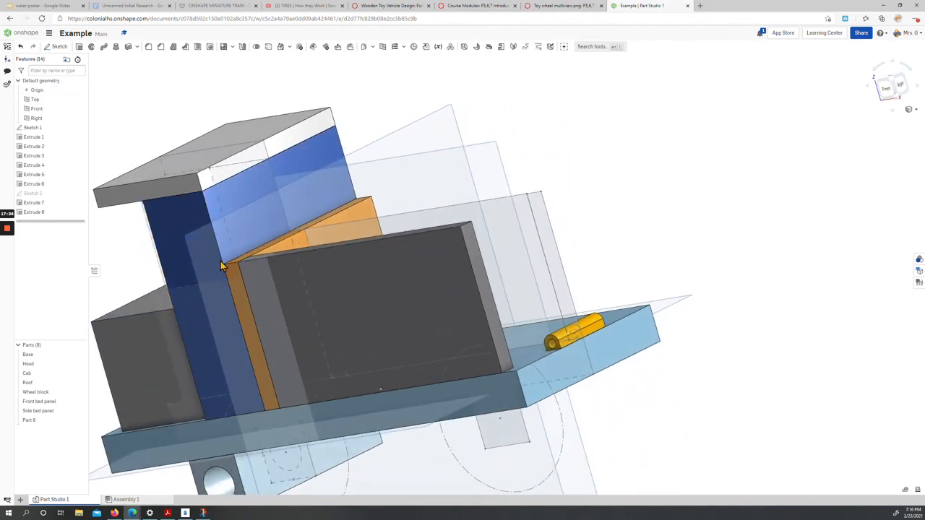
pyautogui.moveTo(356, 304); pyautogui.dragTo(450, 241, button='middle')
pyautogui.moveTo(450, 241); pyautogui.dragTo(443, 251, button='right')
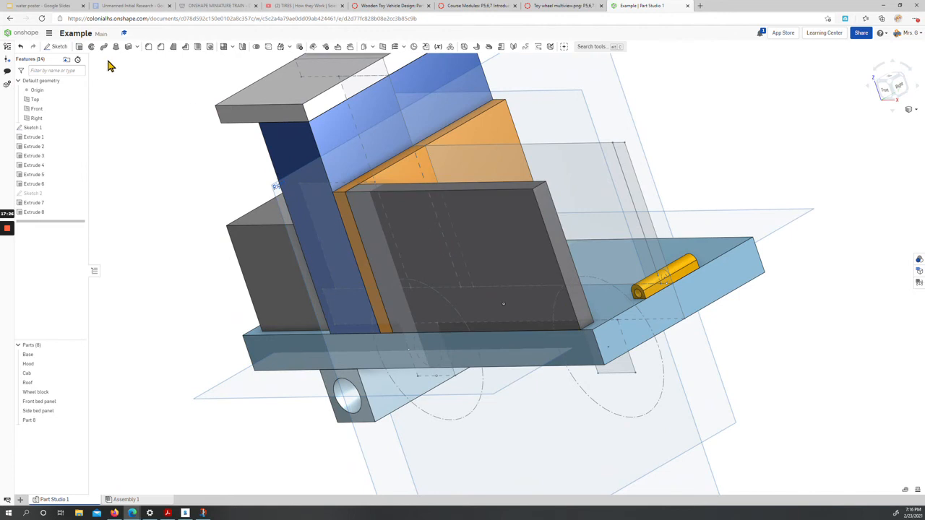
# Start a sketch on the base's rear end face and project the front bed panel's outline into it.
pyautogui.click(59, 48)
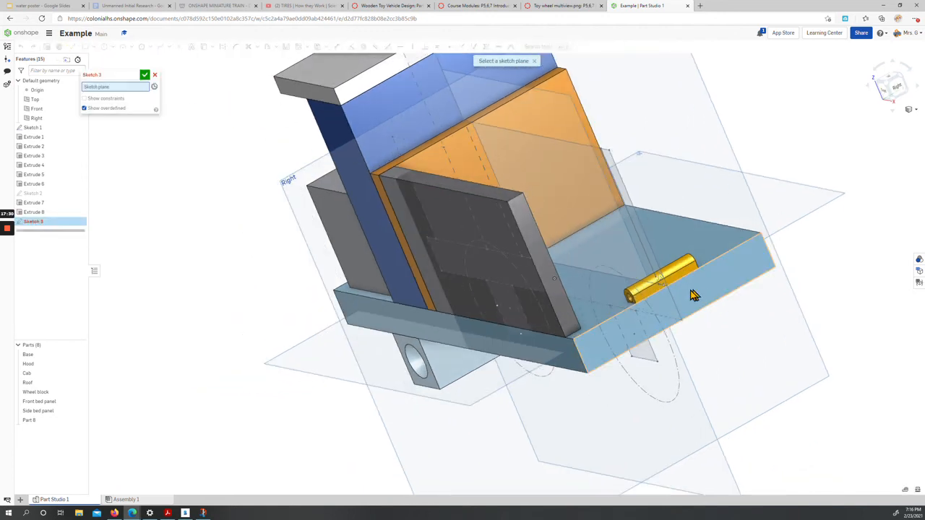
pyautogui.click(694, 293)
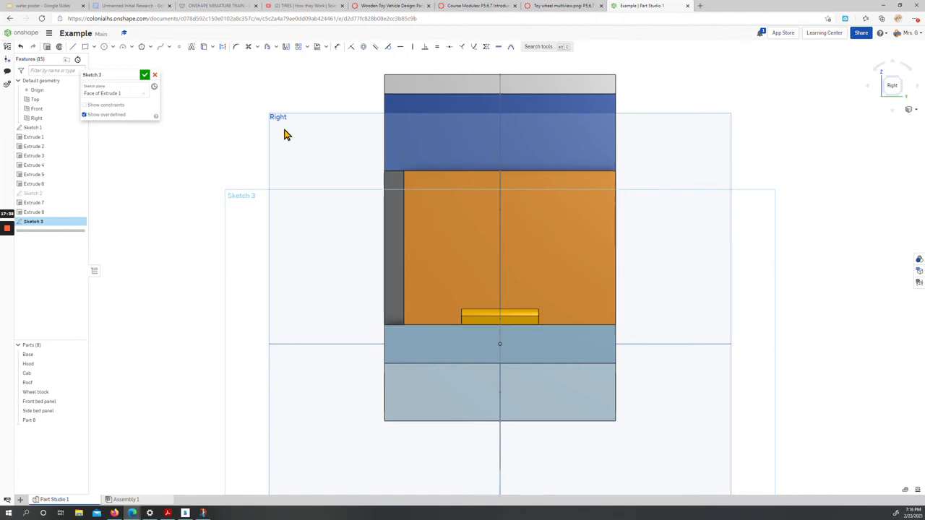
pyautogui.click(205, 48)
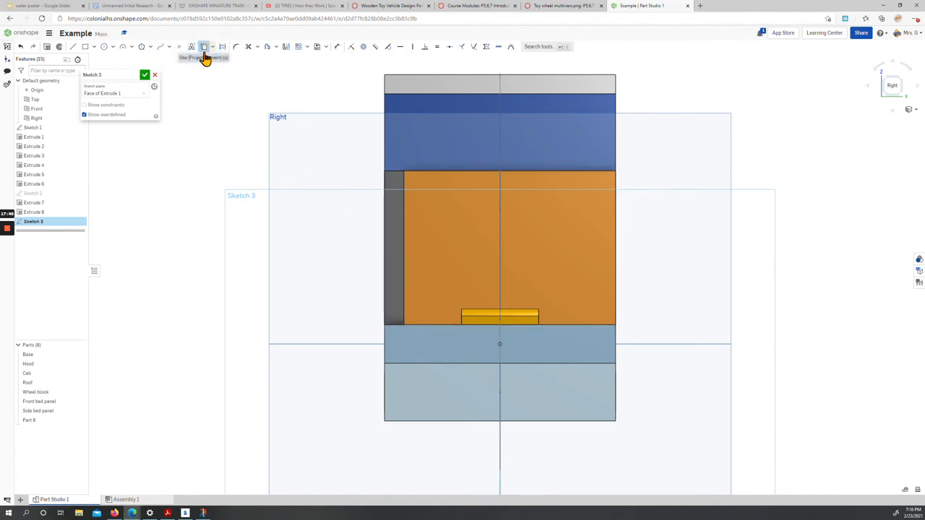
pyautogui.click(454, 216)
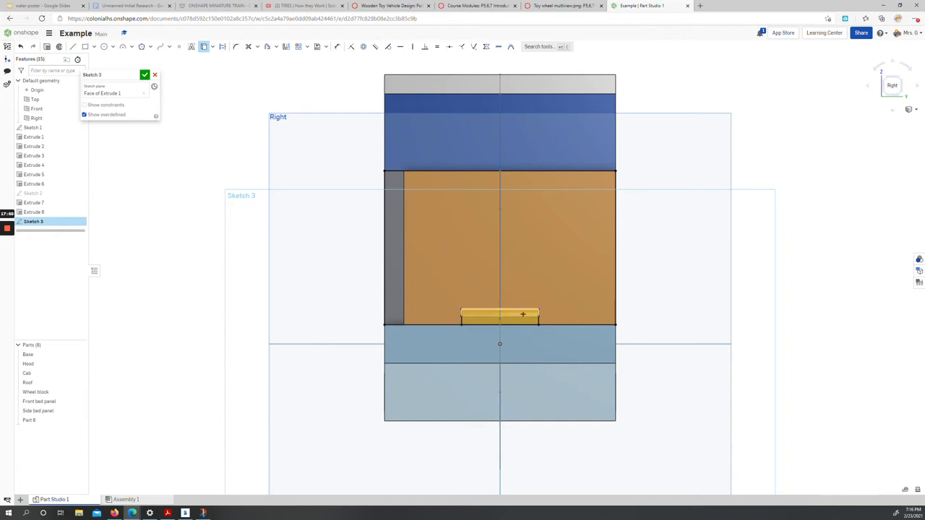
# Project the hinge block's face edges into the rear panel sketch and finish the sketch.
pyautogui.moveTo(289, 197)
pyautogui.mouseDown(button='right')
pyautogui.moveTo(313, 212)
pyautogui.moveTo(289, 196)
pyautogui.moveTo(281, 203)
pyautogui.mouseUp(button='right')
pyautogui.scroll(5, 459, 333)
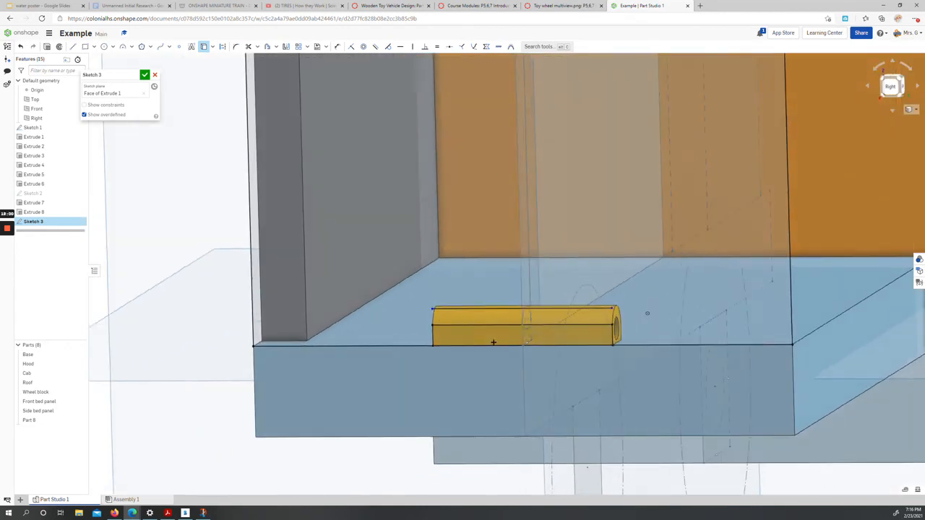
pyautogui.moveTo(493, 342); pyautogui.dragTo(443, 318, button='right')
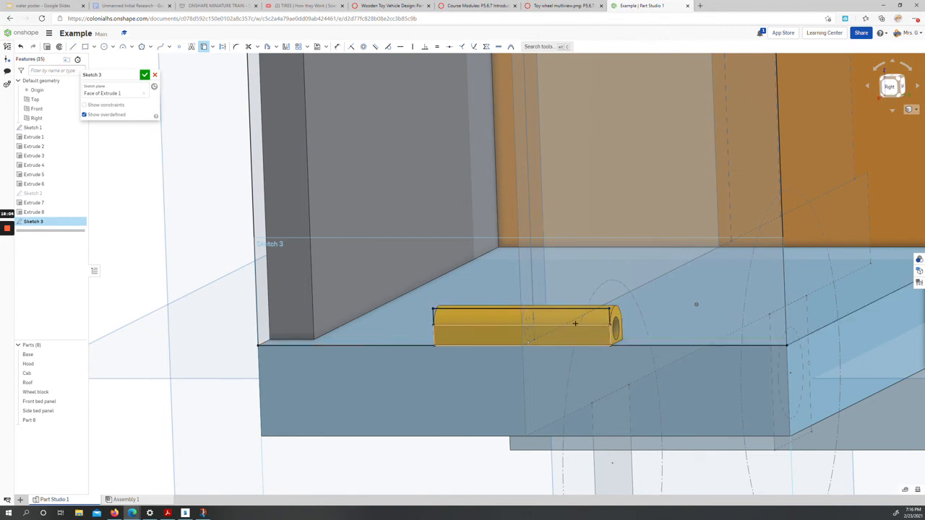
pyautogui.moveTo(419, 337); pyautogui.dragTo(477, 205, button='right')
pyautogui.press('n')
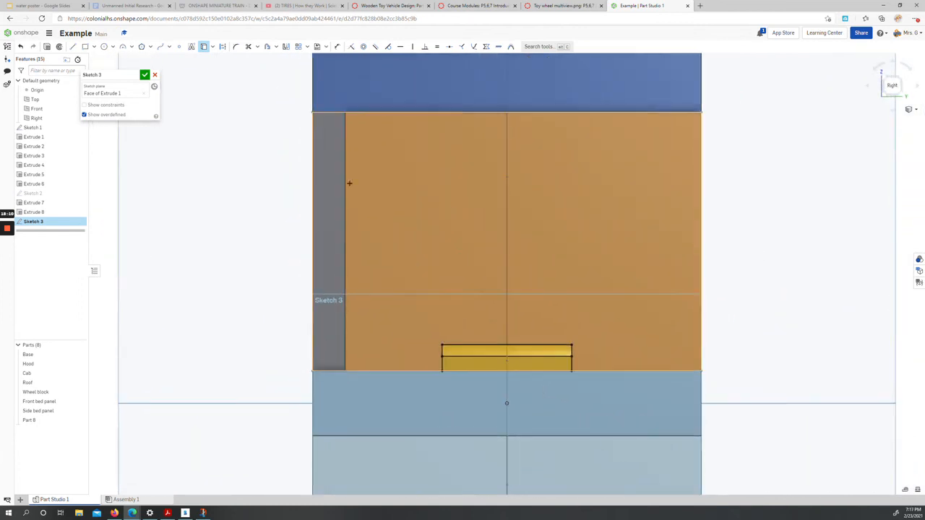
pyautogui.click(144, 76)
pyautogui.moveTo(167, 189)
pyautogui.mouseDown(button='right')
pyautogui.moveTo(193, 192)
pyautogui.moveTo(193, 202)
pyautogui.mouseUp(button='right')
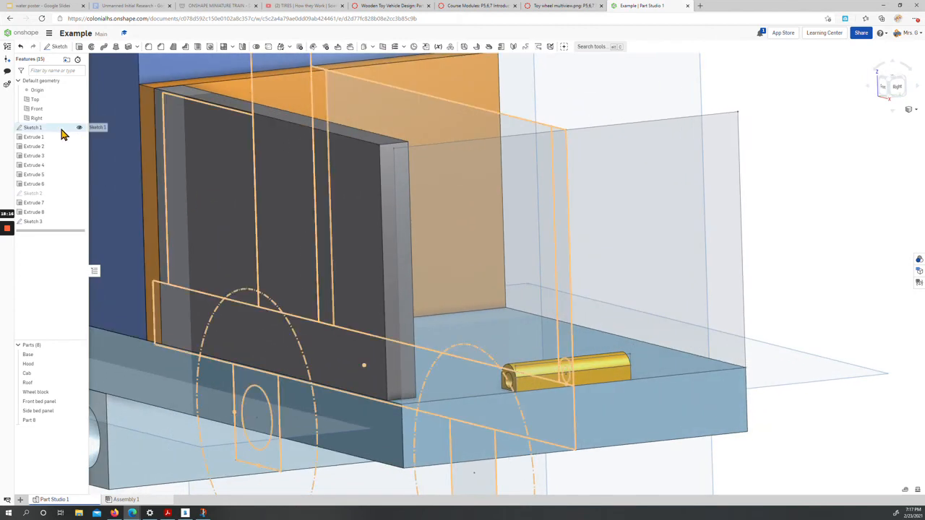
# Hide the default planes and extrude the rear panel profile as a new part, 0.25 in deep toward the bed's inside.
pyautogui.press('p')
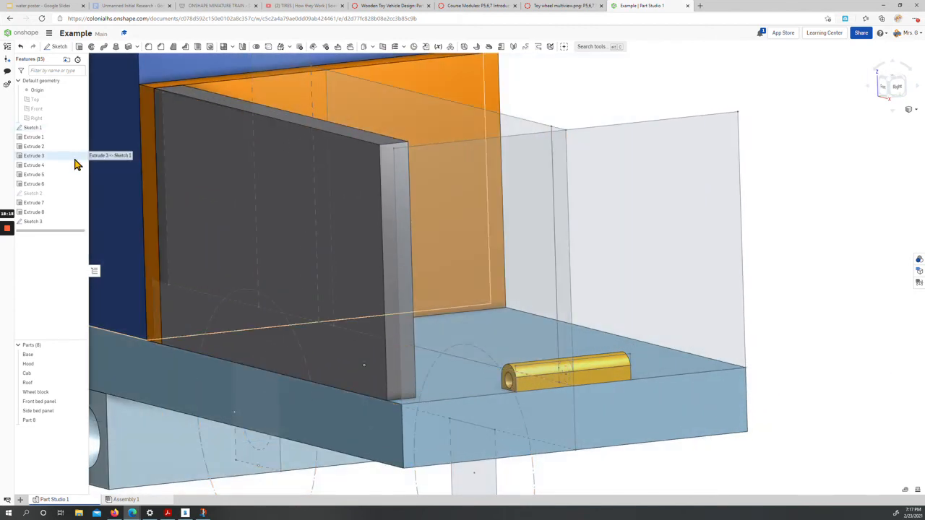
pyautogui.scroll(-3, 142, 190)
pyautogui.moveTo(189, 165); pyautogui.dragTo(273, 187, button='middle')
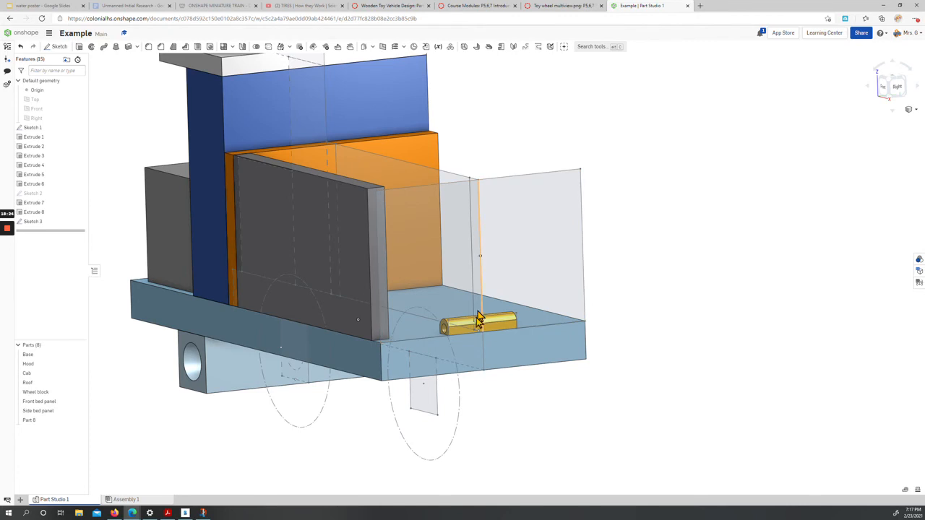
pyautogui.click(80, 49)
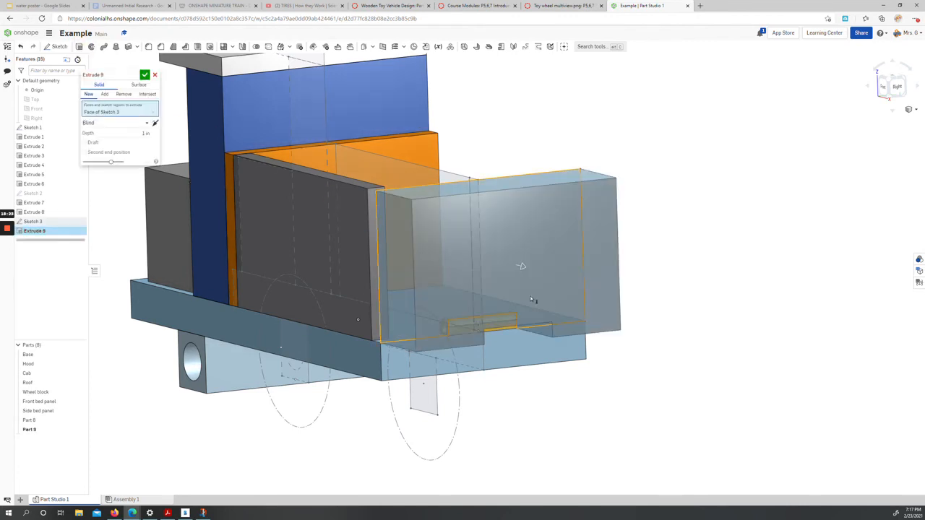
pyautogui.moveTo(551, 360); pyautogui.dragTo(434, 323, button='right')
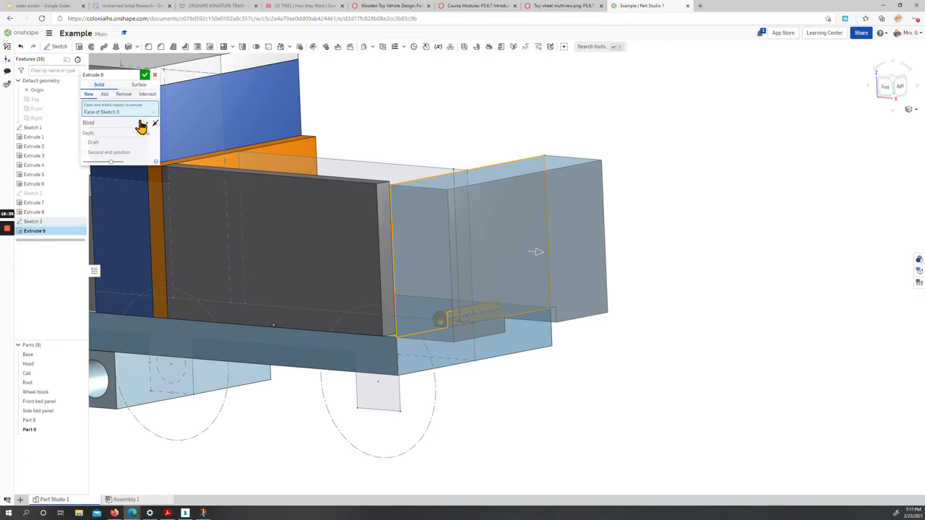
pyautogui.click(156, 125)
pyautogui.moveTo(255, 314); pyautogui.dragTo(279, 311, button='right')
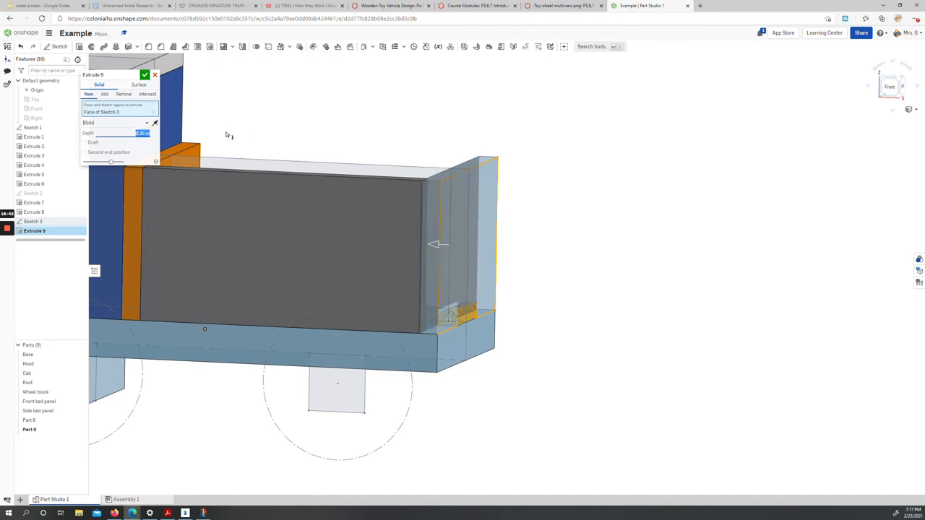
pyautogui.click(144, 74)
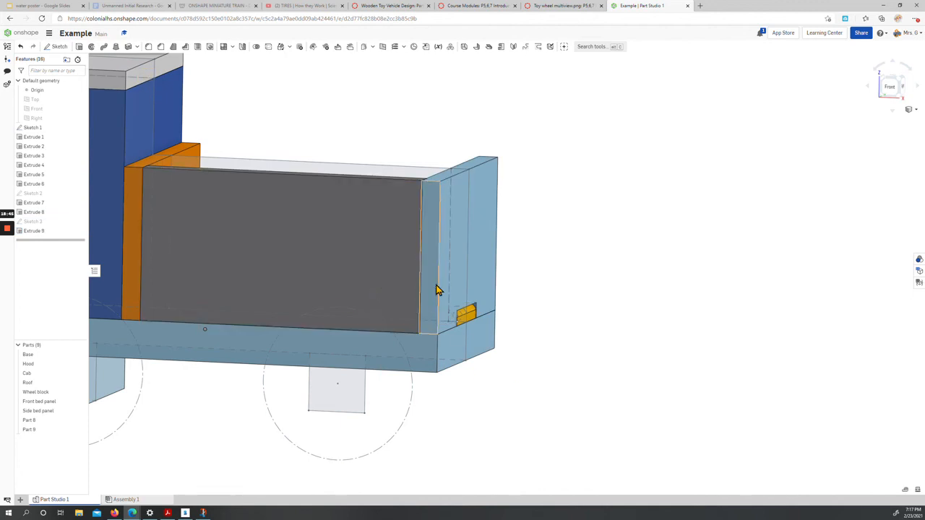
# Rename the hinge block part as Rear axle holder and the new end panel as Rear door.
pyautogui.rightClick(34, 427)
pyautogui.click(51, 302)
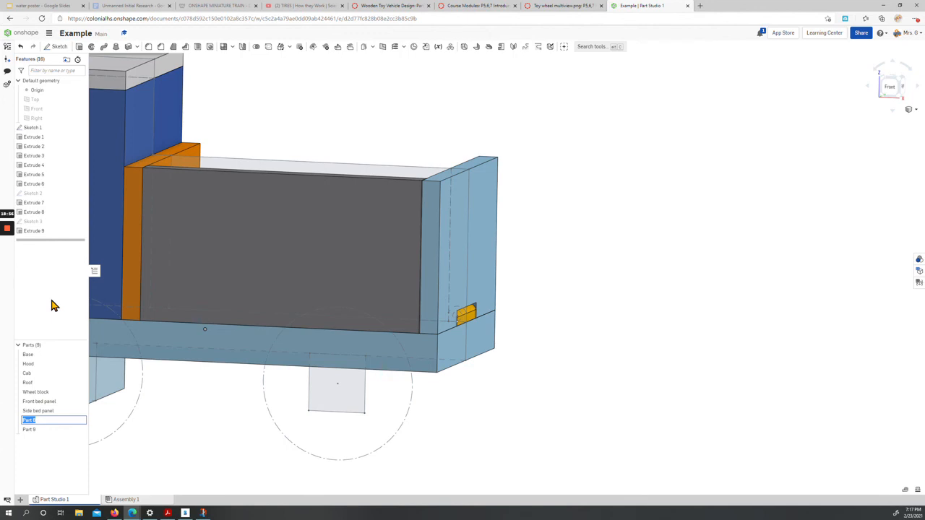
pyautogui.write('Rear axle holder')
pyautogui.press('Return')
pyautogui.rightClick(31, 432)
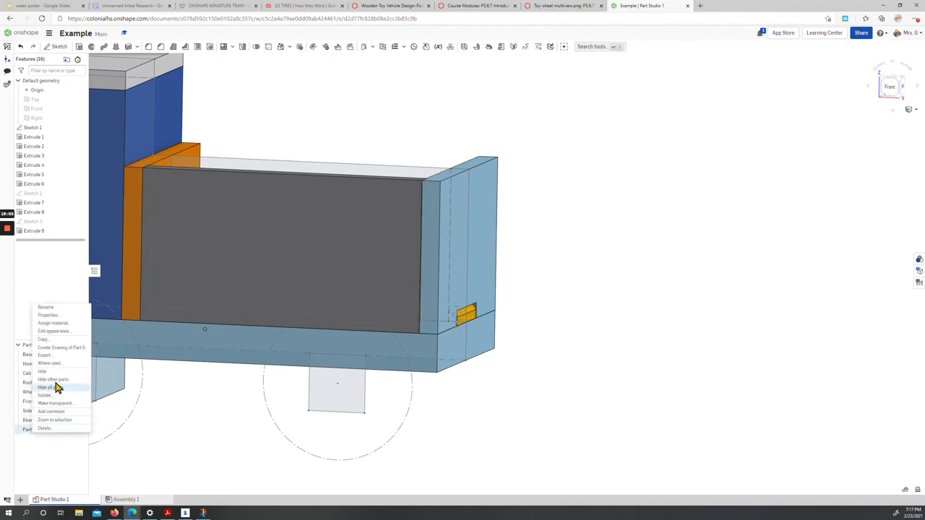
pyautogui.click(50, 309)
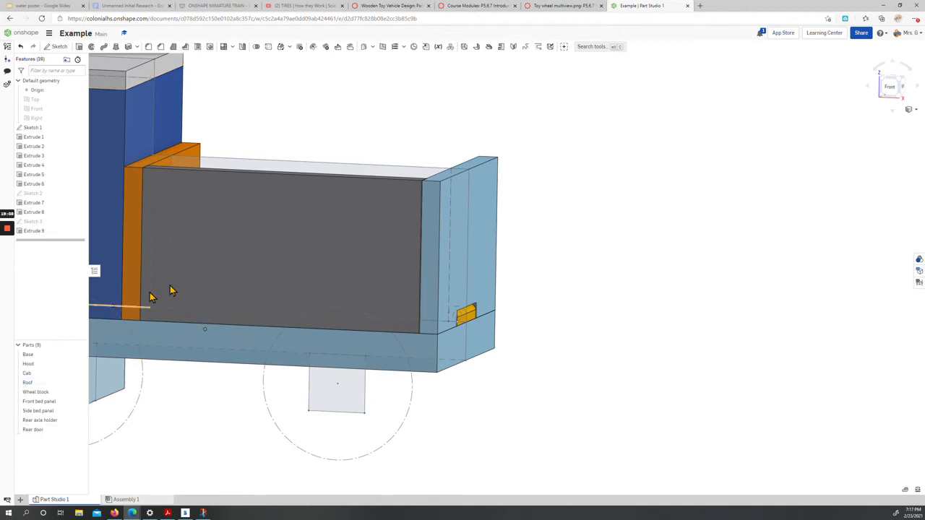
# Start a sketch on the rear door's side face, project the hinge hole circle into it and finish the sketch.
pyautogui.moveTo(592, 299)
pyautogui.mouseDown(button='right')
pyautogui.moveTo(580, 303)
pyautogui.moveTo(601, 300)
pyautogui.mouseUp(button='right')
pyautogui.moveTo(502, 337)
pyautogui.mouseDown(button='right')
pyautogui.moveTo(525, 333)
pyautogui.moveTo(477, 337)
pyautogui.moveTo(496, 325)
pyautogui.mouseUp(button='right')
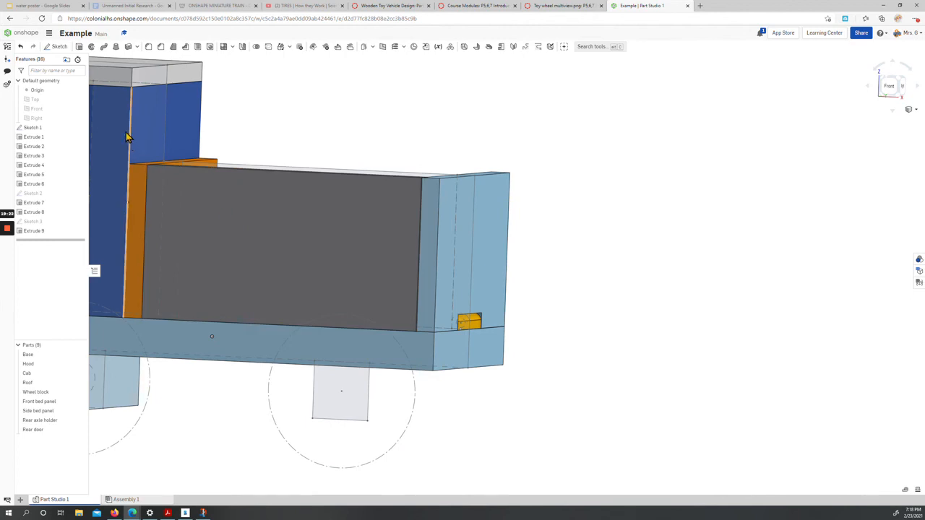
pyautogui.scroll(2, 454, 345)
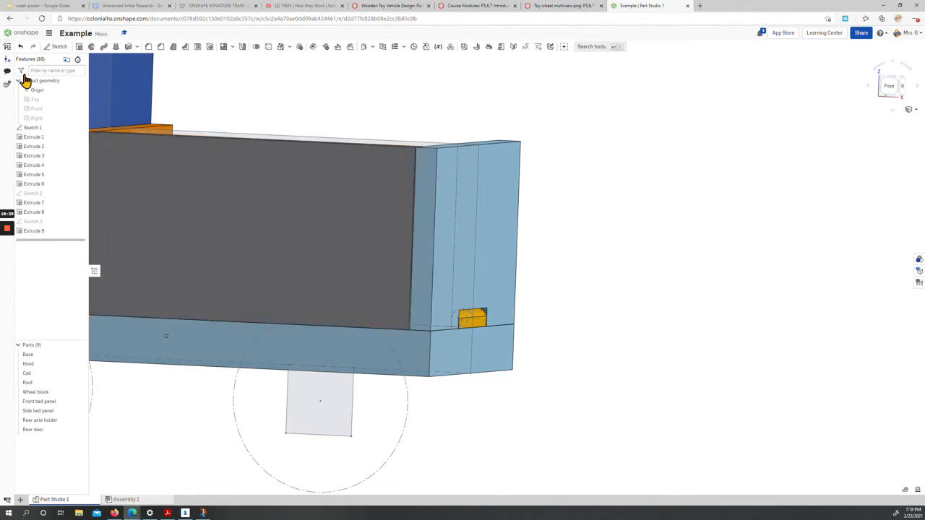
pyautogui.click(58, 50)
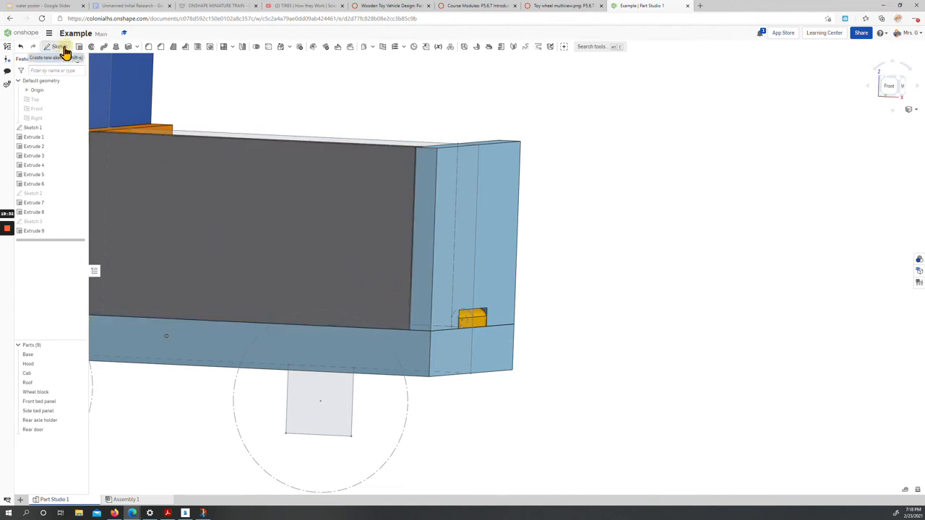
pyautogui.click(419, 326)
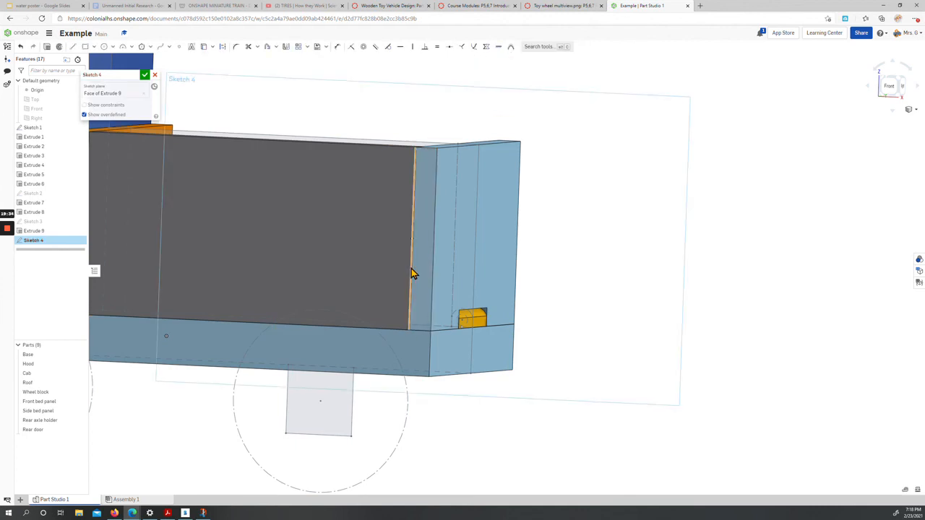
pyautogui.scroll(3, 544, 353)
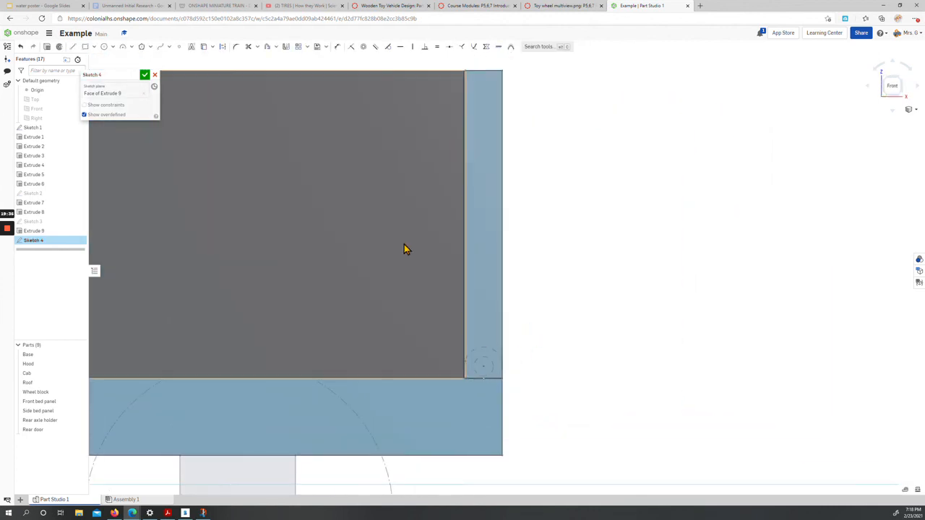
pyautogui.click(203, 46)
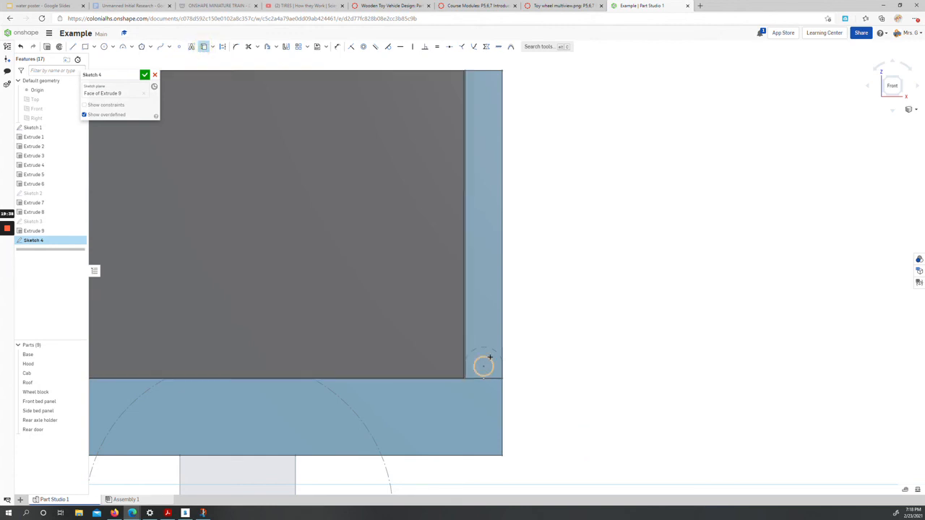
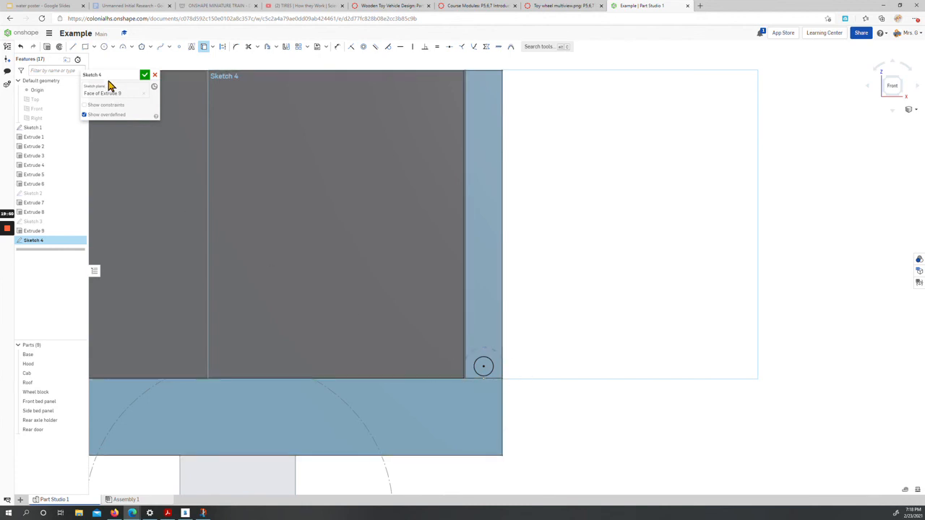
pyautogui.click(145, 76)
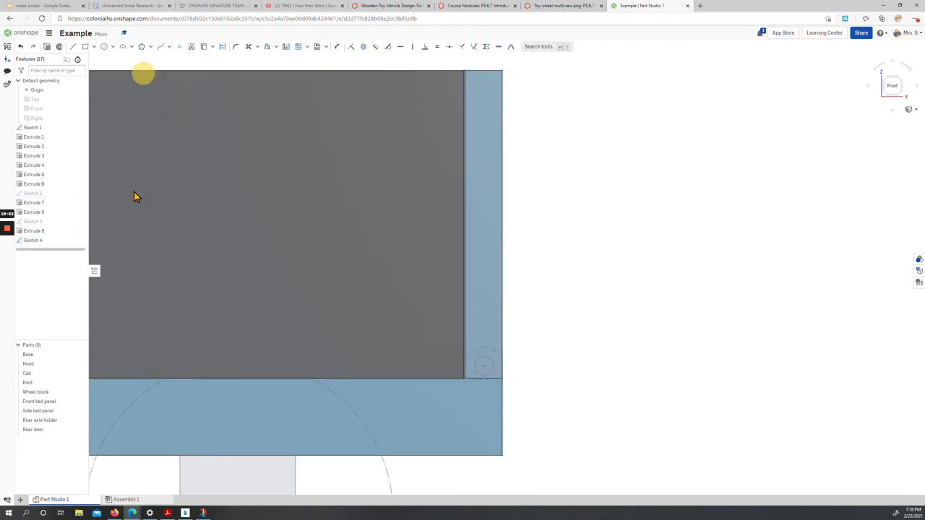
pyautogui.moveTo(538, 313); pyautogui.dragTo(523, 316, button='right')
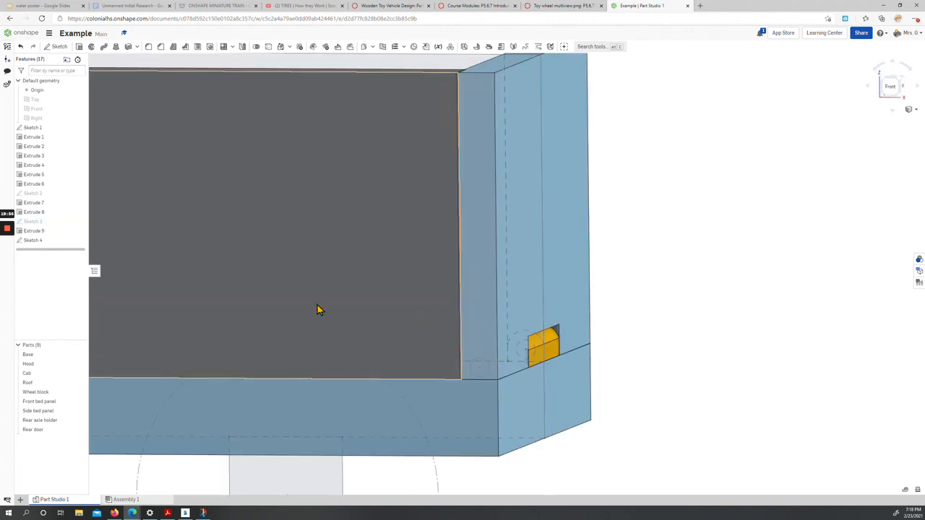
pyautogui.doubleClick(32, 222)
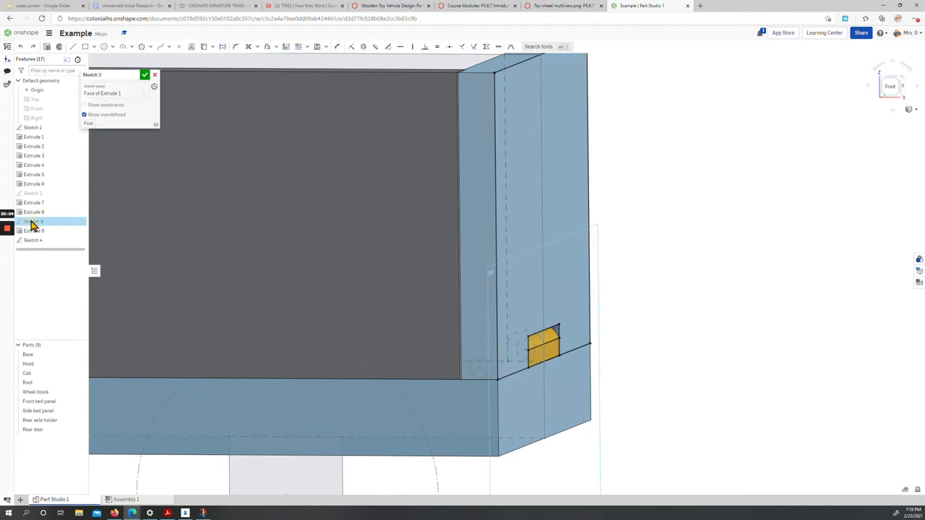
pyautogui.click(155, 75)
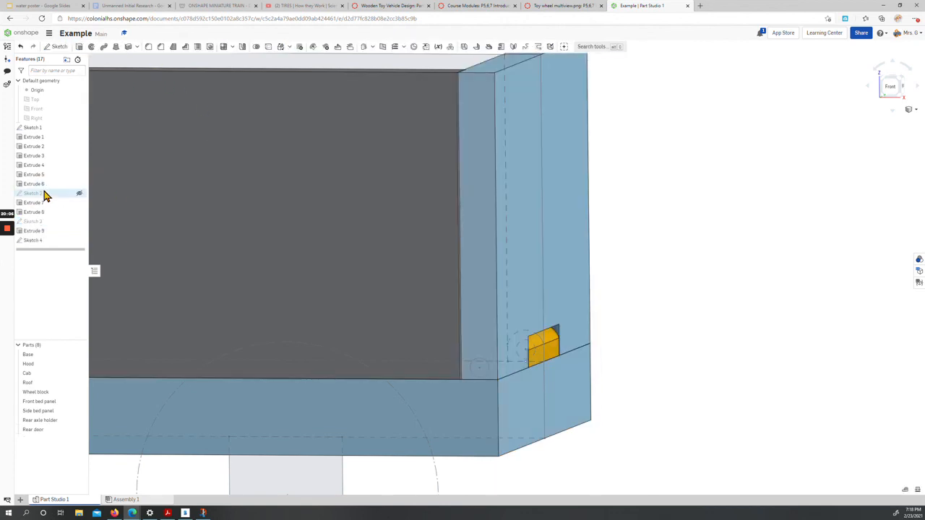
pyautogui.doubleClick(41, 193)
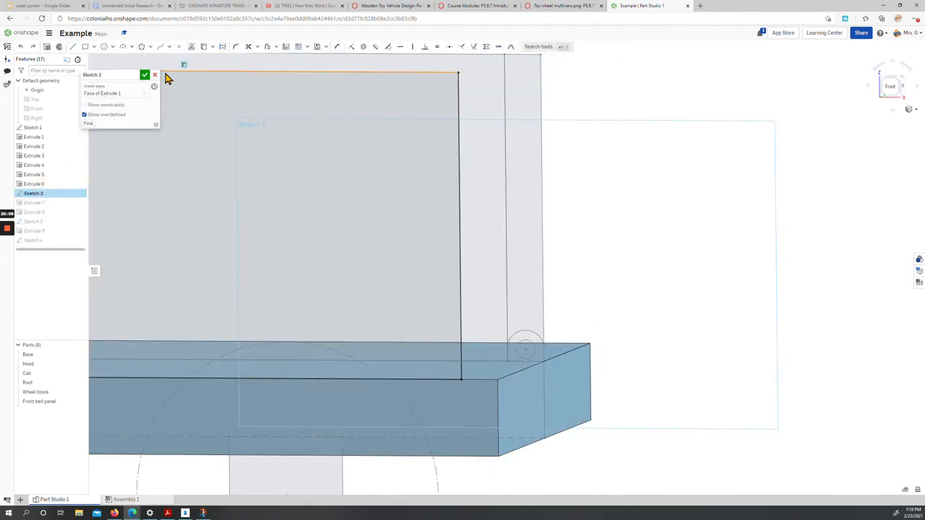
pyautogui.click(154, 75)
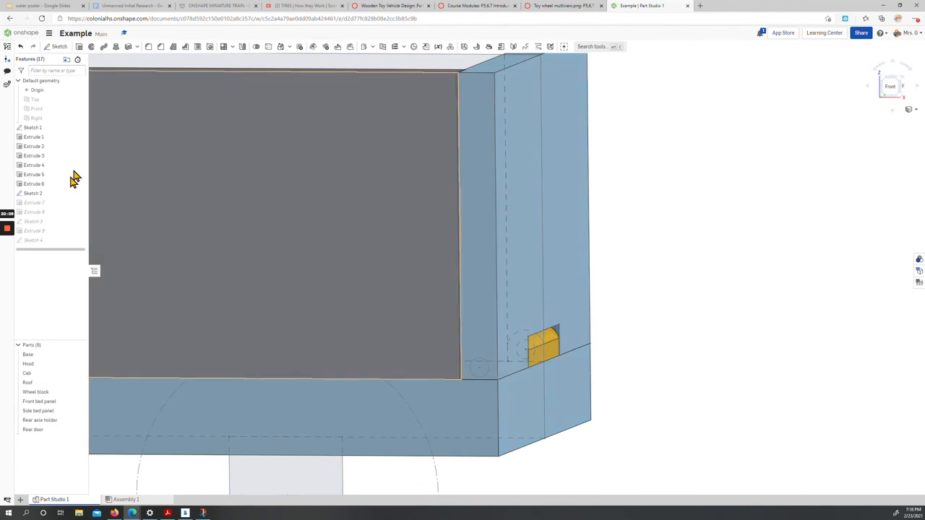
# Edit the layout sketch on the Front plane so the hinge hole's centre sits 0.125 in above the base's top edge.
pyautogui.doubleClick(34, 128)
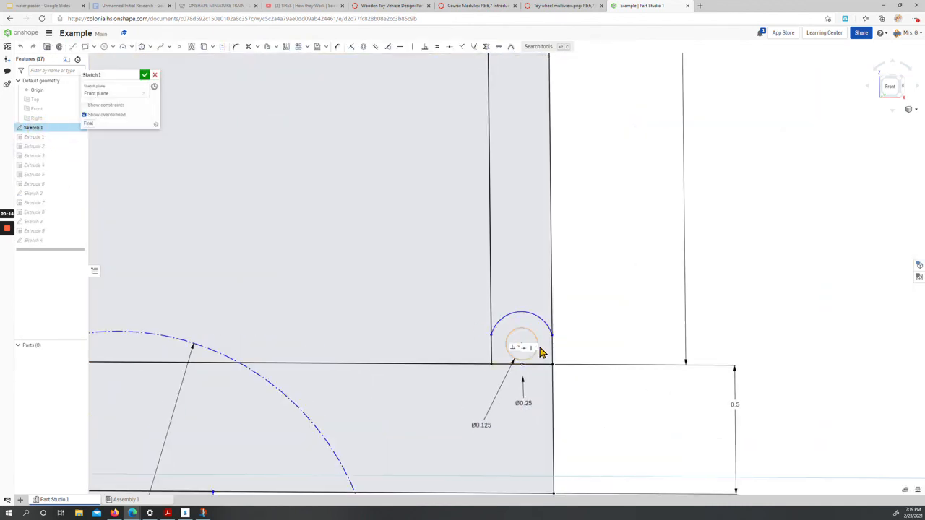
pyautogui.moveTo(521, 349); pyautogui.dragTo(523, 335)
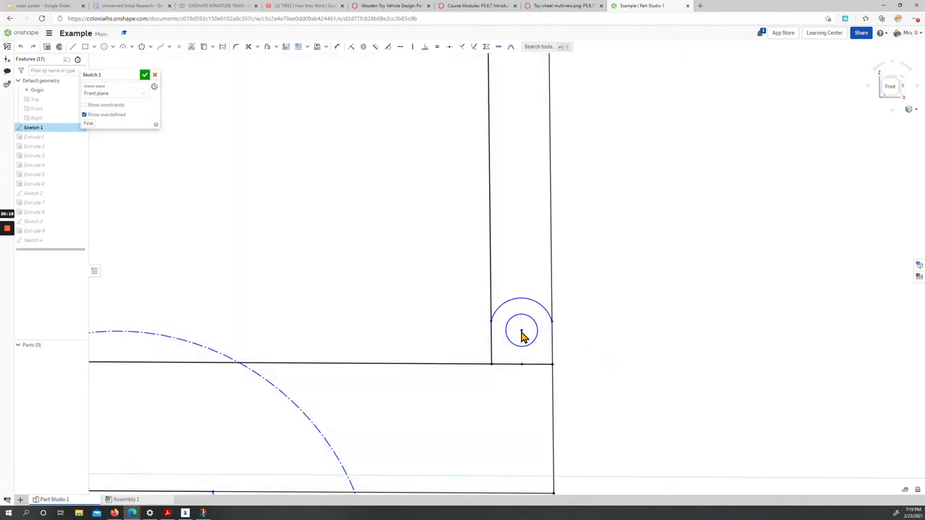
pyautogui.click(104, 46)
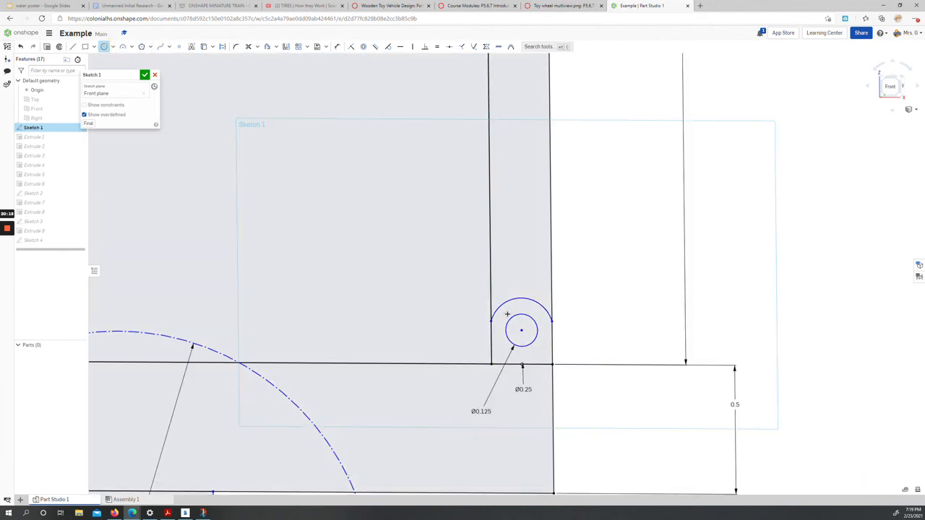
pyautogui.click(520, 329)
pyautogui.click(525, 299)
pyautogui.click(337, 46)
pyautogui.click(521, 331)
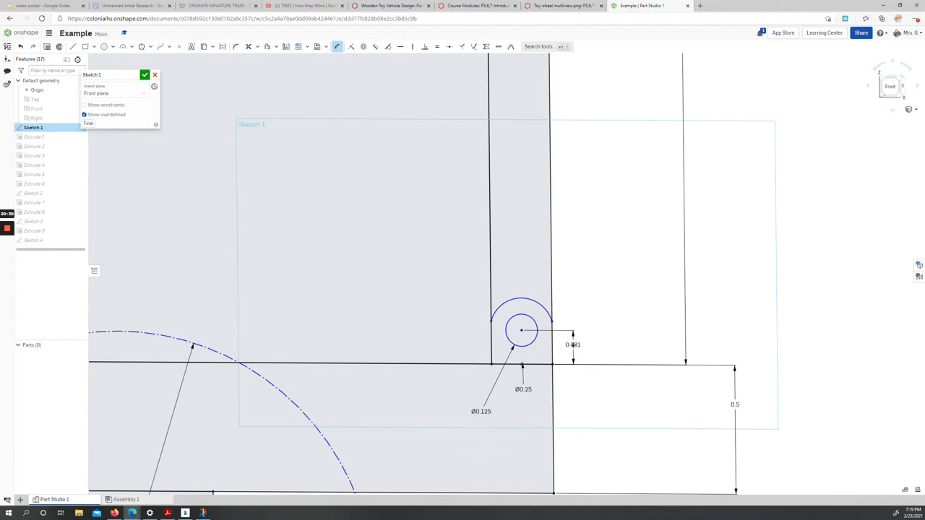
pyautogui.click(643, 330)
pyautogui.press('Return')
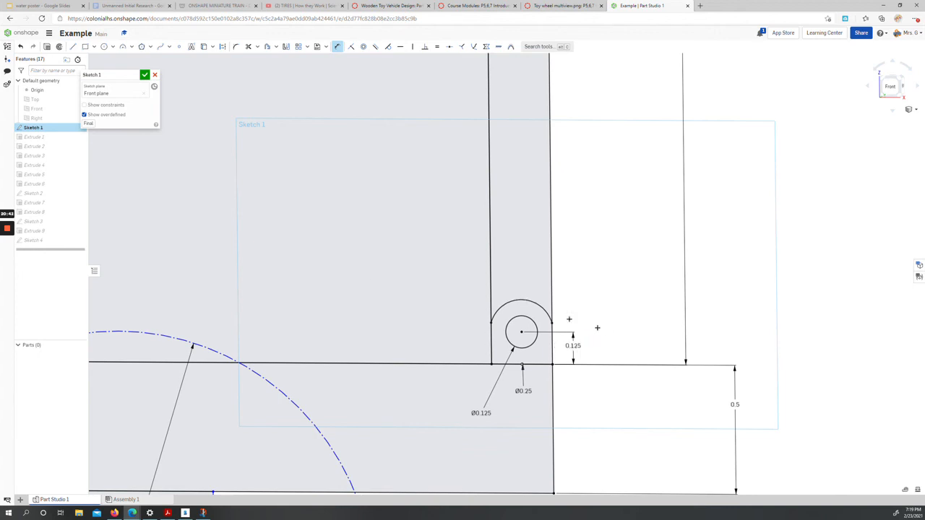
pyautogui.click(145, 75)
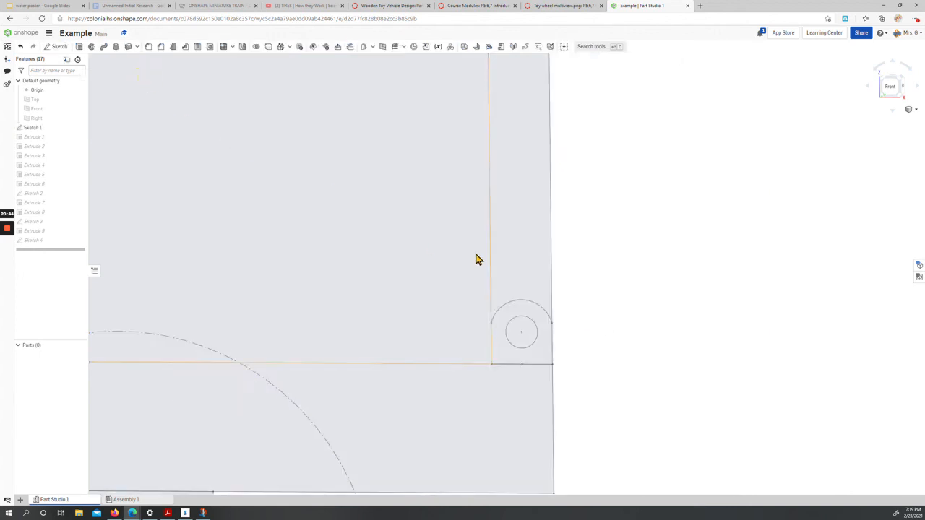
# Reopen the rear door's side-face sketch and draw a 0.25 in circle concentric with the projected hinge hole, reaching the base's top edge.
pyautogui.moveTo(571, 341); pyautogui.dragTo(547, 335, button='right')
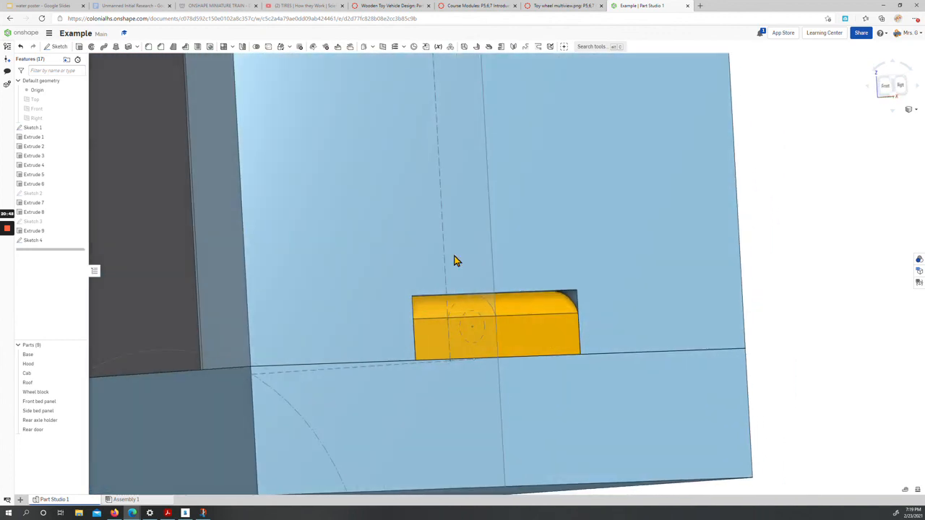
pyautogui.moveTo(421, 283)
pyautogui.mouseDown(button='right')
pyautogui.moveTo(405, 268)
pyautogui.moveTo(423, 272)
pyautogui.mouseUp(button='right')
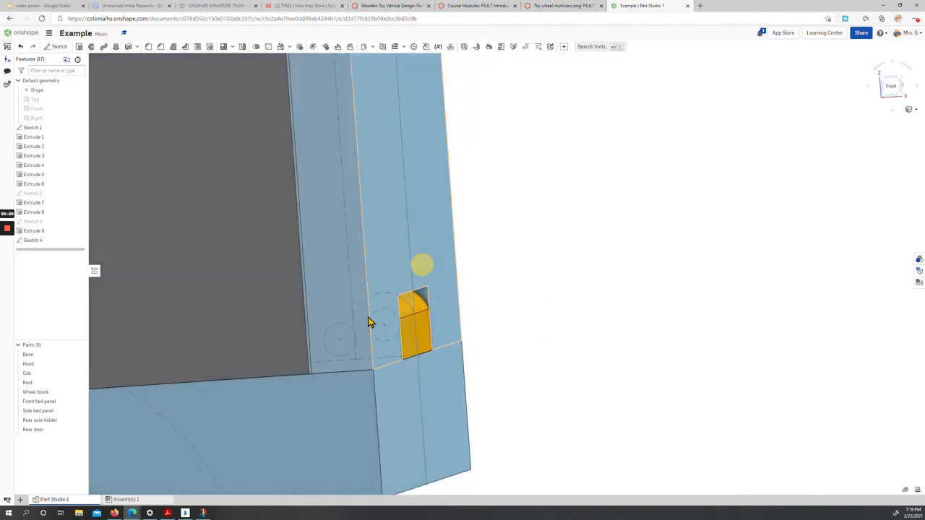
pyautogui.doubleClick(42, 241)
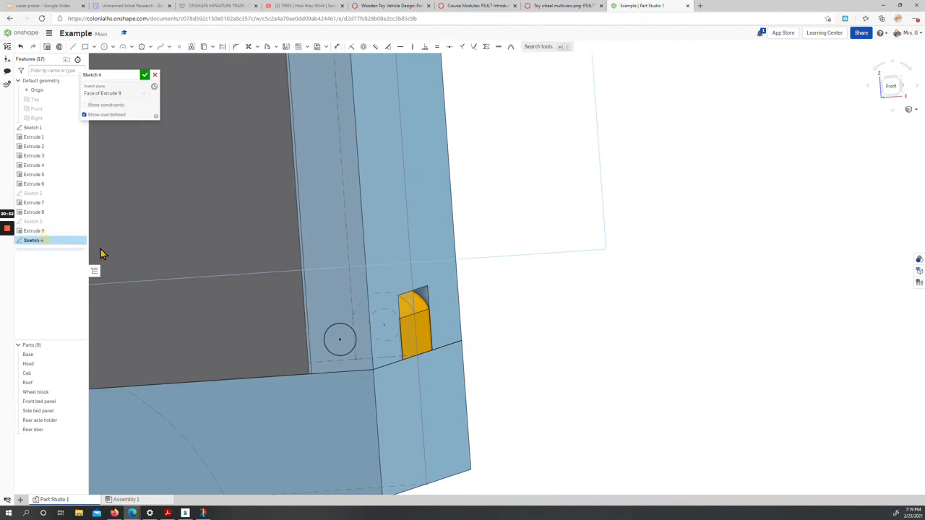
pyautogui.moveTo(295, 320); pyautogui.dragTo(306, 318, button='right')
pyautogui.moveTo(553, 329); pyautogui.dragTo(535, 337, button='right')
pyautogui.moveTo(550, 336); pyautogui.dragTo(609, 324, button='middle')
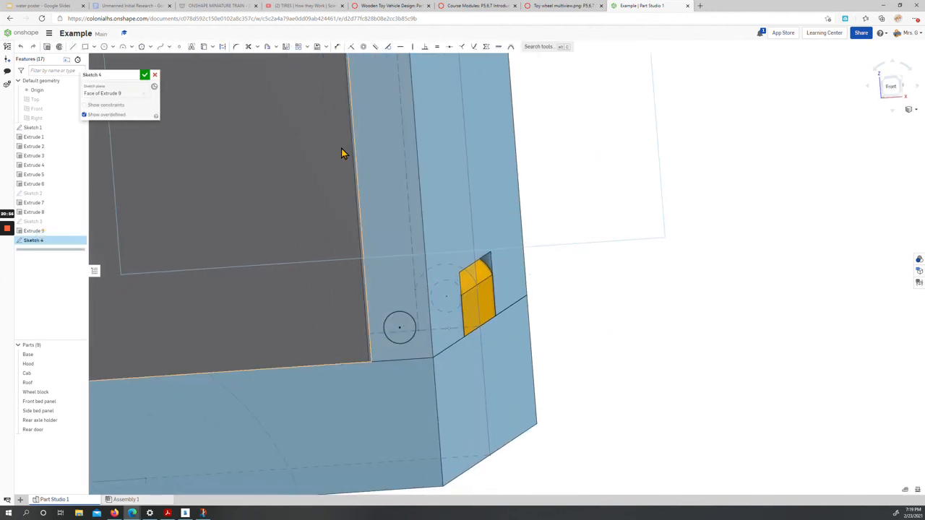
pyautogui.press('n')
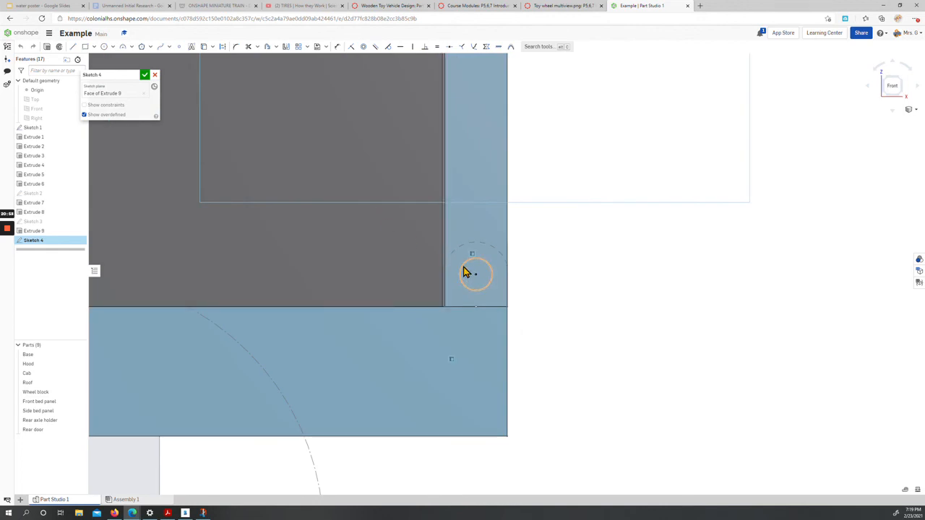
pyautogui.click(476, 307)
pyautogui.scroll(5, 479, 304)
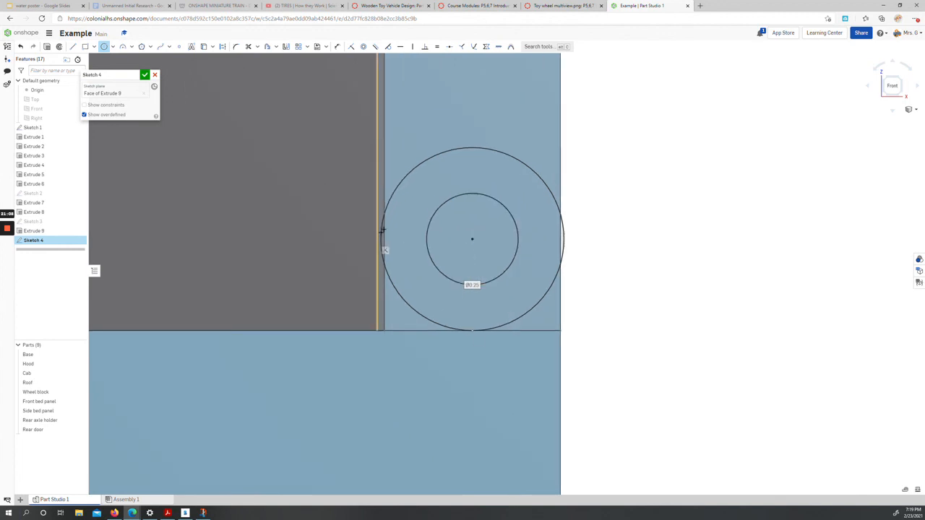
pyautogui.scroll(2, 402, 204)
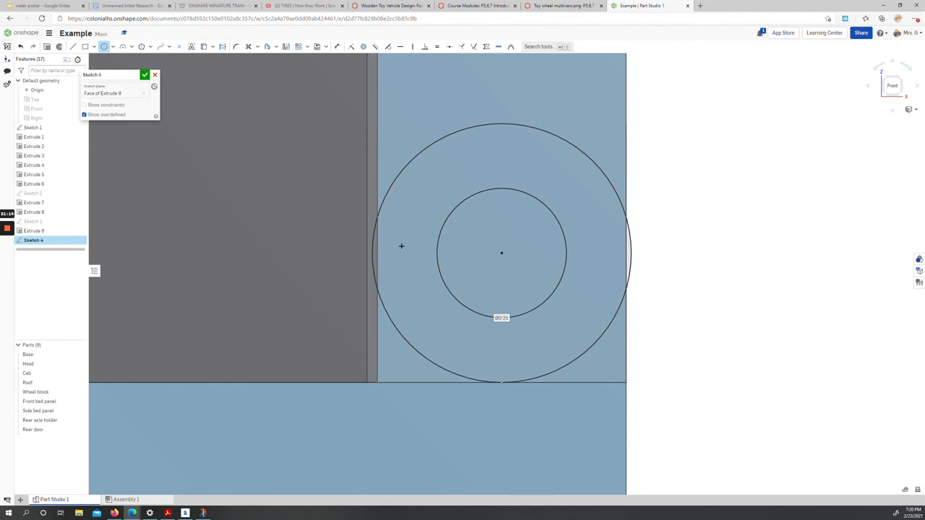
# Replace the outer circle with a 0.24 in one concentric with the hinge hole, and project the rear door face's edges into the sketch.
pyautogui.click(435, 259)
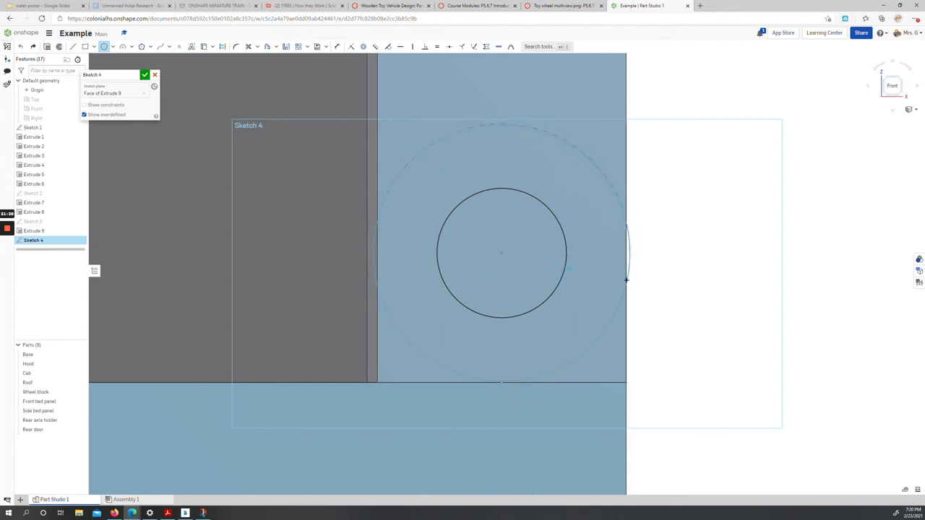
pyautogui.click(626, 253)
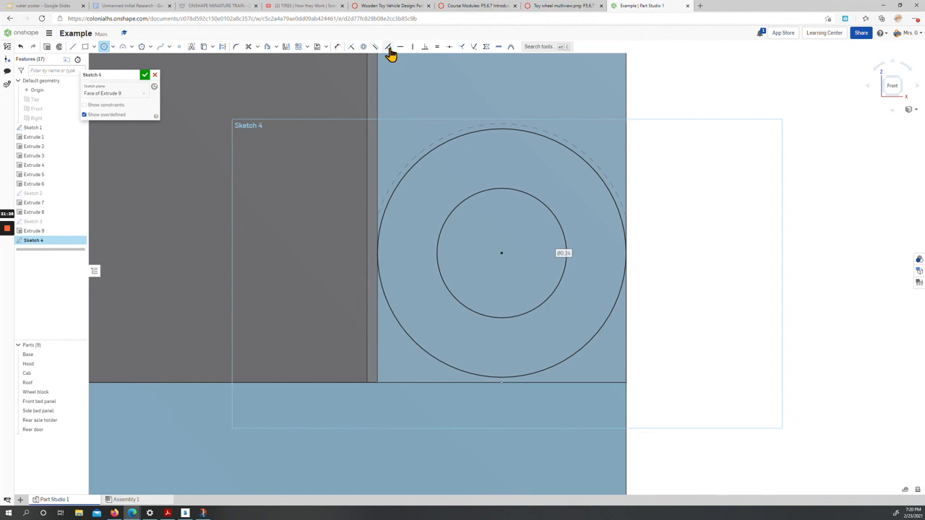
pyautogui.click(203, 47)
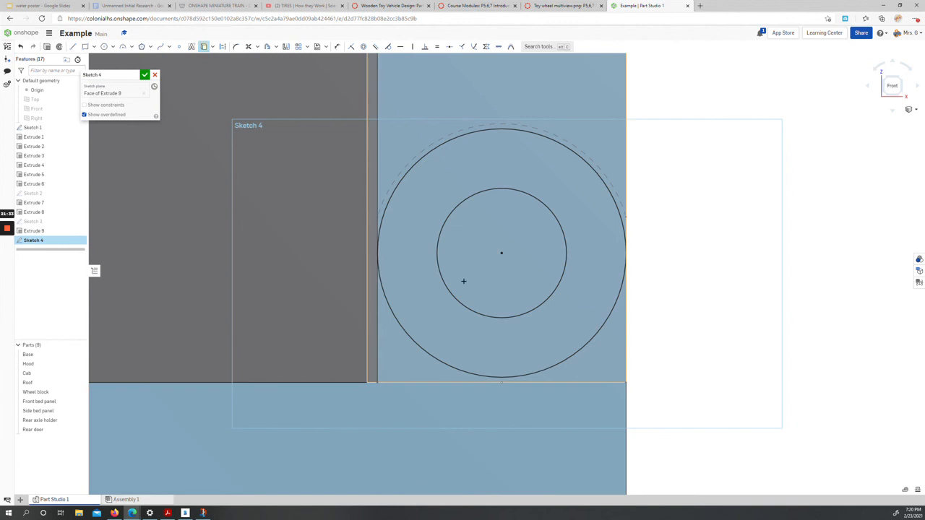
pyautogui.click(434, 316)
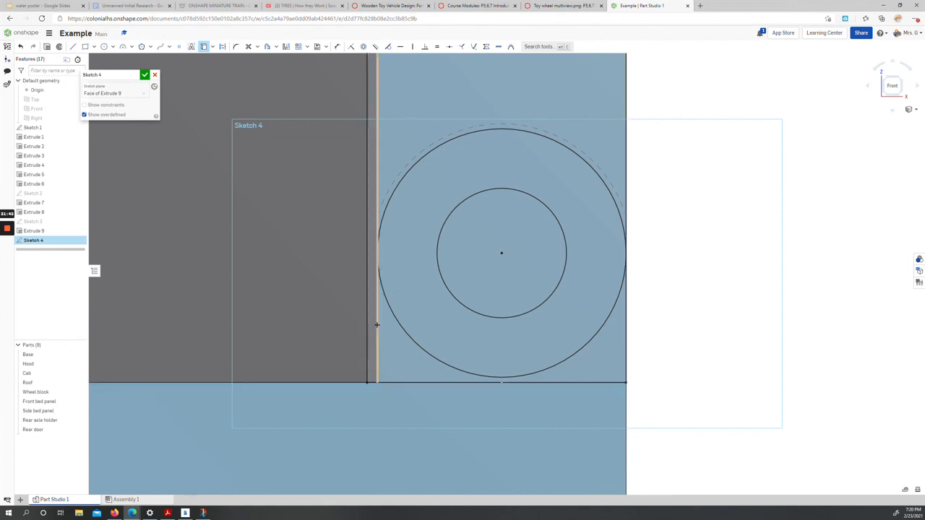
pyautogui.scroll(-10, 384, 365)
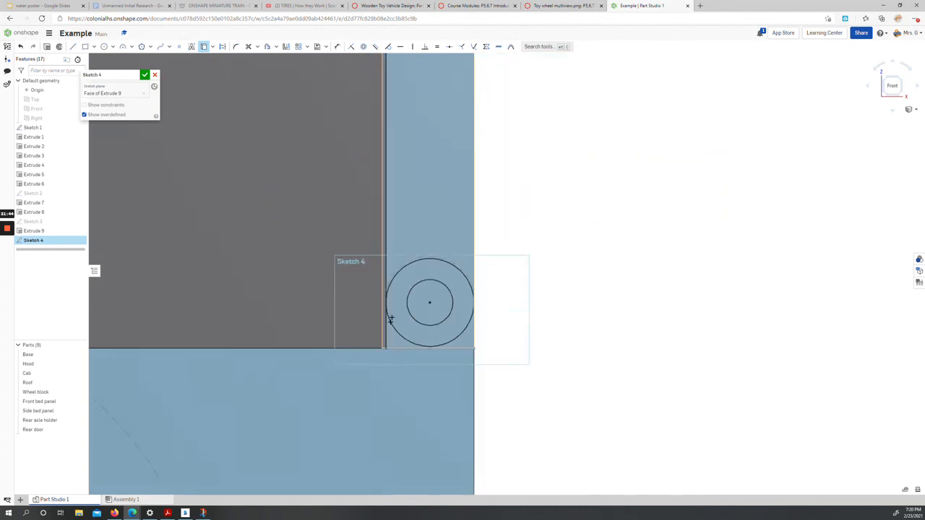
pyautogui.scroll(5, 396, 297)
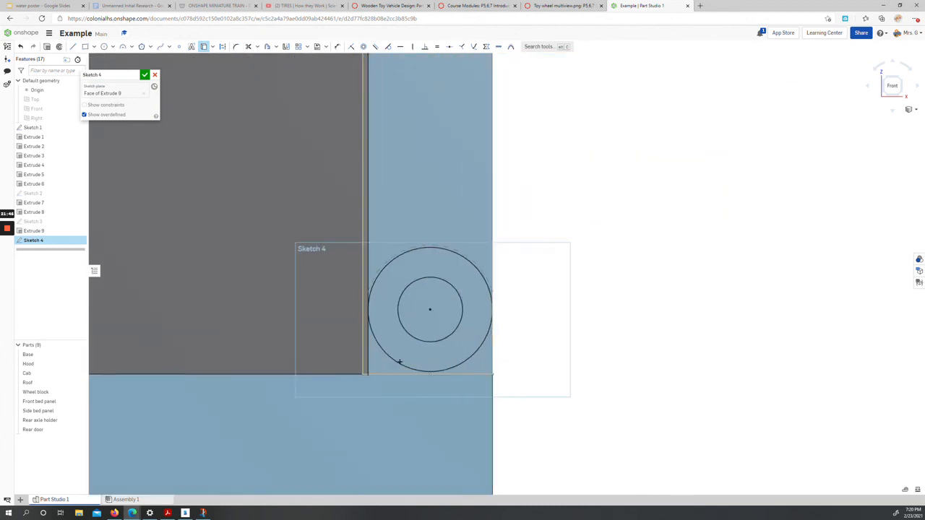
pyautogui.scroll(2, 400, 362)
pyautogui.click(518, 365)
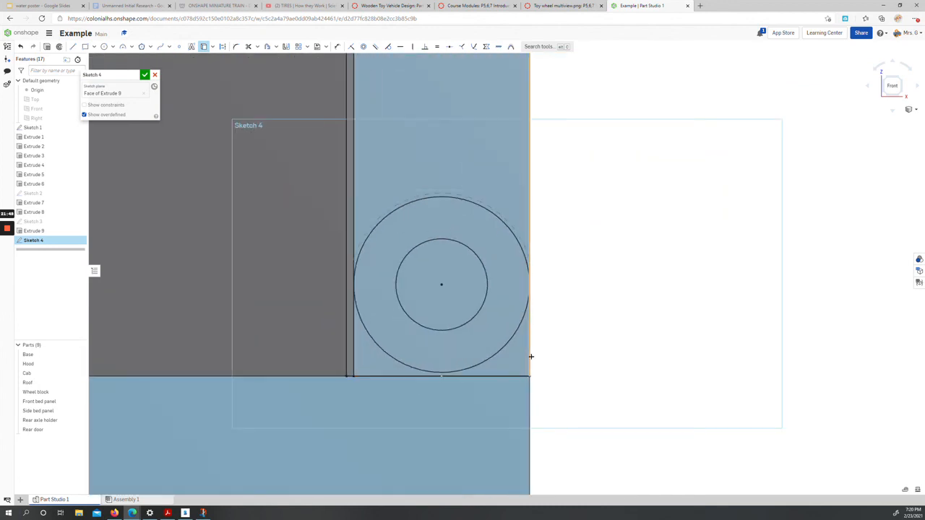
# Trim away the upper half of the 0.24 in circle and finish the sketch.
pyautogui.click(248, 47)
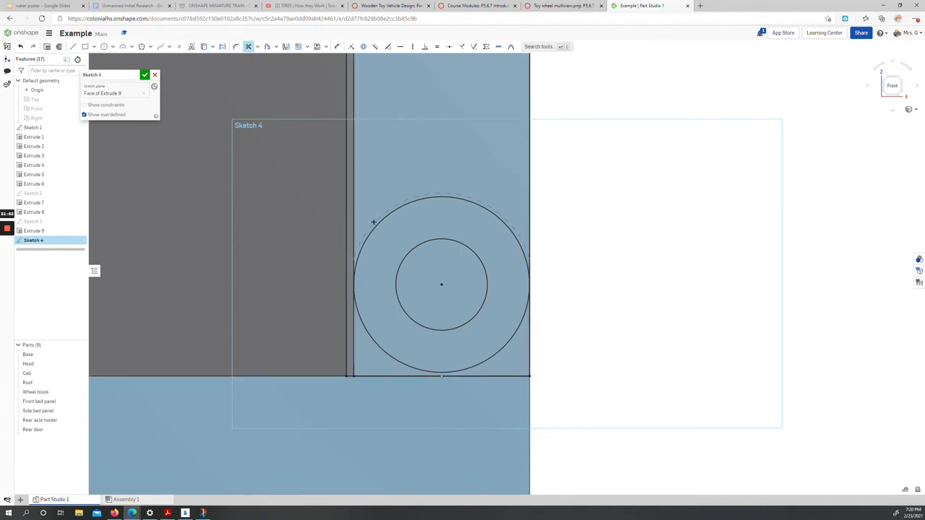
pyautogui.click(378, 224)
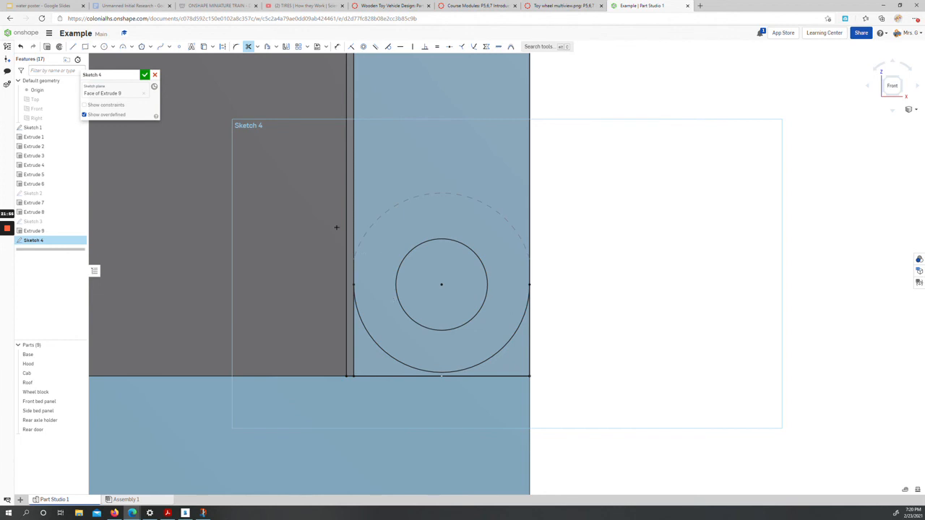
pyautogui.click(145, 75)
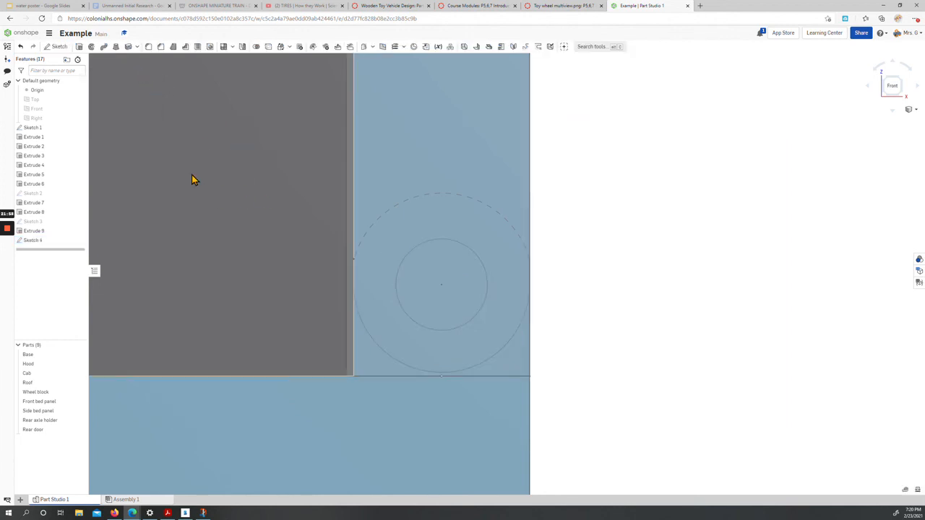
# Extrude the hinge hole and the corner regions below the arc as a Remove cut on the rear door, Through all.
pyautogui.click(80, 48)
pyautogui.click(433, 365)
pyautogui.click(439, 285)
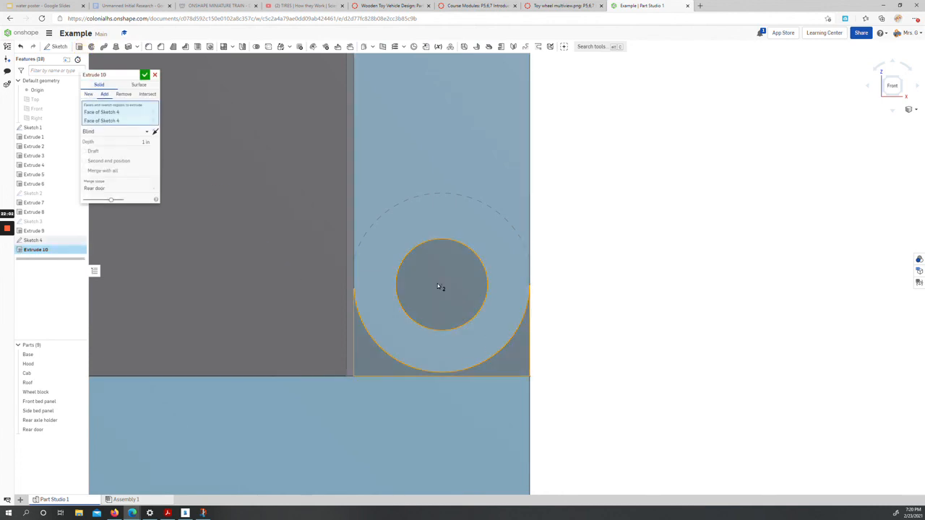
pyautogui.moveTo(499, 312); pyautogui.dragTo(528, 315, button='right')
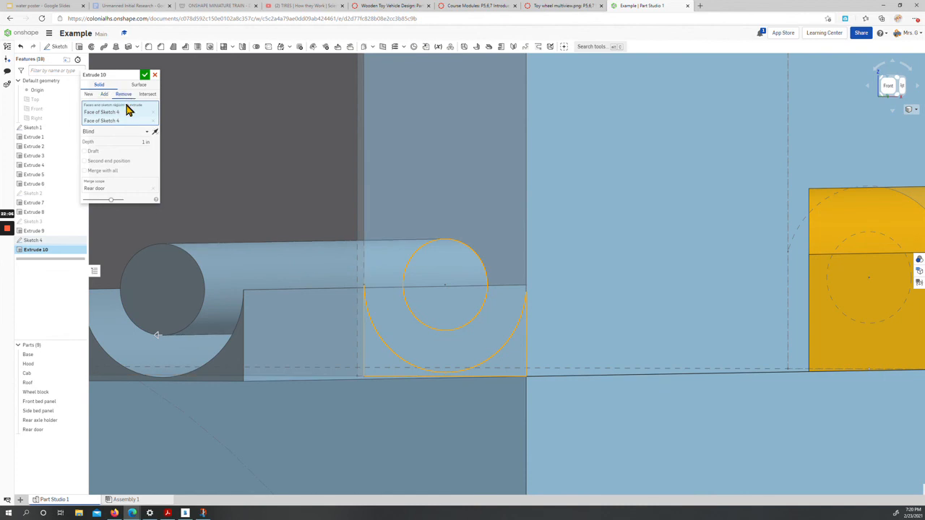
pyautogui.click(123, 94)
pyautogui.click(110, 134)
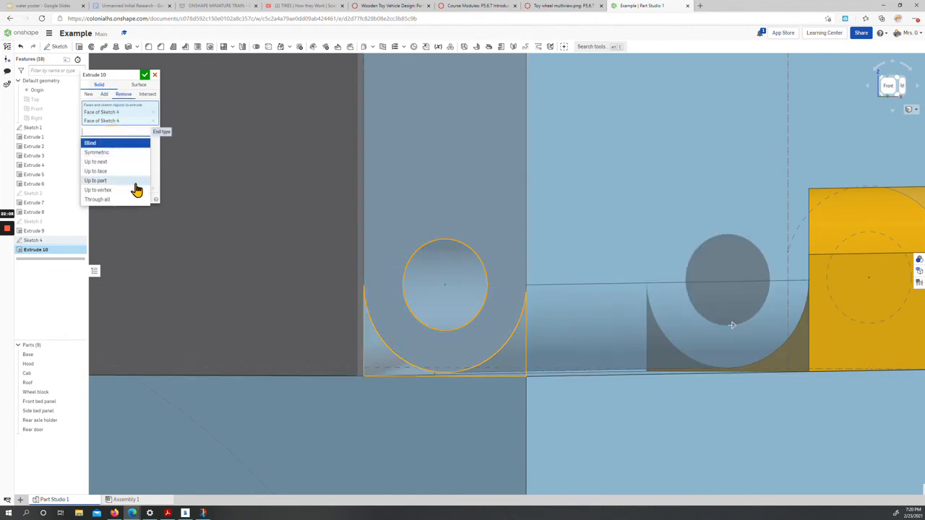
pyautogui.click(111, 203)
# Examine the Through all cut preview along the hinge hole and lower corners from several angles, and accept the cut.
pyautogui.scroll(-4, 599, 325)
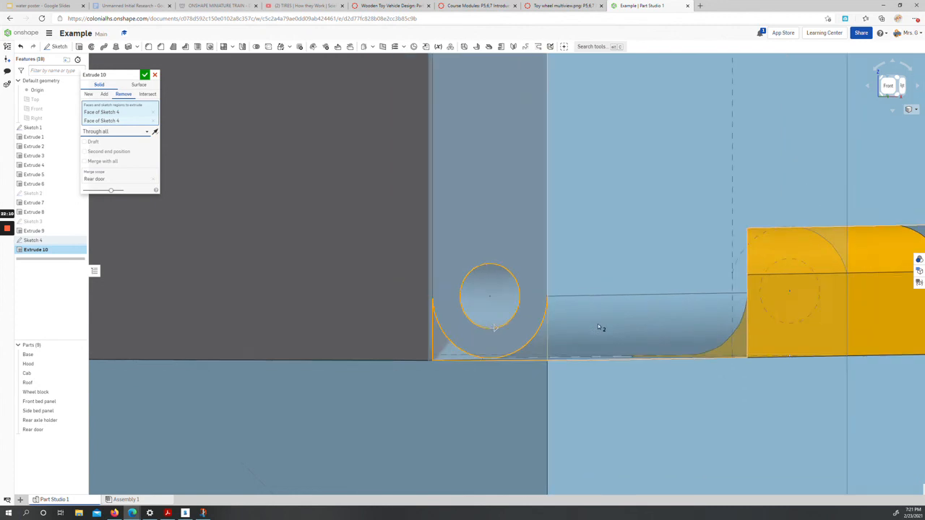
pyautogui.moveTo(761, 347); pyautogui.dragTo(624, 355, button='right')
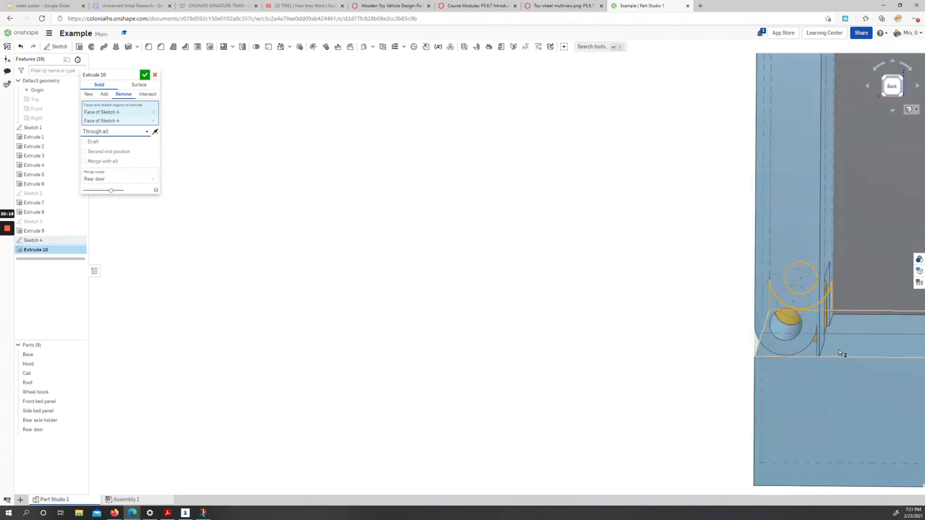
pyautogui.scroll(2, 824, 345)
pyautogui.scroll(2, 832, 345)
pyautogui.moveTo(806, 350); pyautogui.dragTo(826, 347, button='right')
pyautogui.scroll(-6, 549, 318)
pyautogui.moveTo(385, 321); pyautogui.dragTo(529, 327, button='right')
pyautogui.scroll(3, 370, 324)
pyautogui.scroll(3, 368, 325)
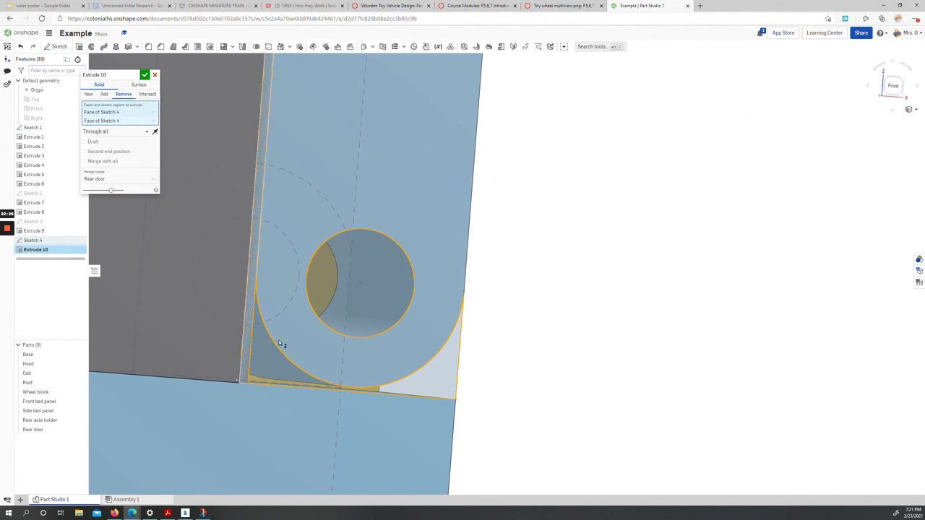
pyautogui.moveTo(246, 378); pyautogui.dragTo(234, 270, button='right')
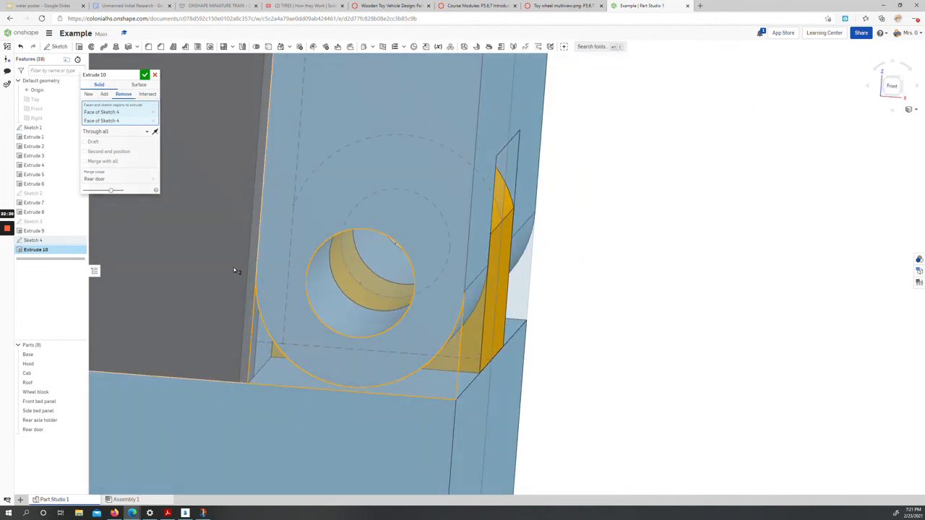
pyautogui.moveTo(268, 299); pyautogui.dragTo(342, 264, button='right')
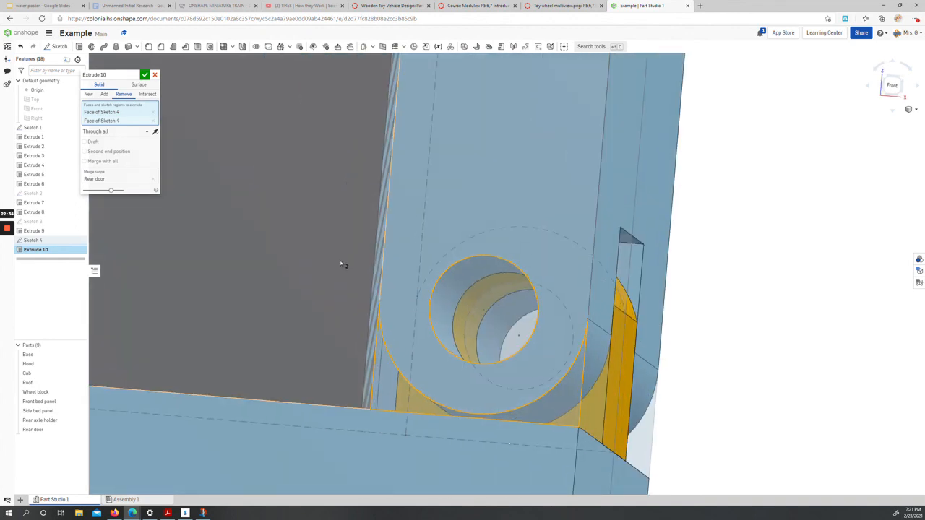
pyautogui.click(894, 87)
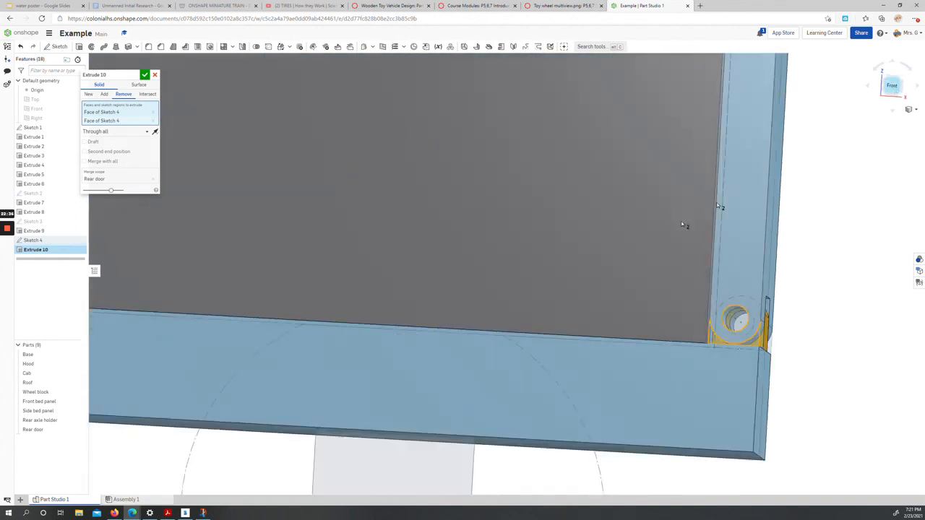
pyautogui.scroll(2, 712, 348)
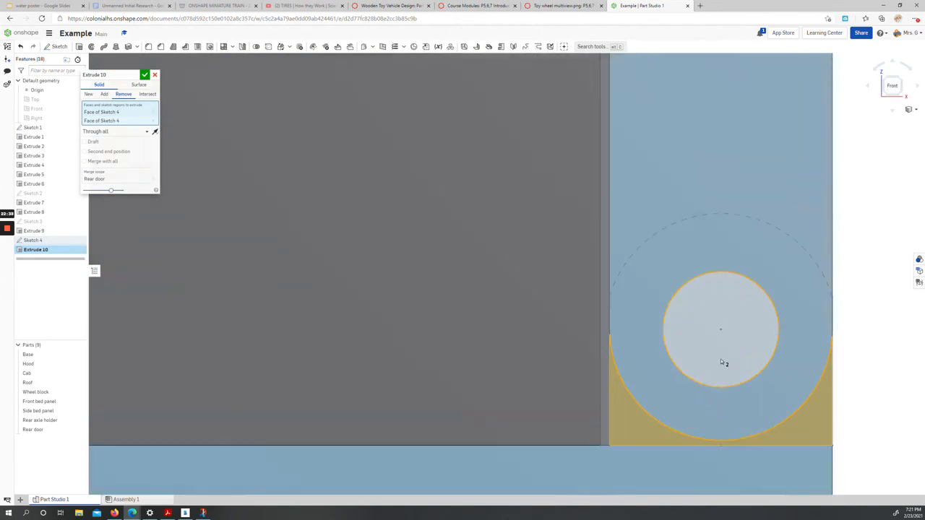
pyautogui.scroll(2, 665, 310)
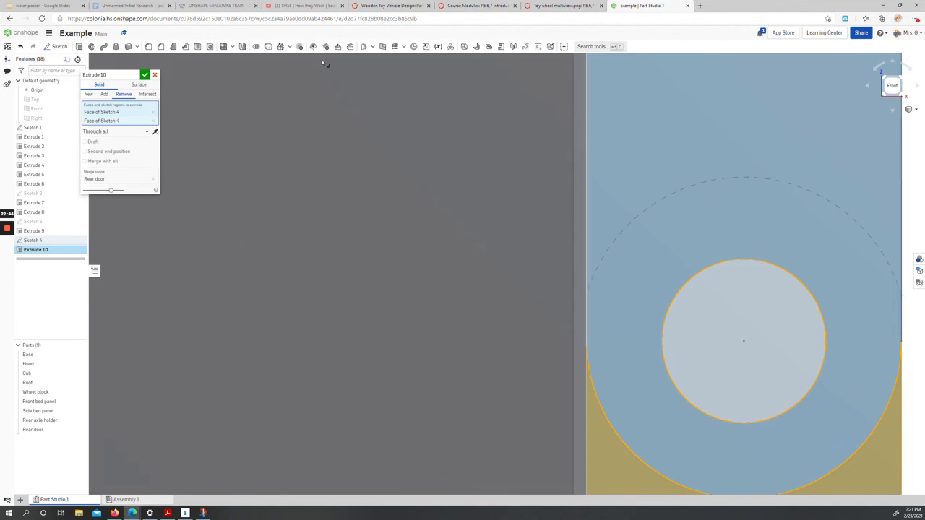
pyautogui.click(145, 76)
# Reopen the rear door's side-face sketch to examine its outline against the surrounding parts, and leave it without changes.
pyautogui.scroll(-1, 611, 292)
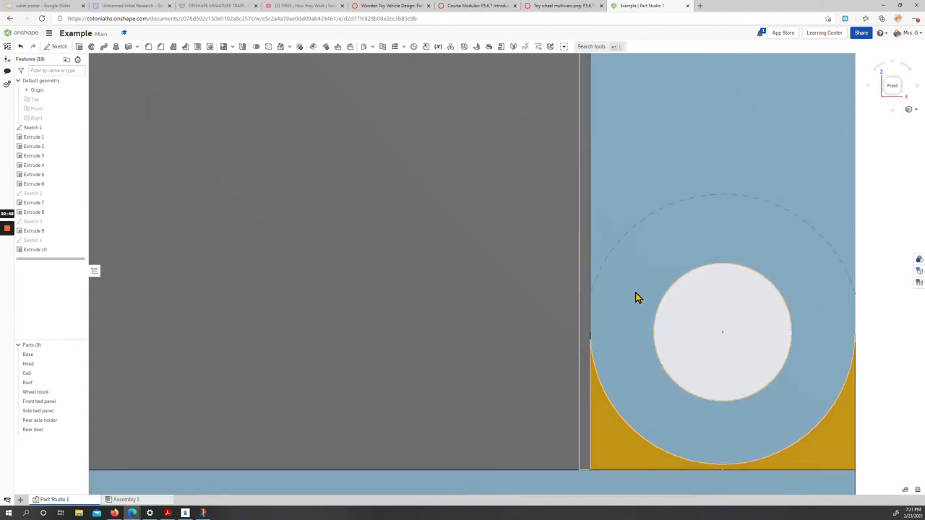
pyautogui.moveTo(636, 307); pyautogui.dragTo(535, 292, button='middle')
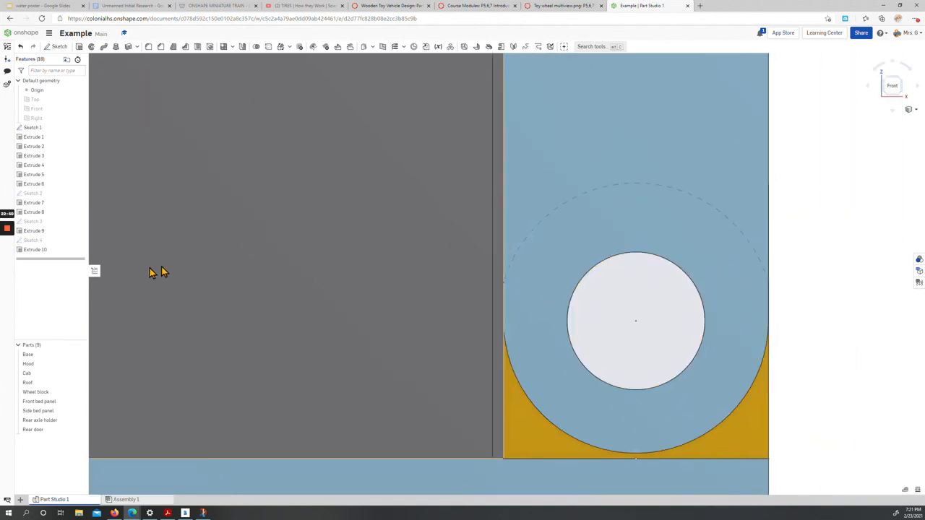
pyautogui.click(33, 241)
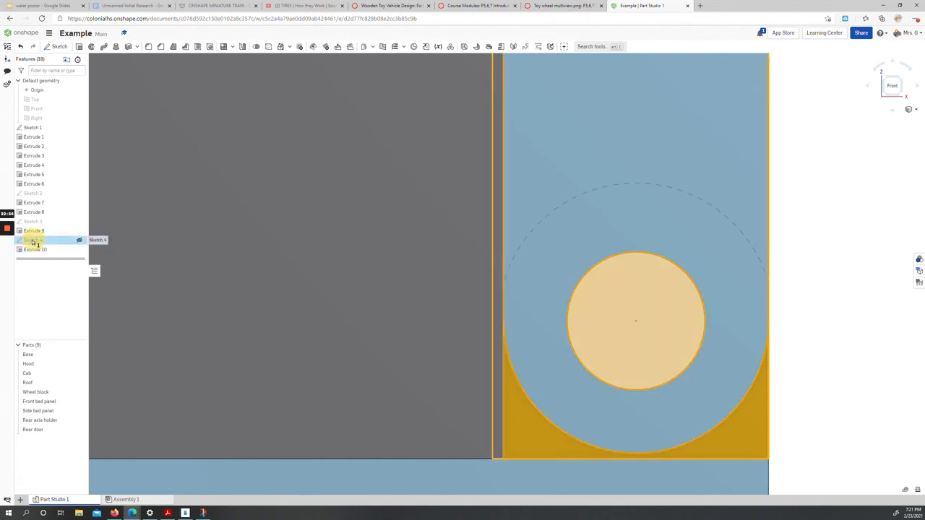
pyautogui.doubleClick(33, 241)
pyautogui.scroll(-8, 597, 309)
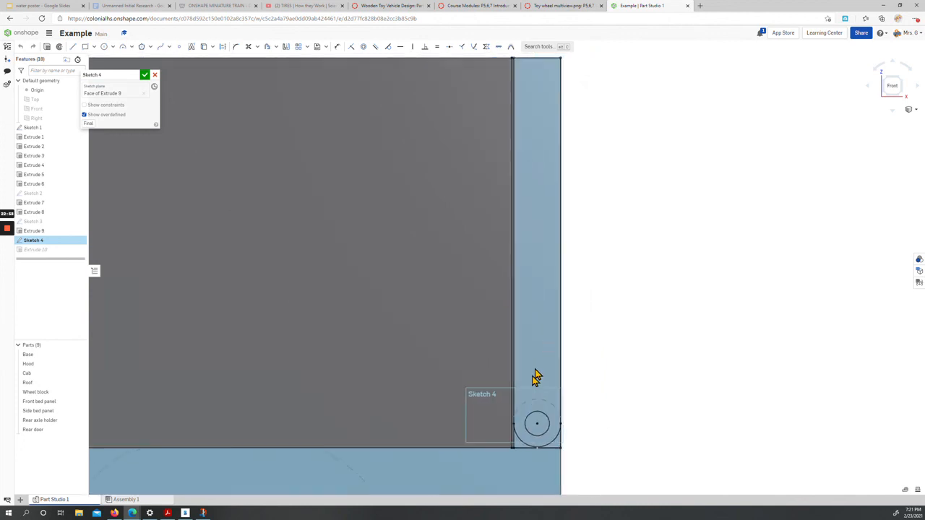
pyautogui.moveTo(493, 163); pyautogui.dragTo(495, 182, button='right')
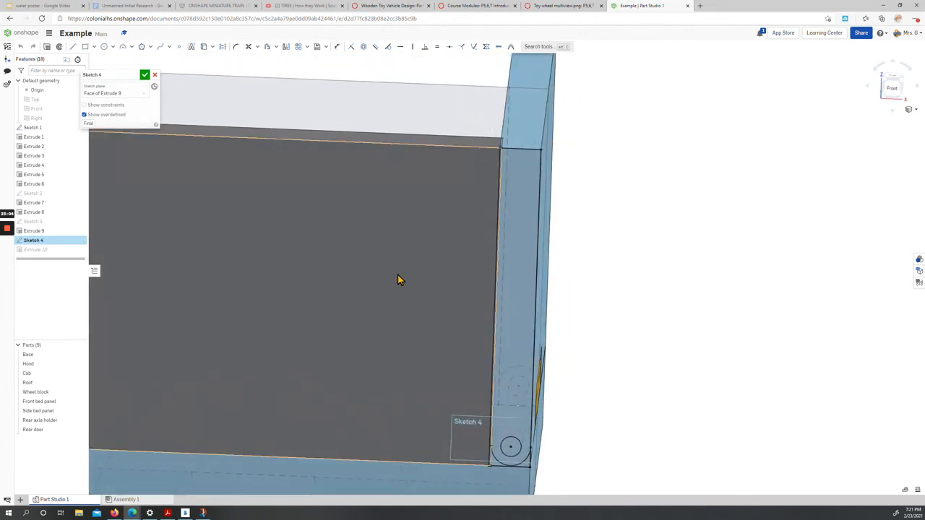
pyautogui.scroll(-2, 399, 280)
pyautogui.moveTo(304, 304); pyautogui.dragTo(339, 305, button='right')
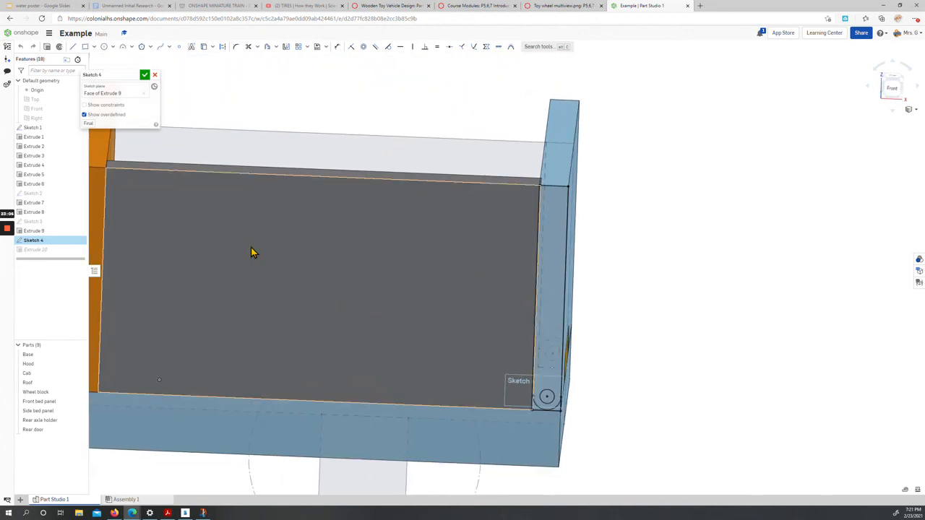
pyautogui.click(155, 76)
# Edit the rear door's extrusion, keeping the Blind end type, and set its depth to 0.24 in.
pyautogui.moveTo(449, 246); pyautogui.dragTo(457, 255, button='right')
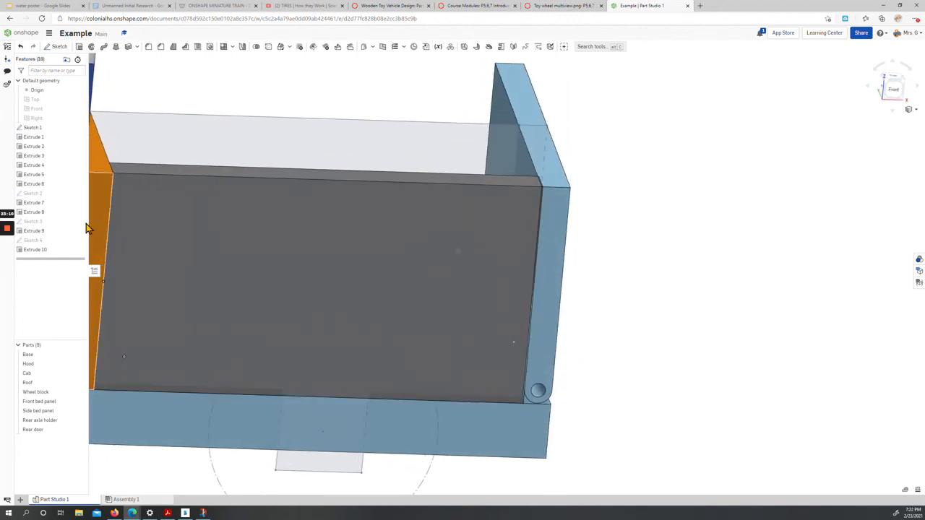
pyautogui.doubleClick(31, 231)
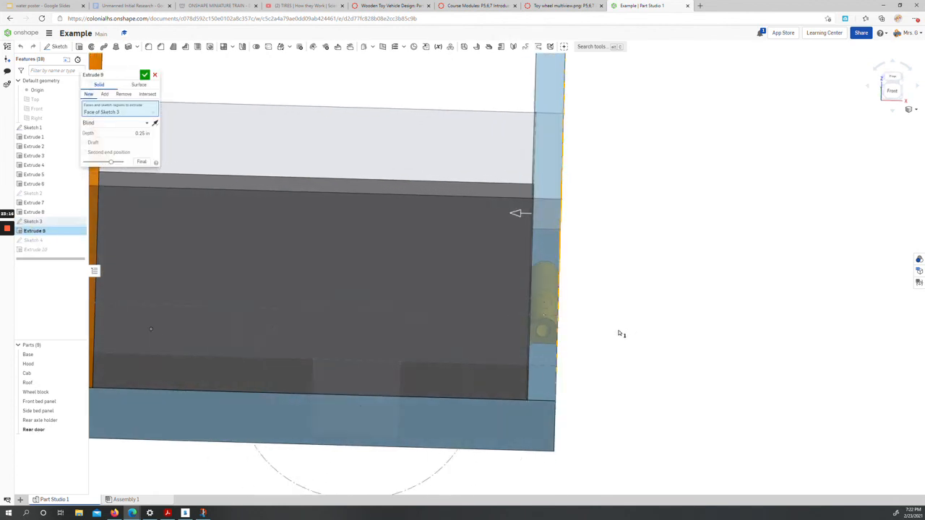
pyautogui.click(118, 122)
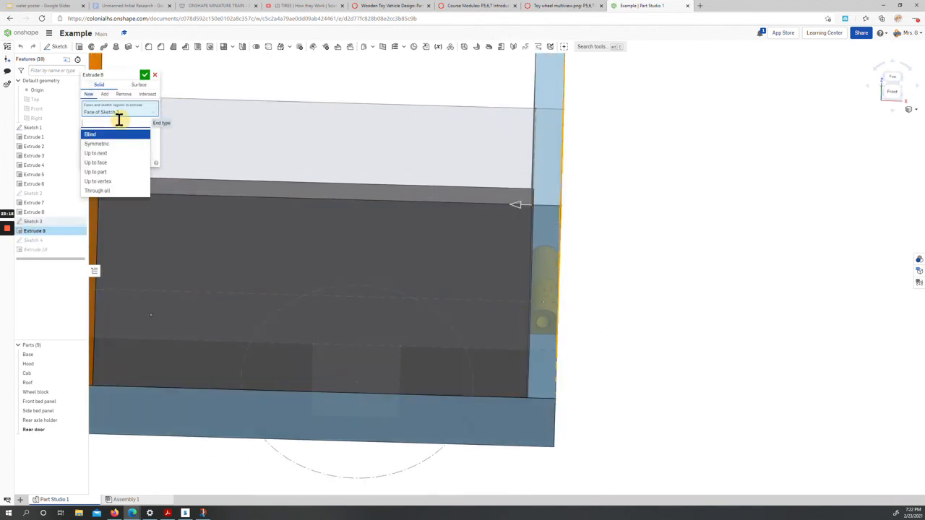
pyautogui.click(116, 152)
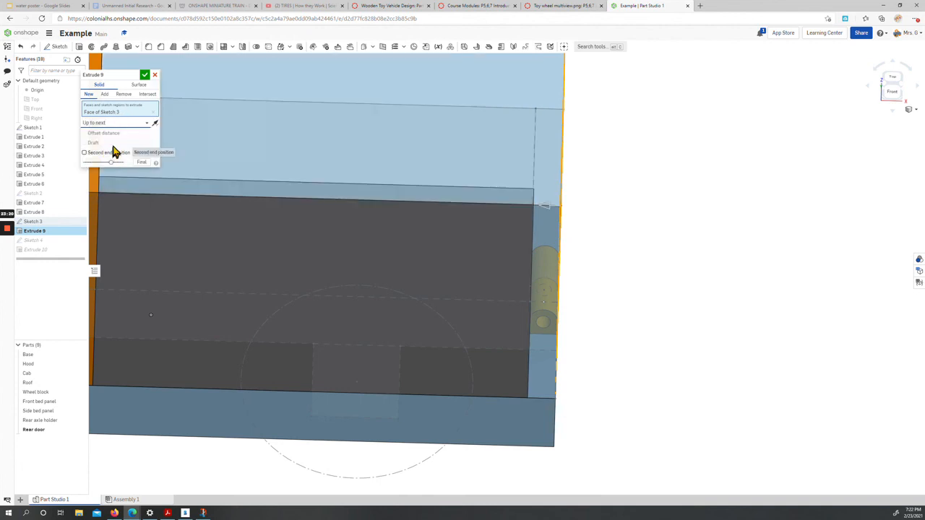
pyautogui.click(113, 124)
pyautogui.click(114, 135)
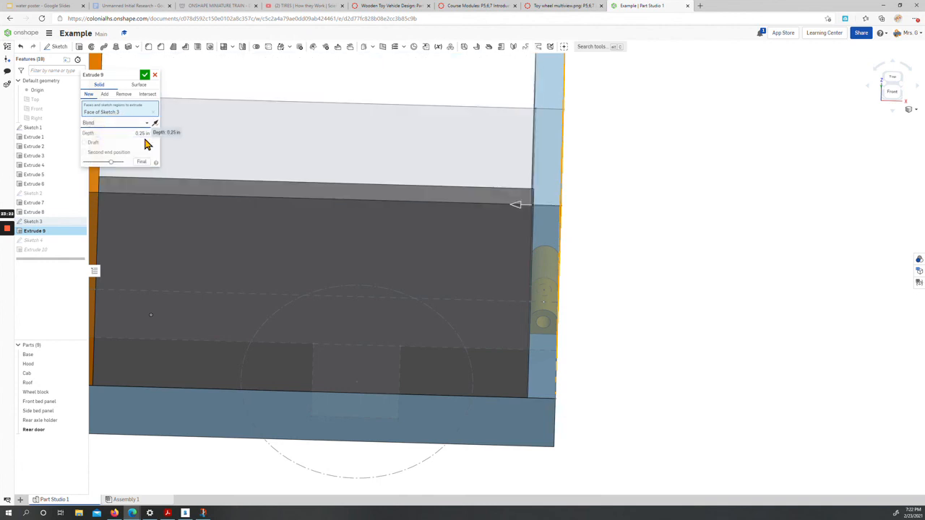
pyautogui.click(141, 134)
pyautogui.click(145, 136)
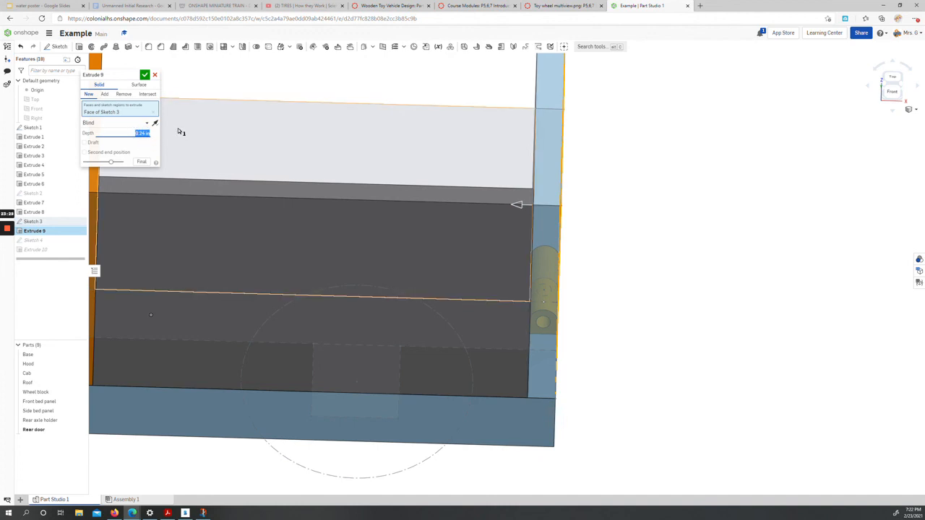
pyautogui.moveTo(639, 251); pyautogui.dragTo(506, 253, button='right')
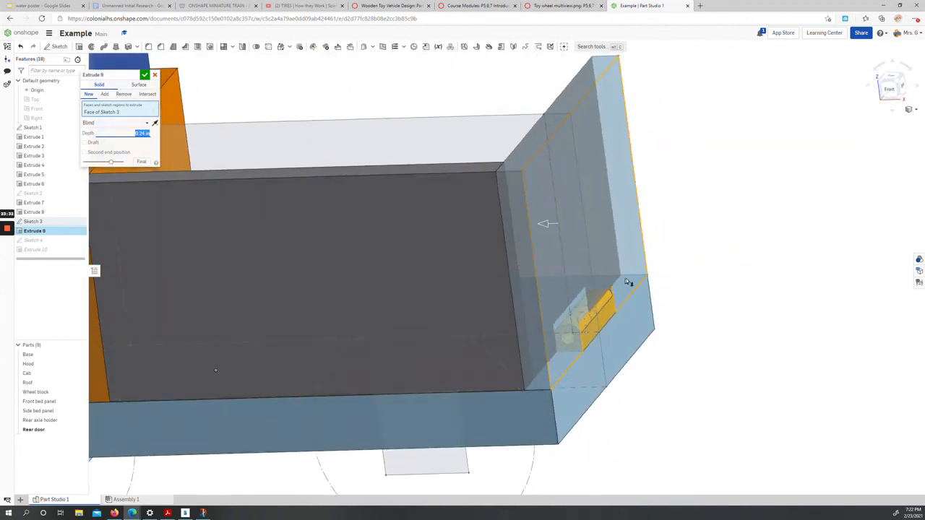
pyautogui.click(145, 75)
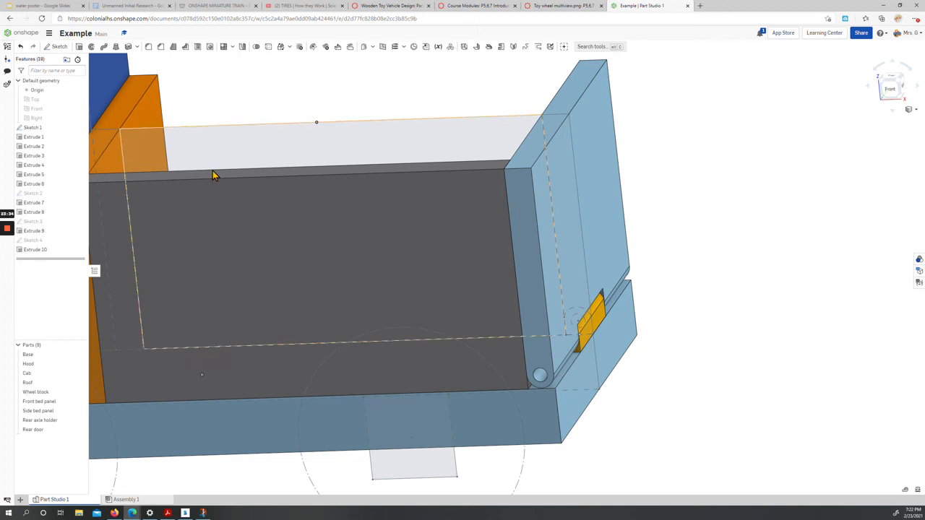
# Extrude the hinge circle at the rear door's lower corner as a new part, symmetric with a 3 in depth.
pyautogui.moveTo(702, 250); pyautogui.dragTo(728, 251, button='right')
pyautogui.moveTo(598, 311)
pyautogui.mouseDown(button='right')
pyautogui.moveTo(611, 304)
pyautogui.moveTo(603, 305)
pyautogui.mouseUp(button='right')
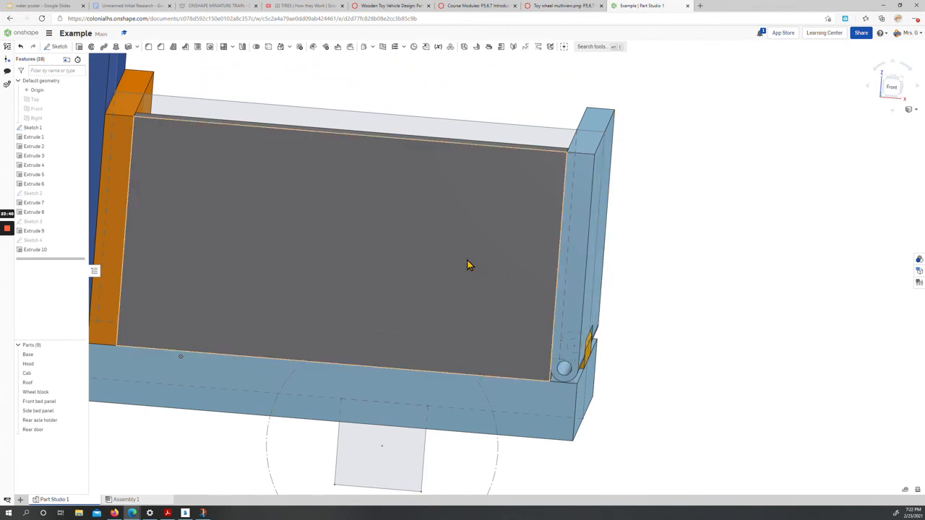
pyautogui.moveTo(619, 282); pyautogui.dragTo(660, 279, button='right')
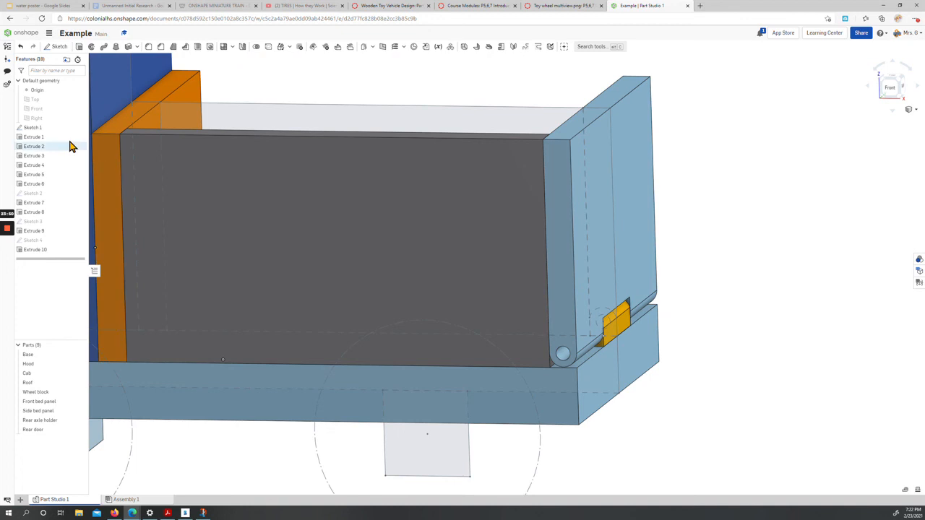
pyautogui.scroll(-2, 377, 278)
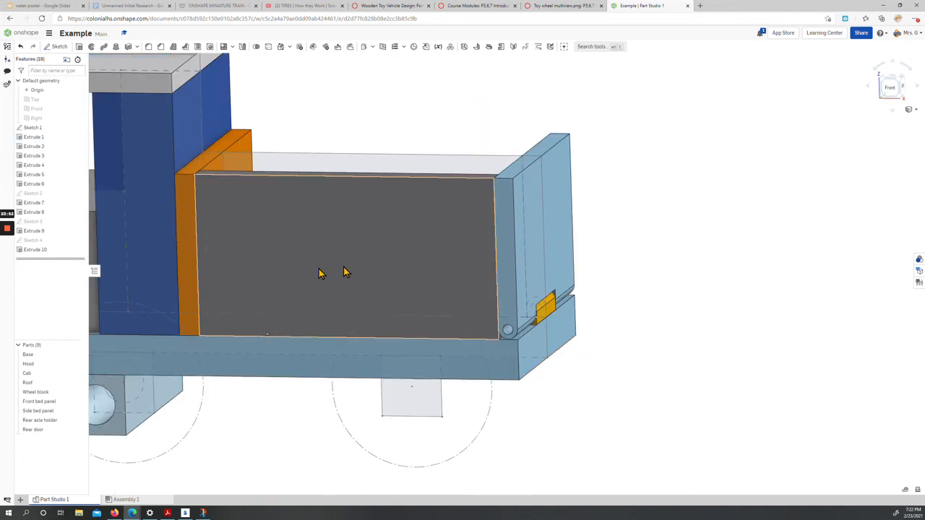
pyautogui.moveTo(320, 273); pyautogui.dragTo(466, 271, button='middle')
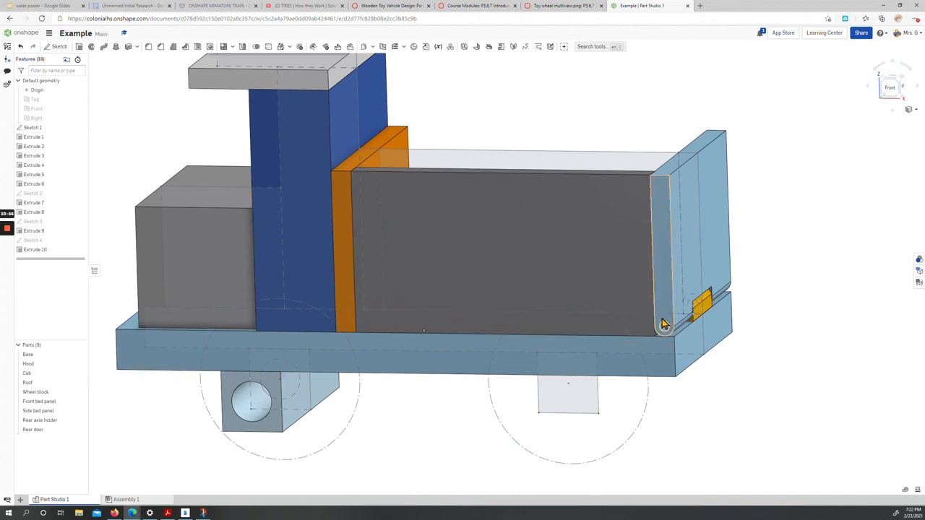
pyautogui.click(79, 49)
pyautogui.moveTo(685, 387); pyautogui.dragTo(698, 382, button='right')
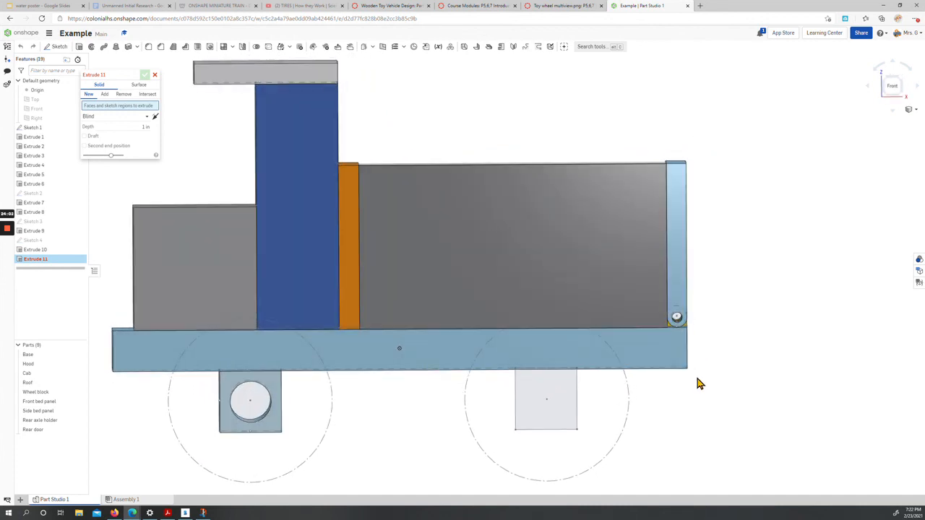
pyautogui.click(677, 318)
pyautogui.moveTo(764, 345); pyautogui.dragTo(700, 352, button='right')
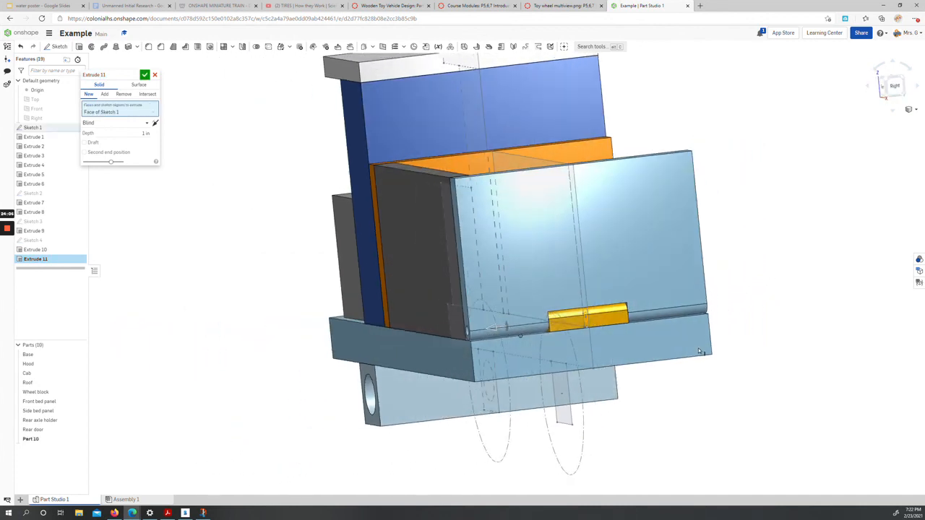
pyautogui.click(137, 124)
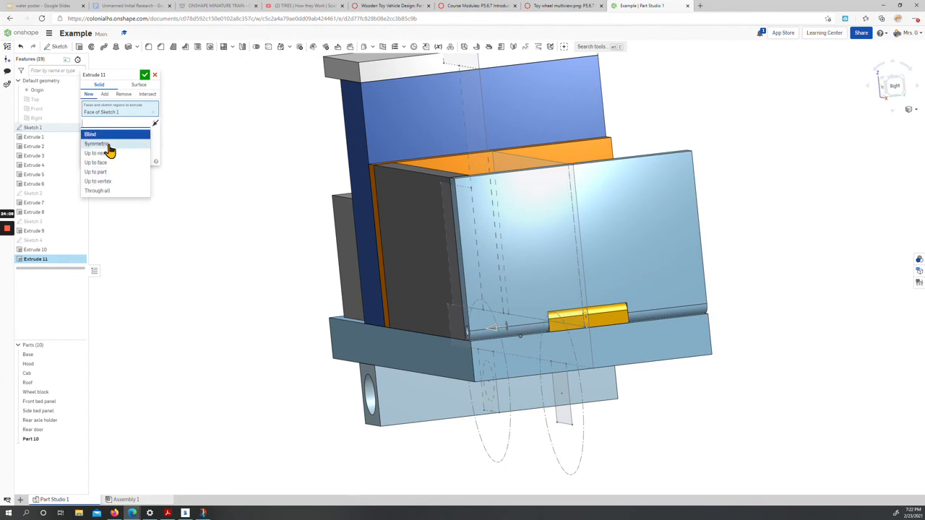
pyautogui.click(107, 144)
pyautogui.click(143, 133)
pyautogui.write('3')
pyautogui.press('Return')
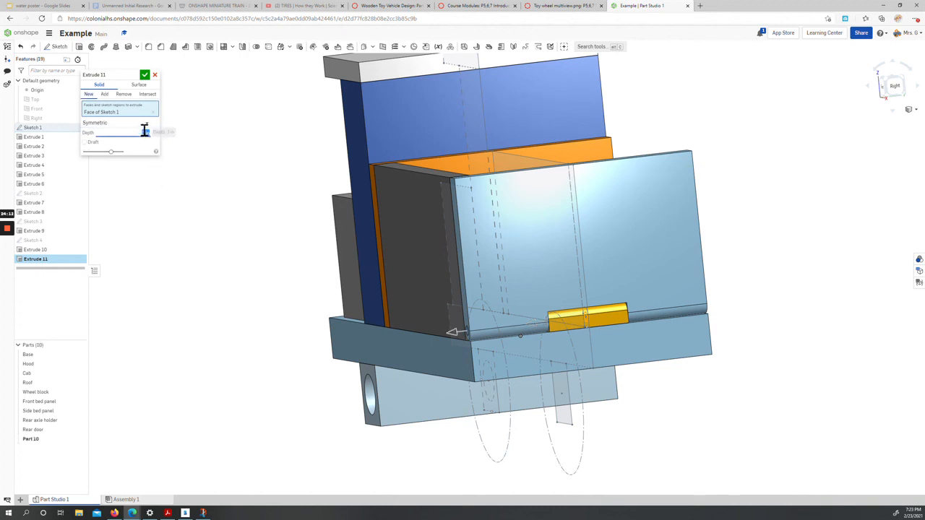
pyautogui.click(144, 75)
# Rename the newly extruded hinge pin part as Rear axle.
pyautogui.rightClick(41, 442)
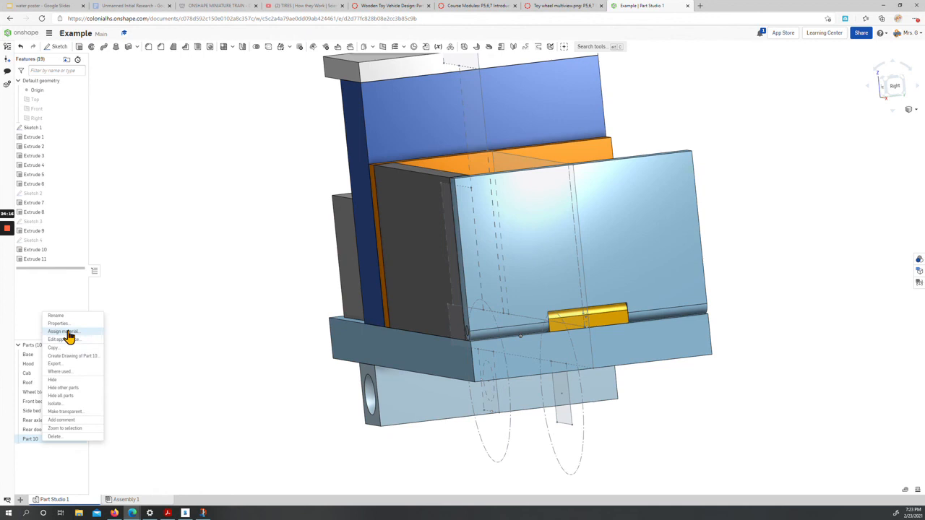
pyautogui.click(66, 321)
pyautogui.write('Rear axle')
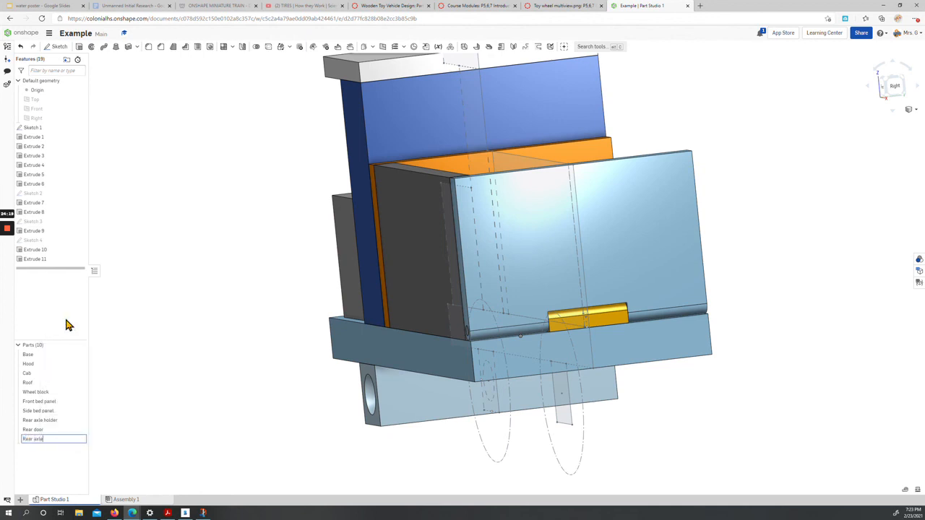
pyautogui.press('Return')
# Extrude the layout sketch circle in the wheel block's hole as a new part, symmetric with a 4.5 in depth.
pyautogui.moveTo(309, 373); pyautogui.dragTo(366, 369, button='right')
pyautogui.moveTo(186, 440); pyautogui.dragTo(330, 415, button='right')
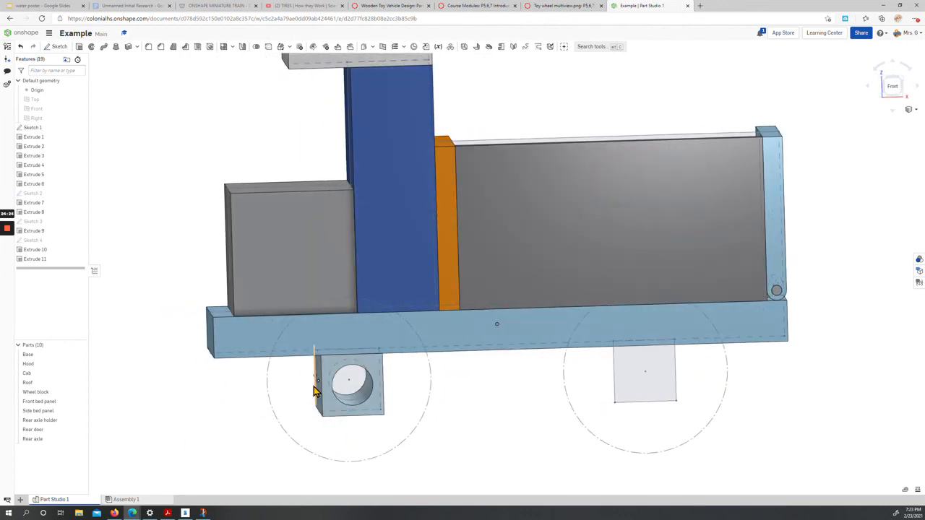
pyautogui.click(81, 47)
pyautogui.click(361, 393)
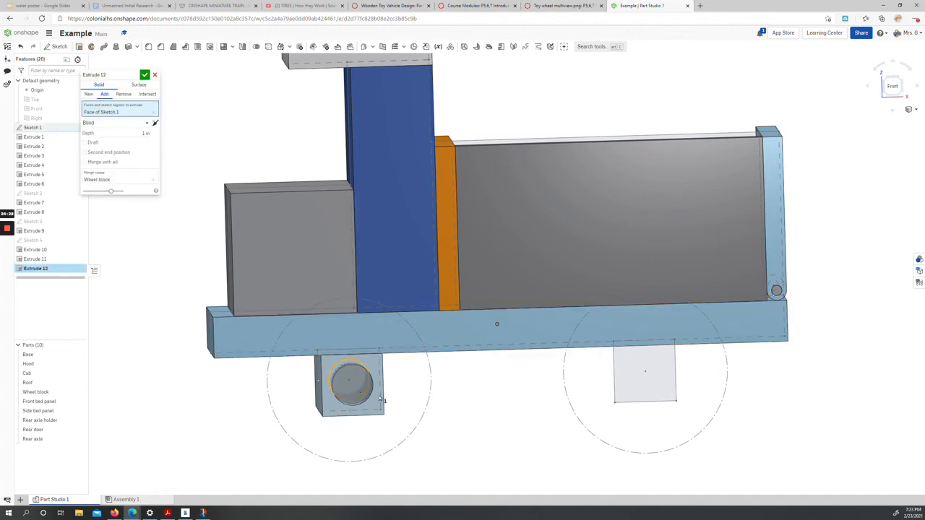
pyautogui.moveTo(415, 404); pyautogui.dragTo(441, 423, button='right')
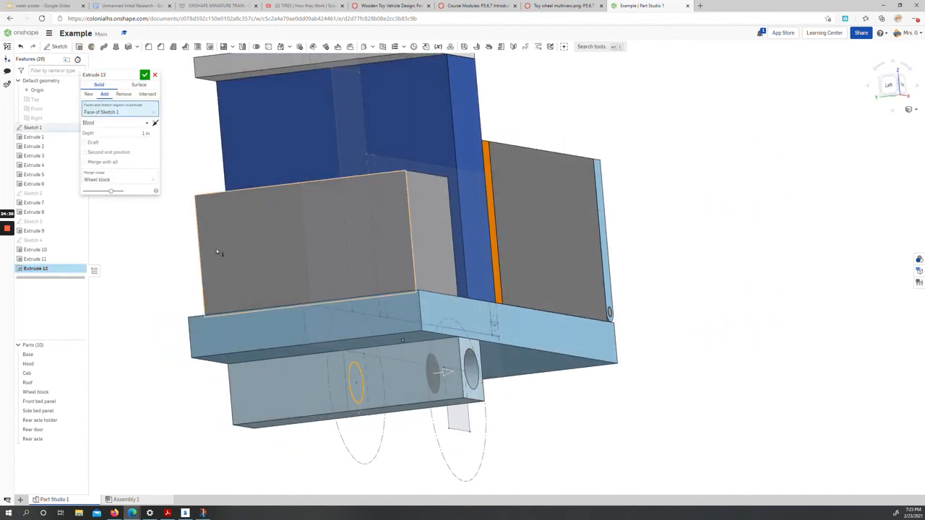
pyautogui.click(88, 94)
pyautogui.click(130, 125)
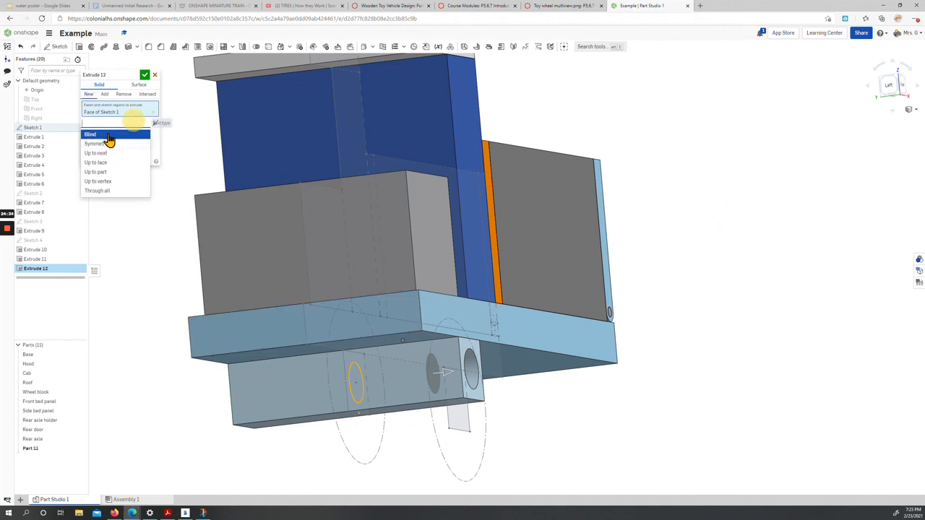
pyautogui.click(108, 146)
pyautogui.moveTo(509, 411); pyautogui.dragTo(506, 383, button='right')
pyautogui.click(146, 133)
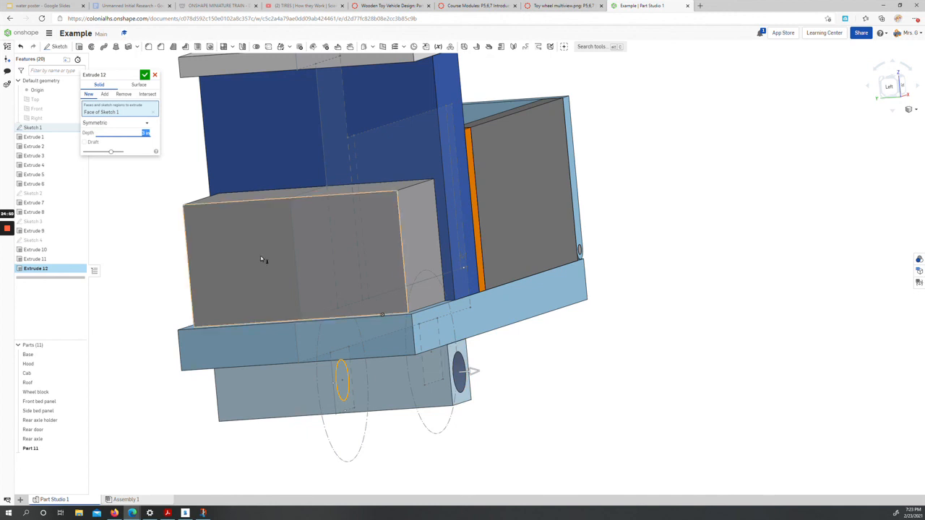
pyautogui.click(144, 133)
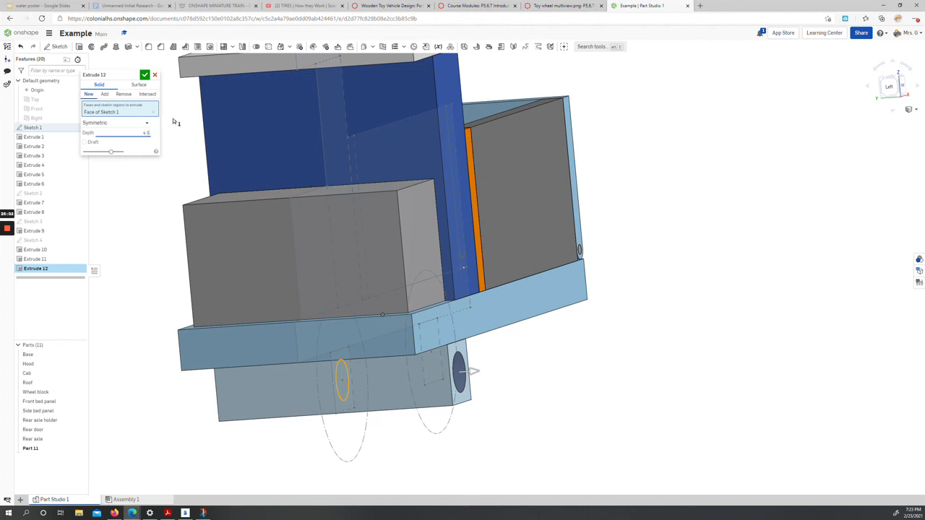
pyautogui.moveTo(127, 198)
pyautogui.mouseDown(button='right')
pyautogui.moveTo(143, 195)
pyautogui.moveTo(120, 202)
pyautogui.mouseUp(button='right')
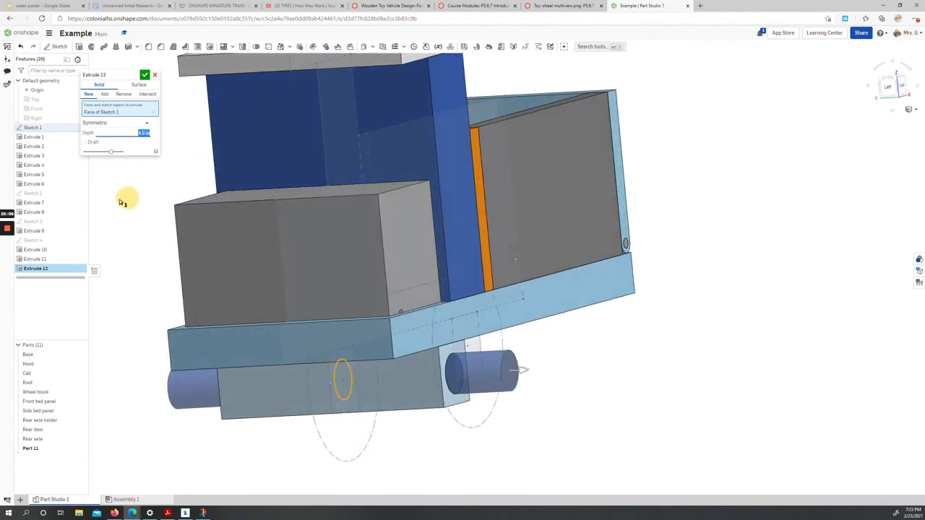
pyautogui.click(144, 74)
# Rename the new cylinder through the wheel block as Axle.
pyautogui.rightClick(32, 450)
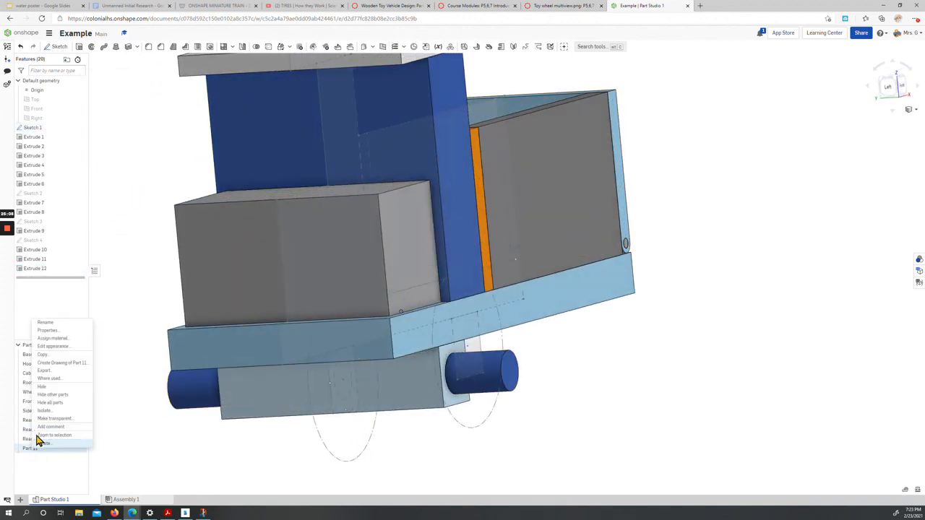
pyautogui.click(48, 322)
pyautogui.write('Axle')
pyautogui.press('Return')
# View the whole train model in an isometric orientation.
pyautogui.scroll(-5, 719, 244)
pyautogui.moveTo(719, 250); pyautogui.dragTo(665, 254, button='right')
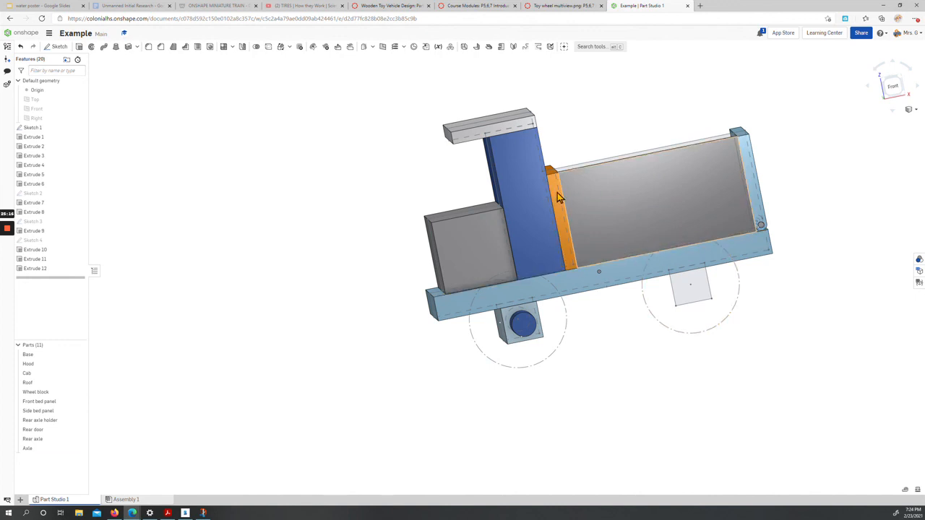
pyautogui.click(900, 82)
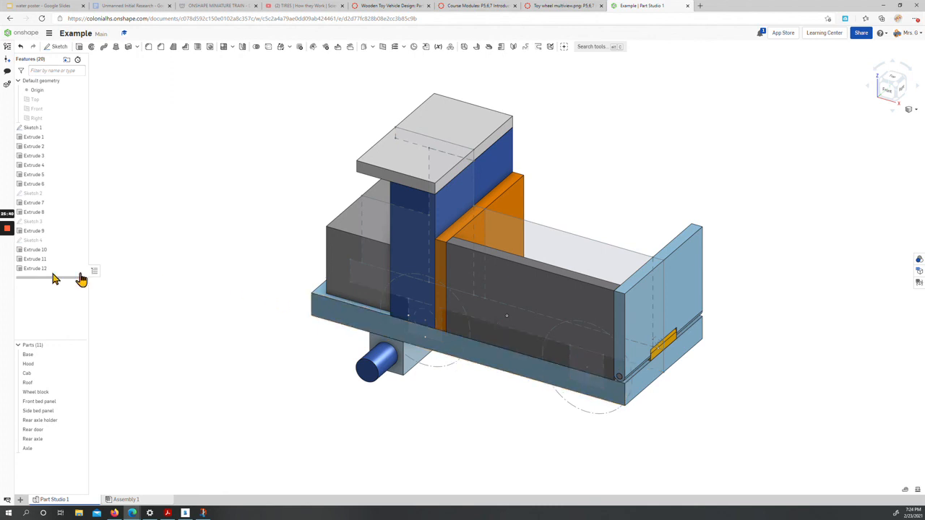
pyautogui.moveTo(5, 234)
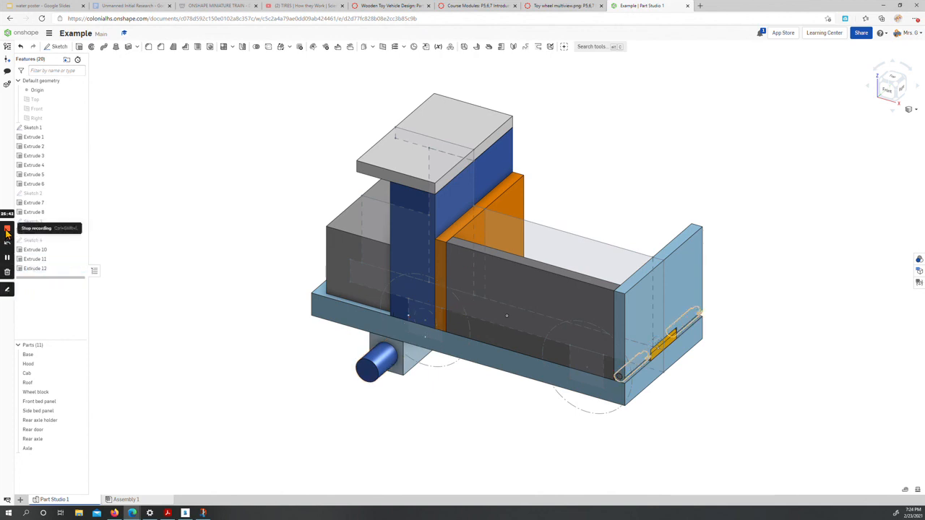